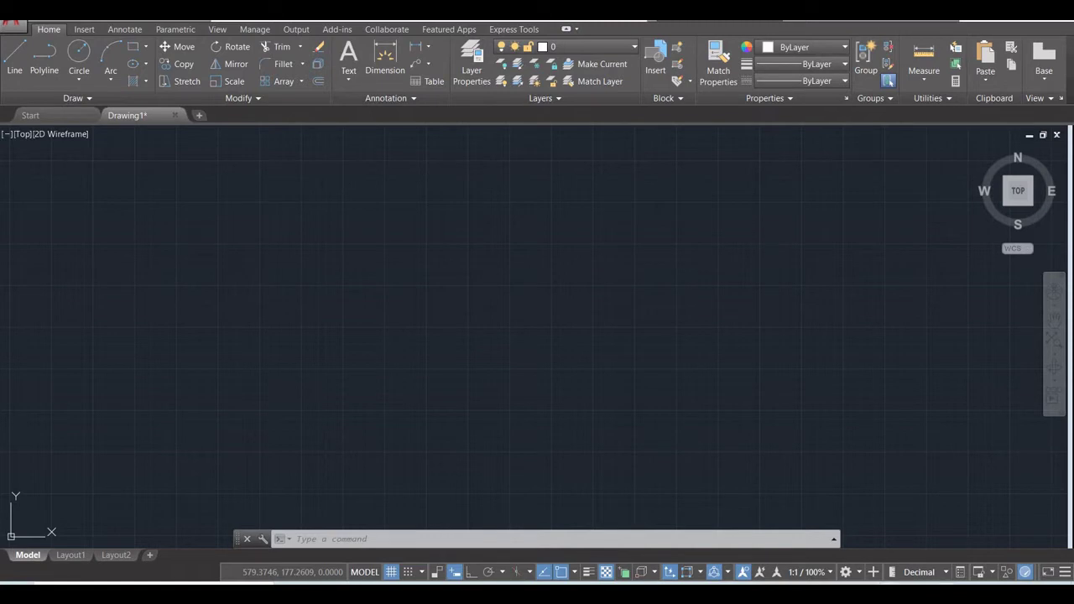
Switch to OneNote in a maximized window and add a new page titled "Array".
left_click(885, 585)
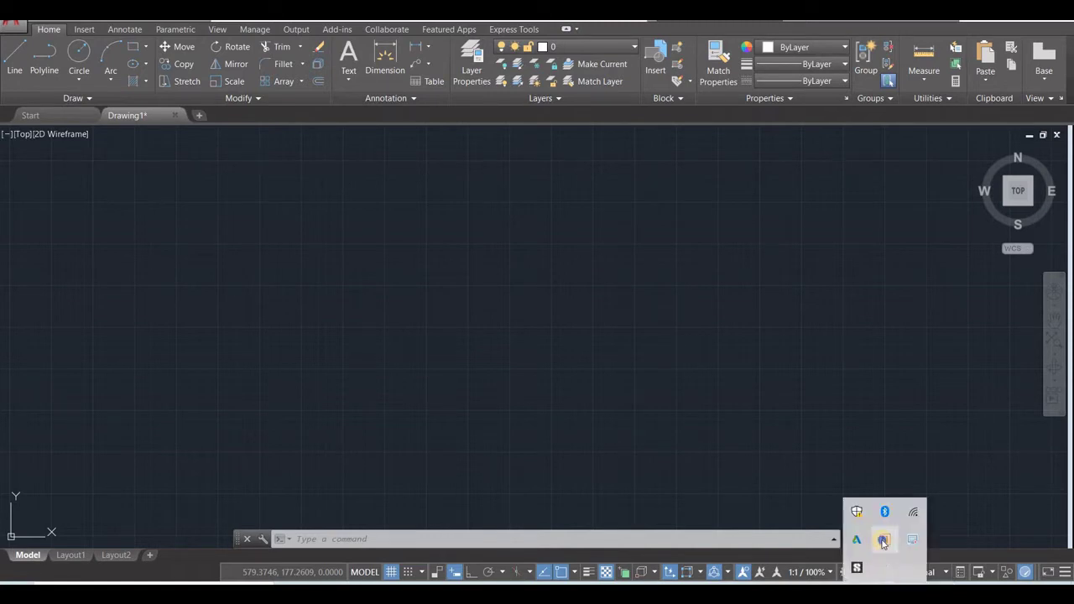
right_click(883, 541)
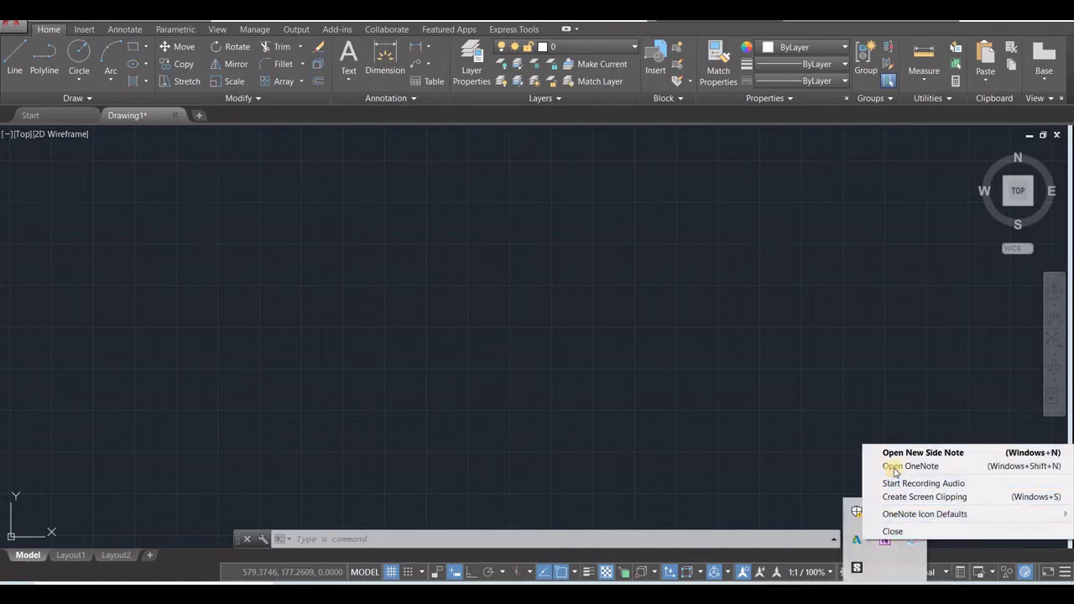
left_click(894, 472)
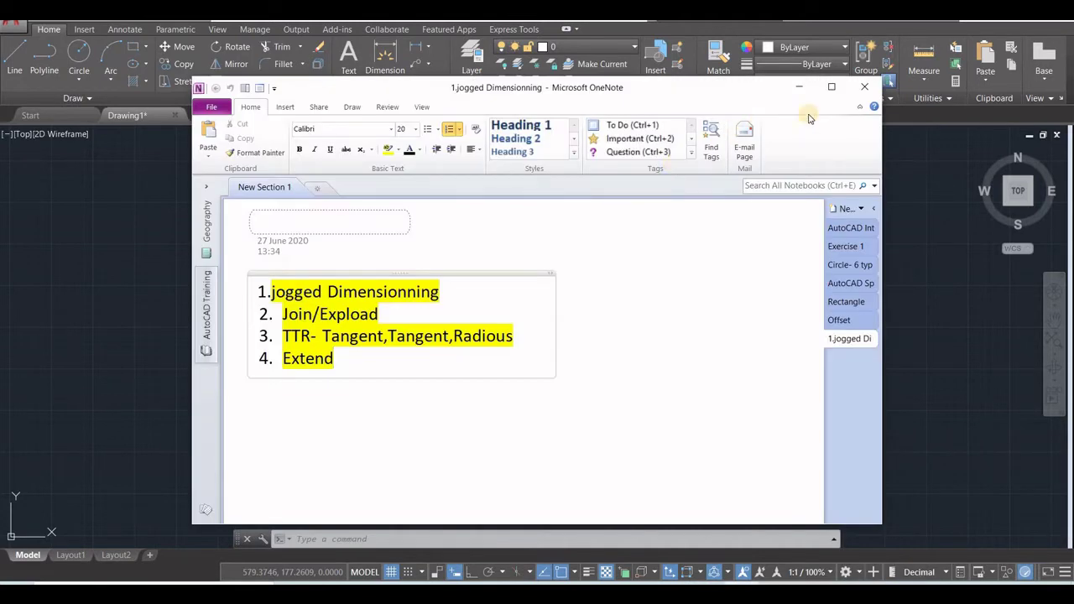
left_click(831, 86)
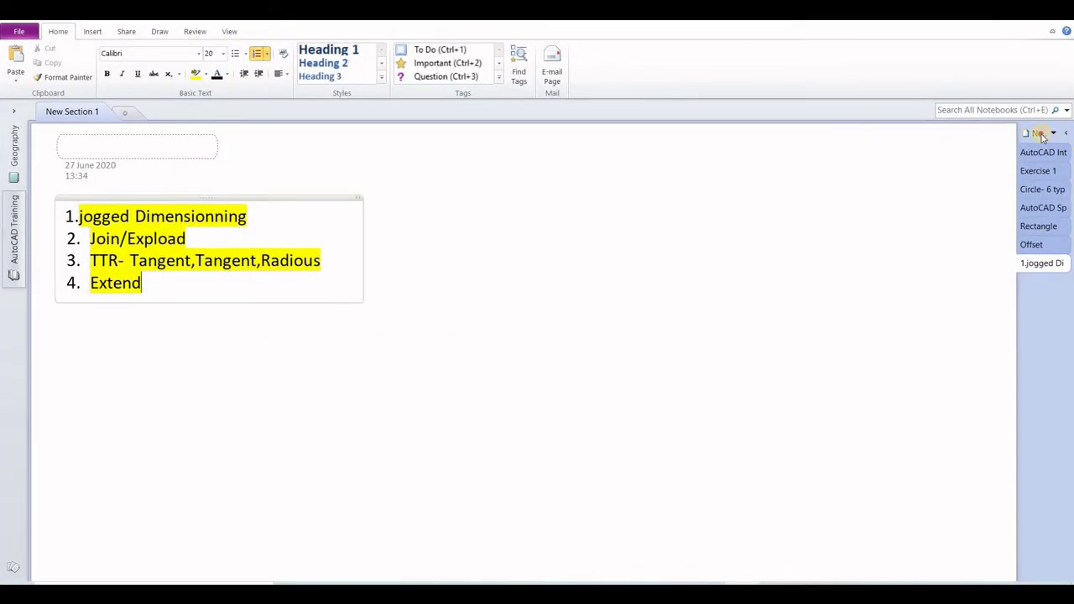
left_click(1040, 133)
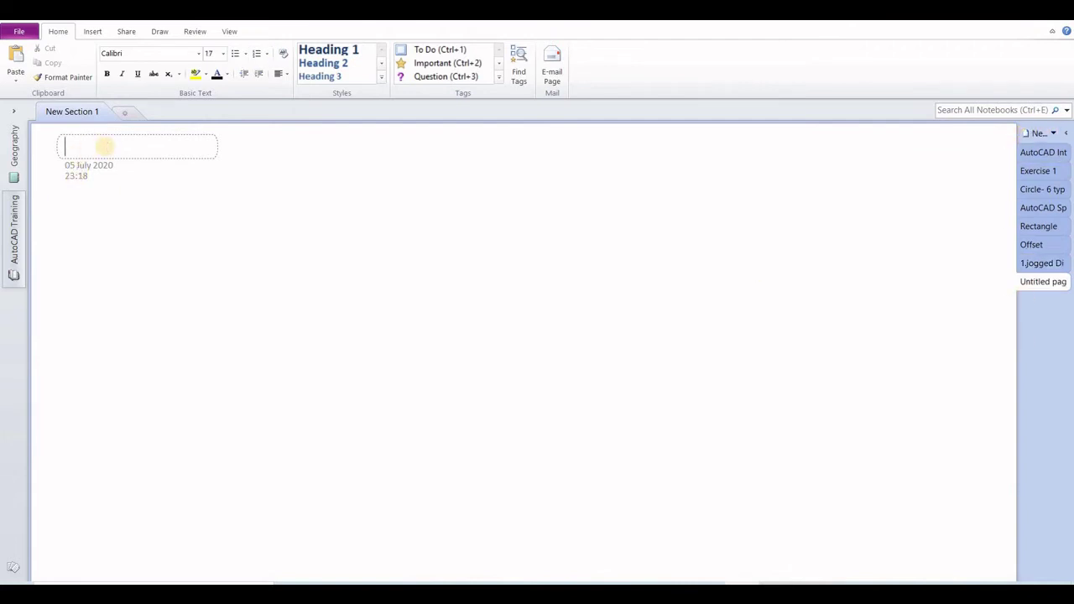
type("Array")
Start a numbered list below the page title at font size 26 with the first item "Rectangular array".
left_click(100, 202)
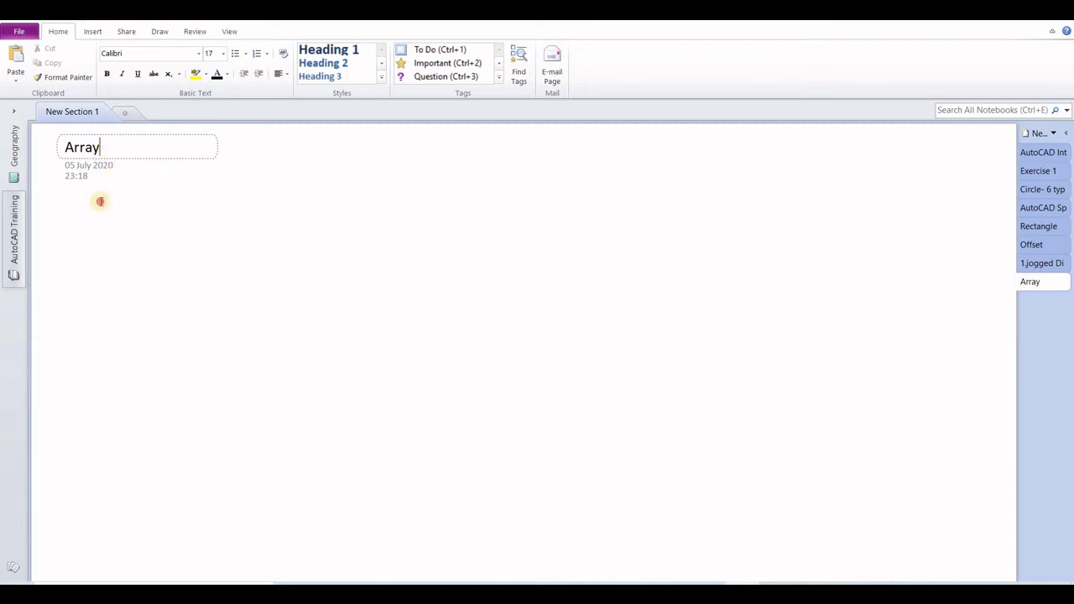
left_click(256, 54)
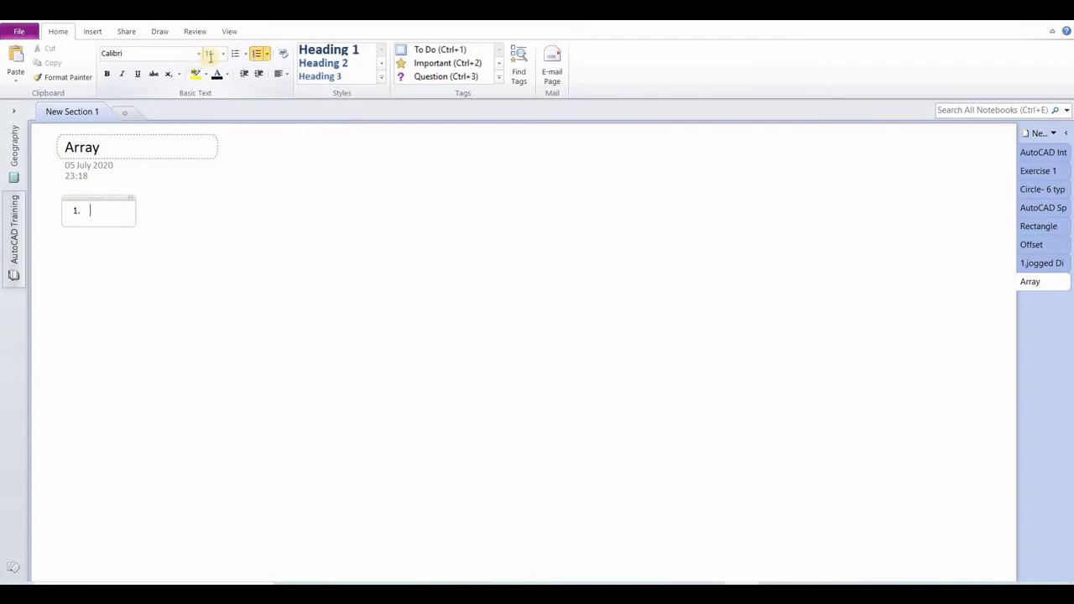
left_click(223, 53)
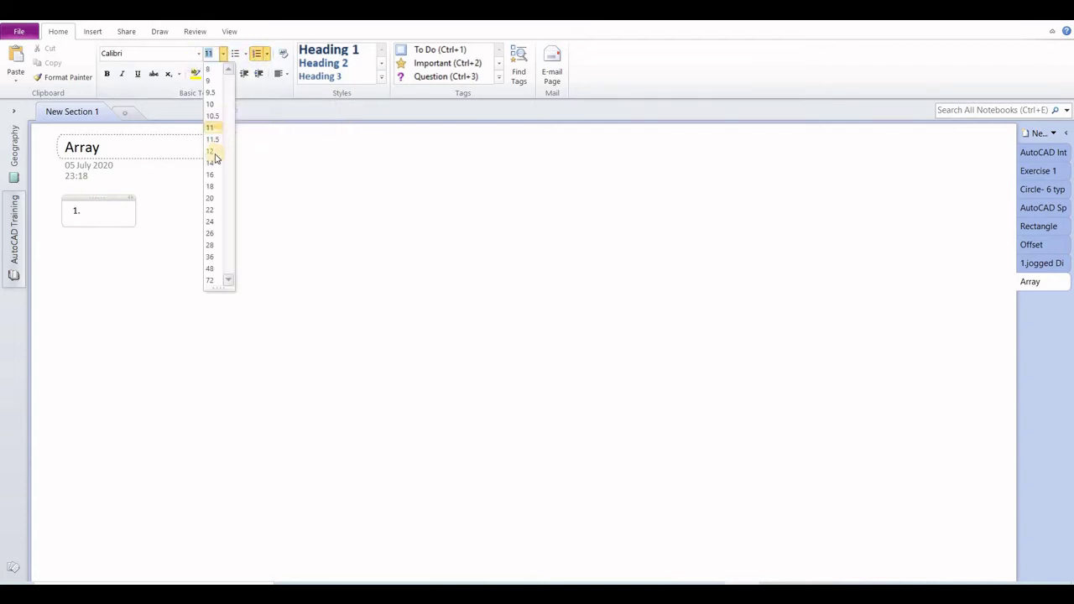
left_click(210, 239)
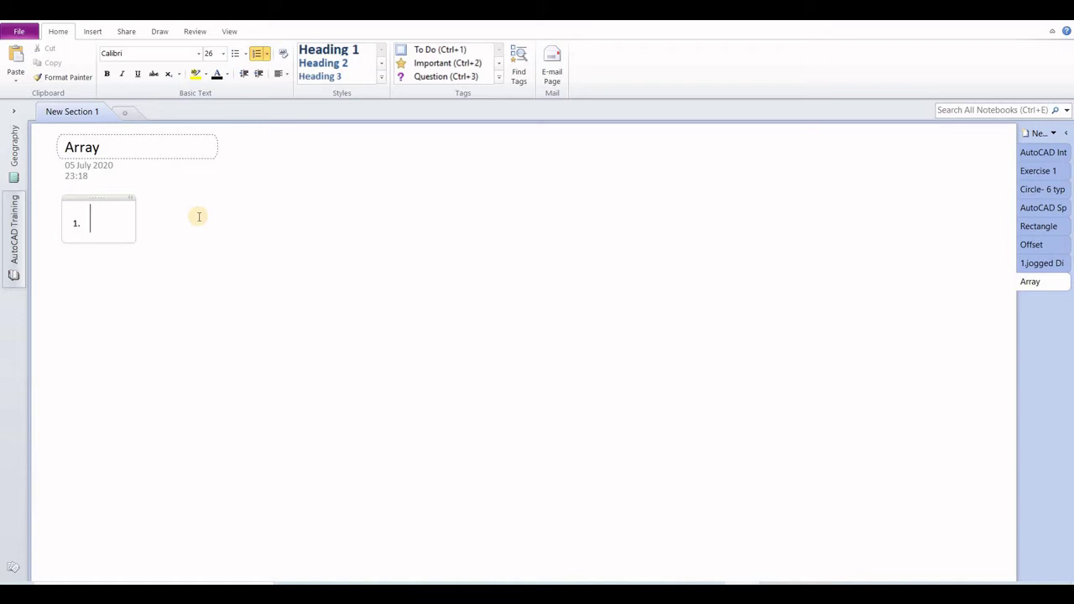
type("rectan")
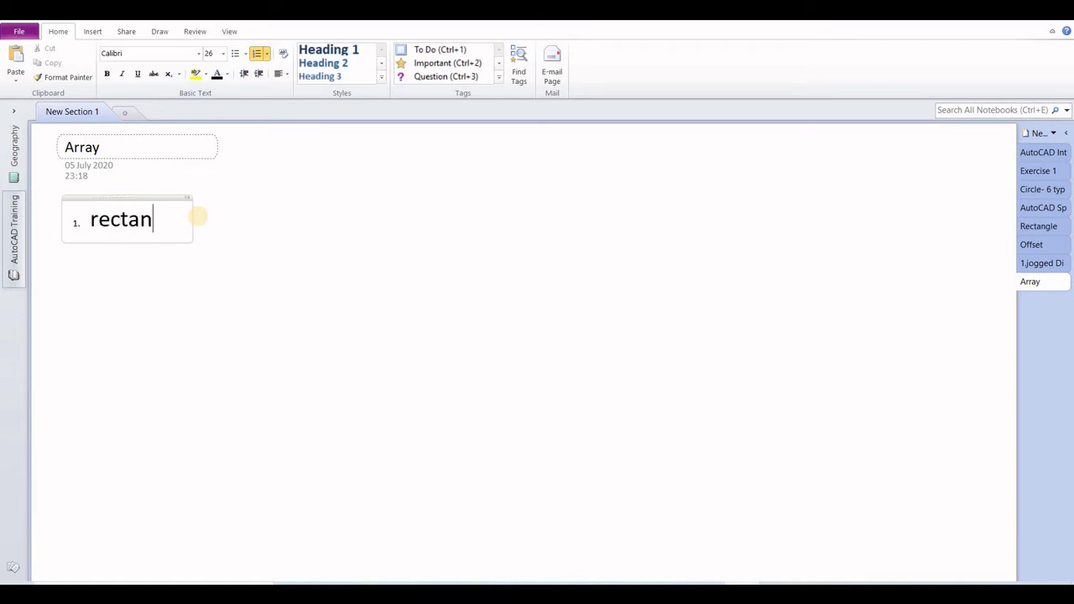
type("gula")
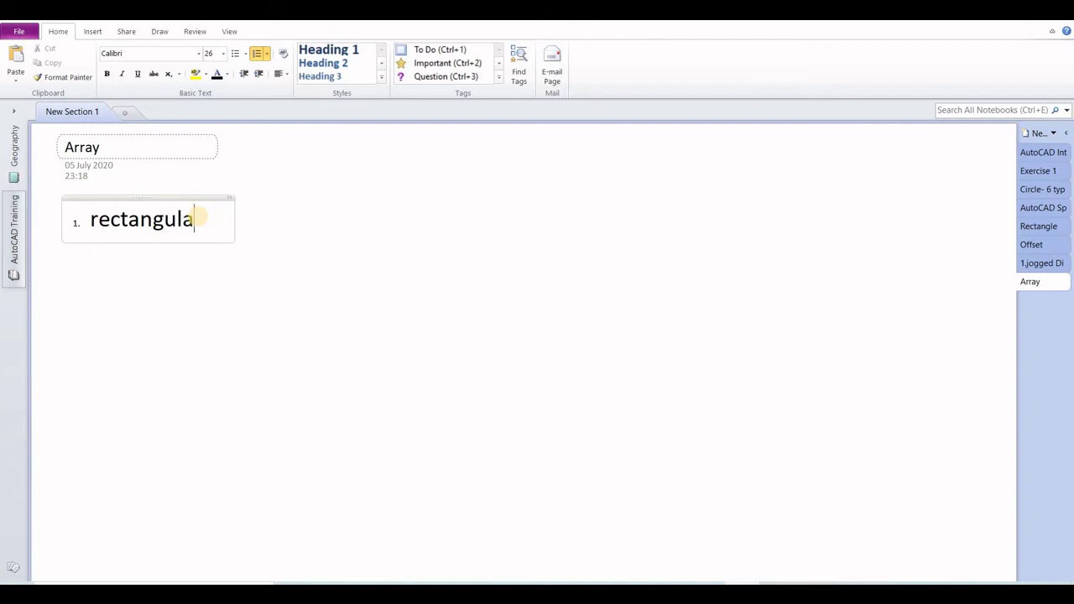
type("r a")
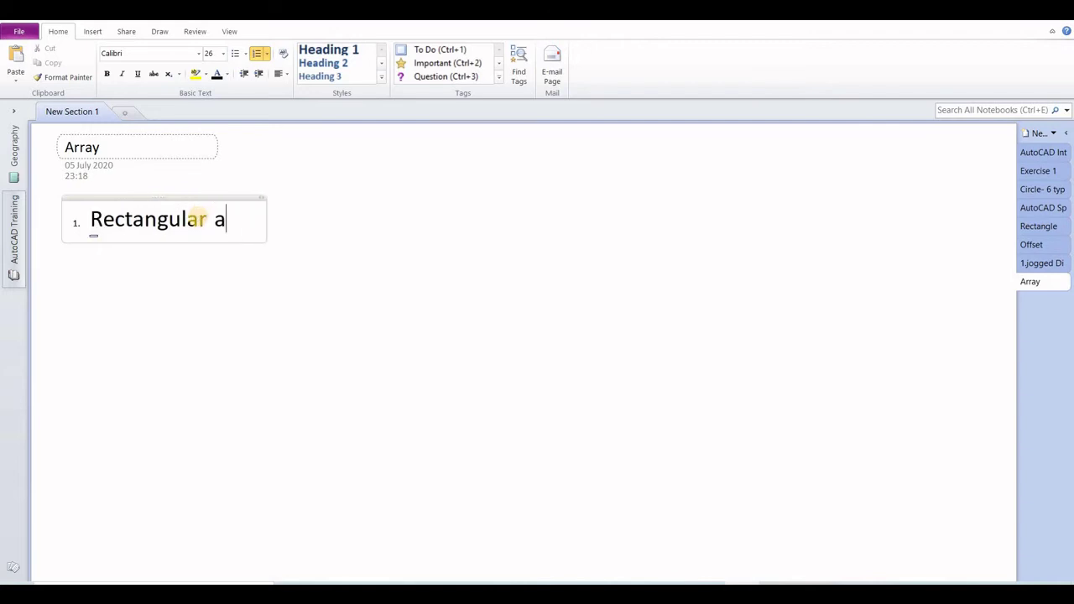
type("rray")
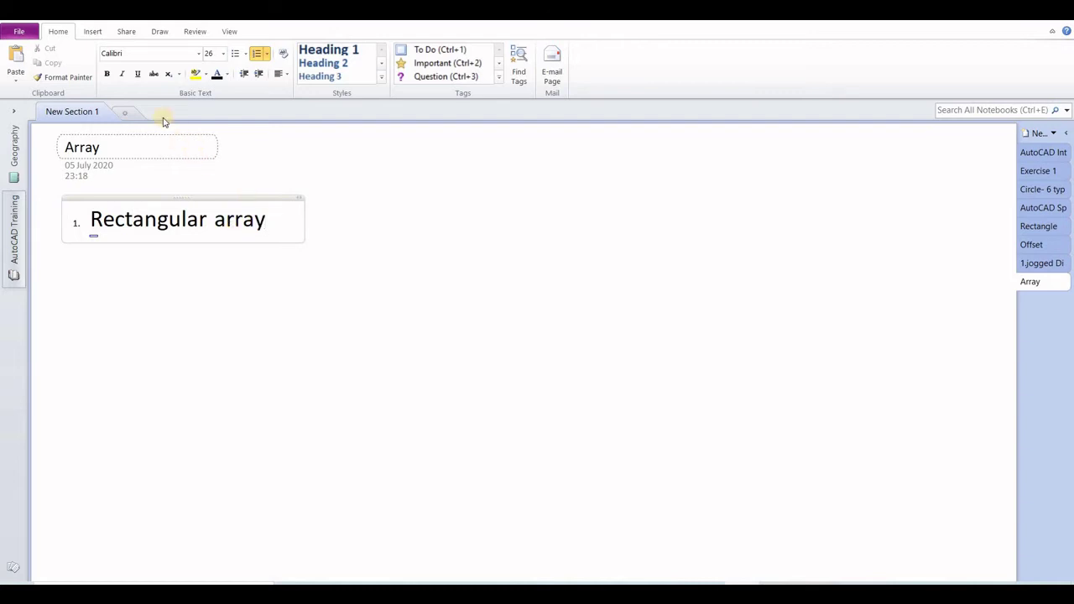
Draw a rectangle on the blank area beside the list and stretch it wider than it is tall.
left_click(162, 33)
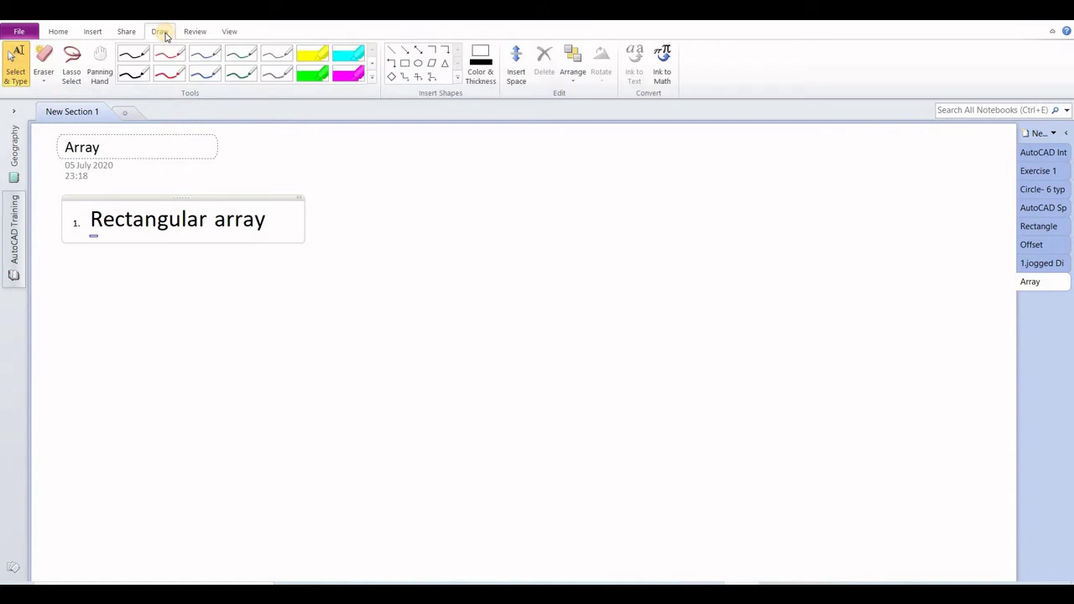
left_click(405, 63)
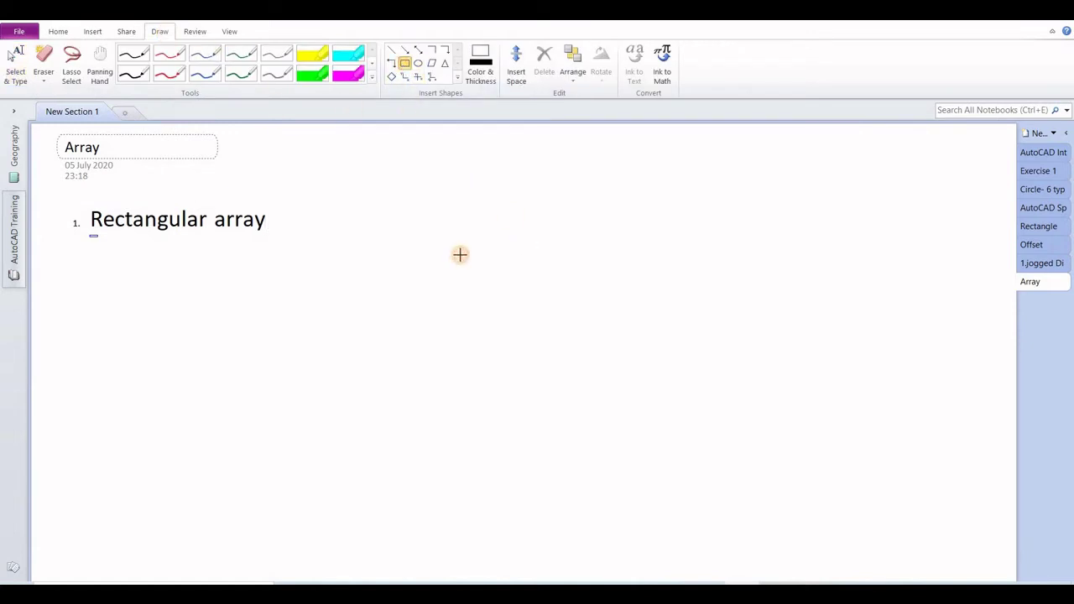
mouse_move(428, 148)
left_mouse_down()
mouse_move(507, 226)
mouse_move(468, 259)
left_mouse_up()
left_click(492, 222)
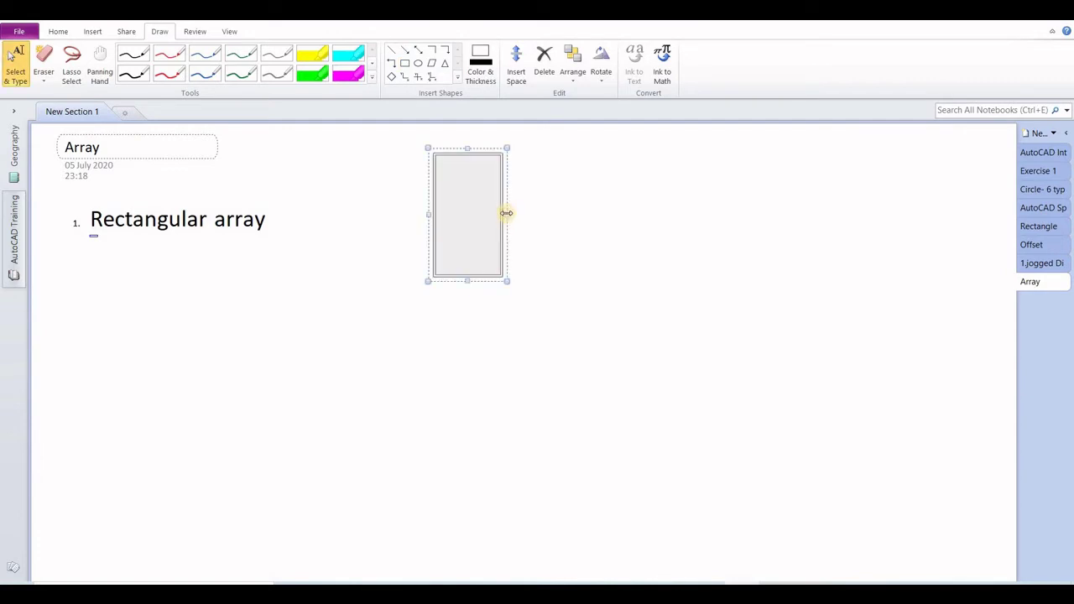
left_click_drag(505, 214, 606, 214)
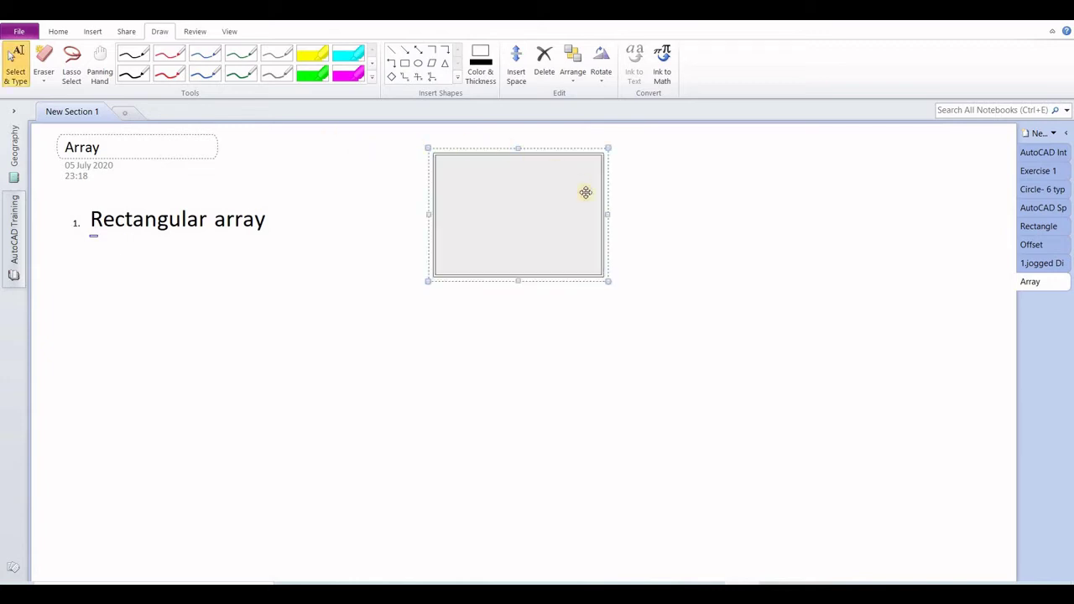
Draw a circle and shrink it to fit inside the rectangle's upper-left corner.
left_click(418, 65)
left_click(449, 171)
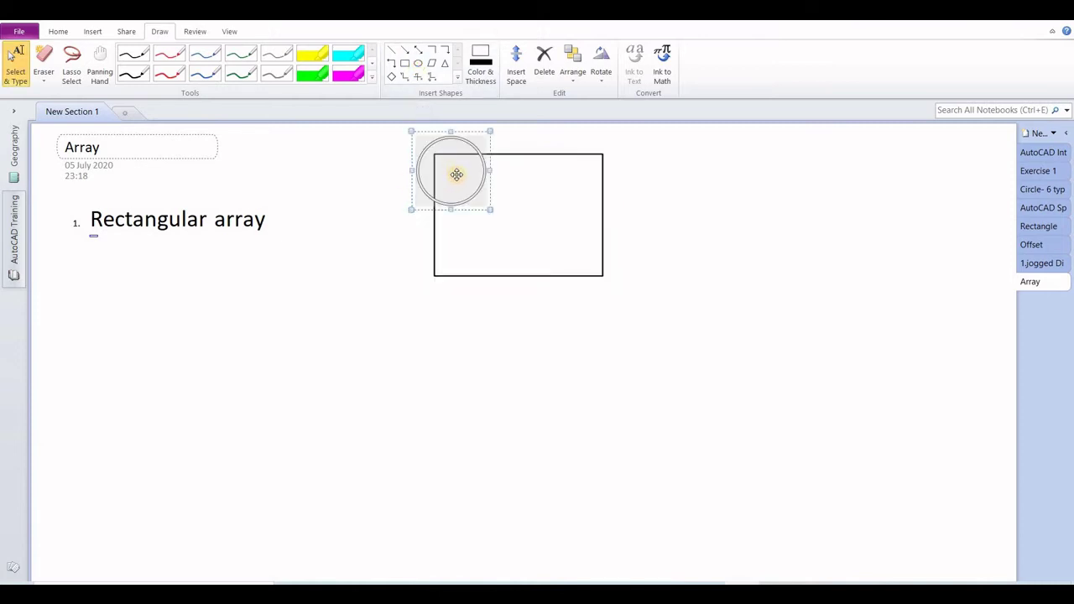
left_click_drag(490, 208, 473, 177)
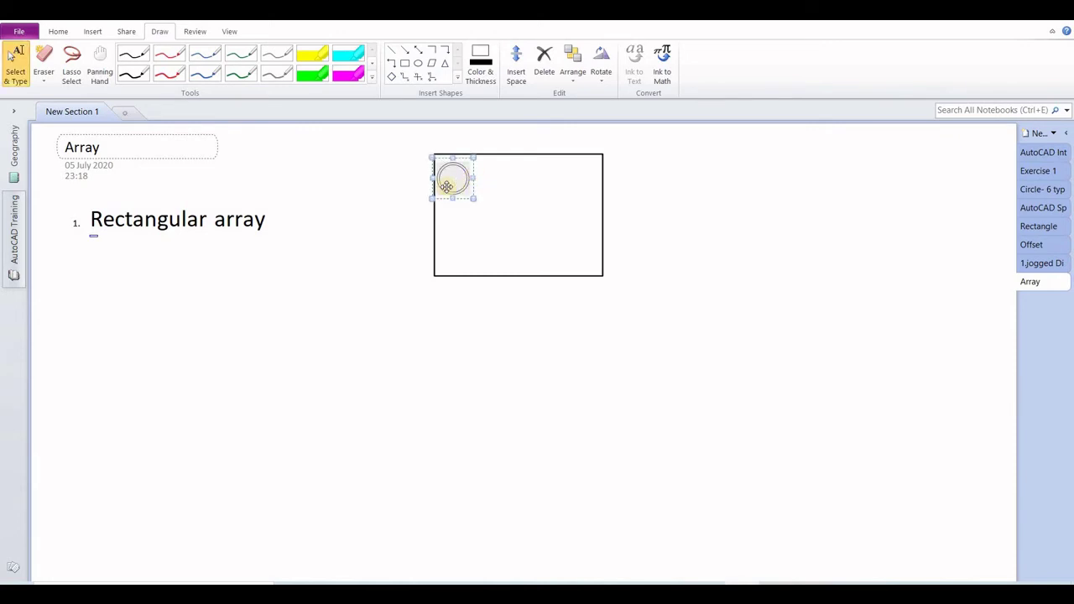
Duplicate the small circle inside the rectangle to form a grid of three rows and three columns.
key("ctrl+v")
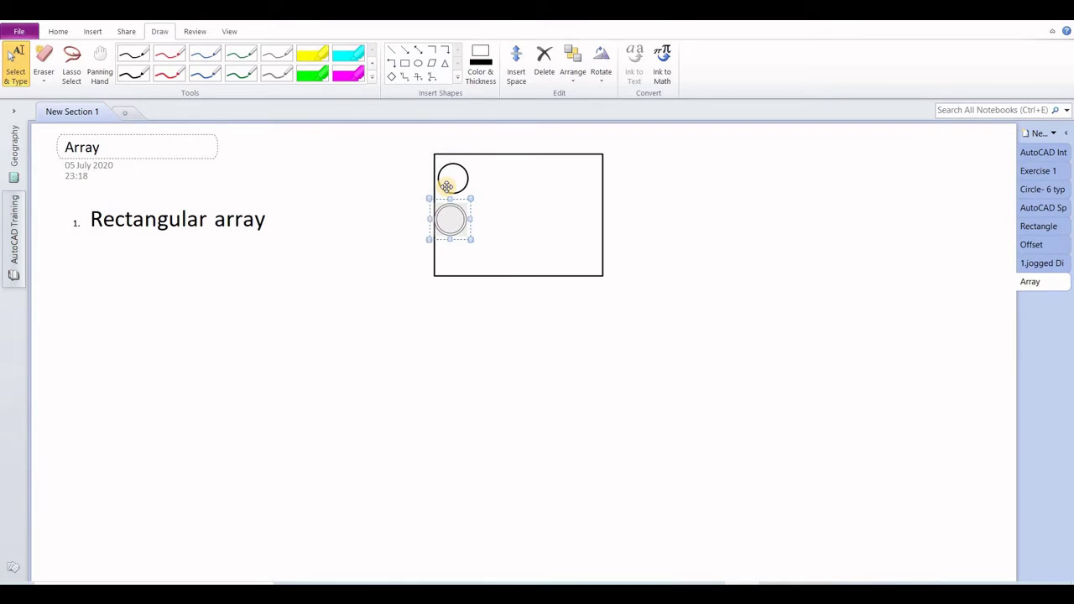
key("ctrl+v")
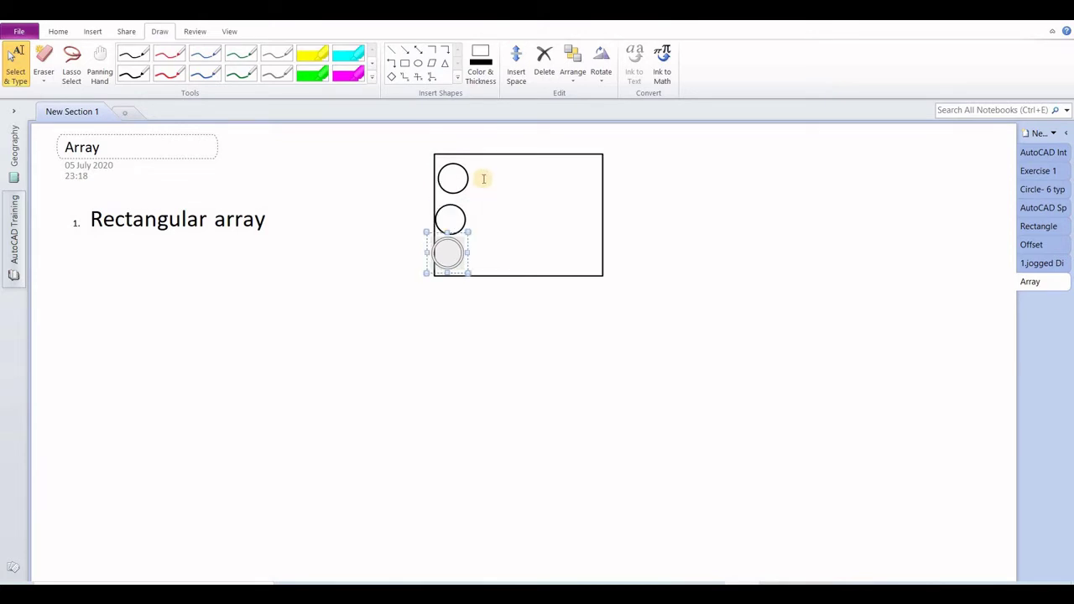
left_click(485, 176)
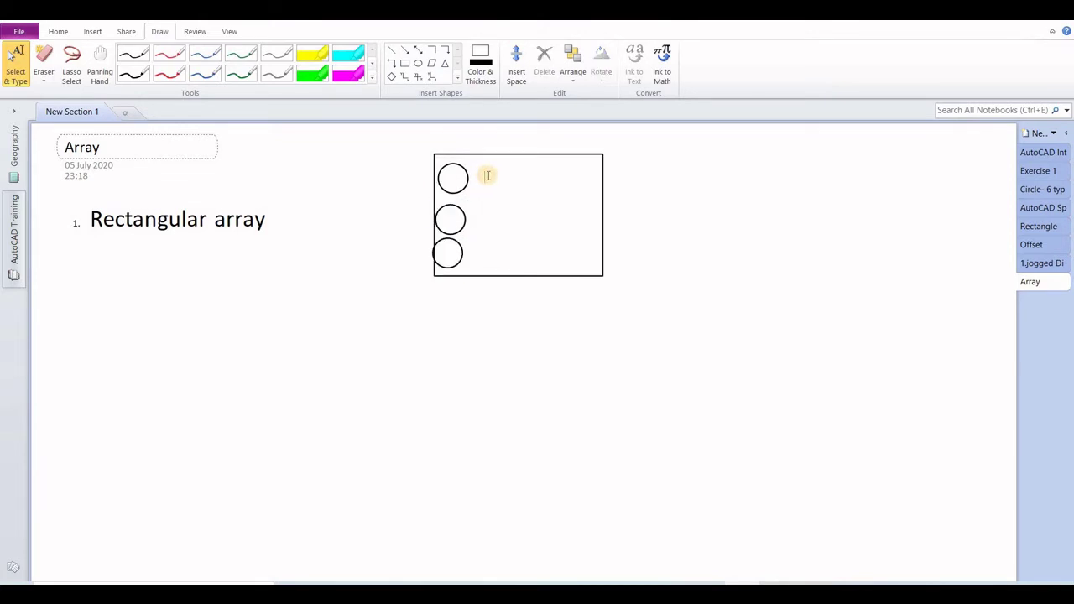
key("ctrl+v")
key("ctrl+v")
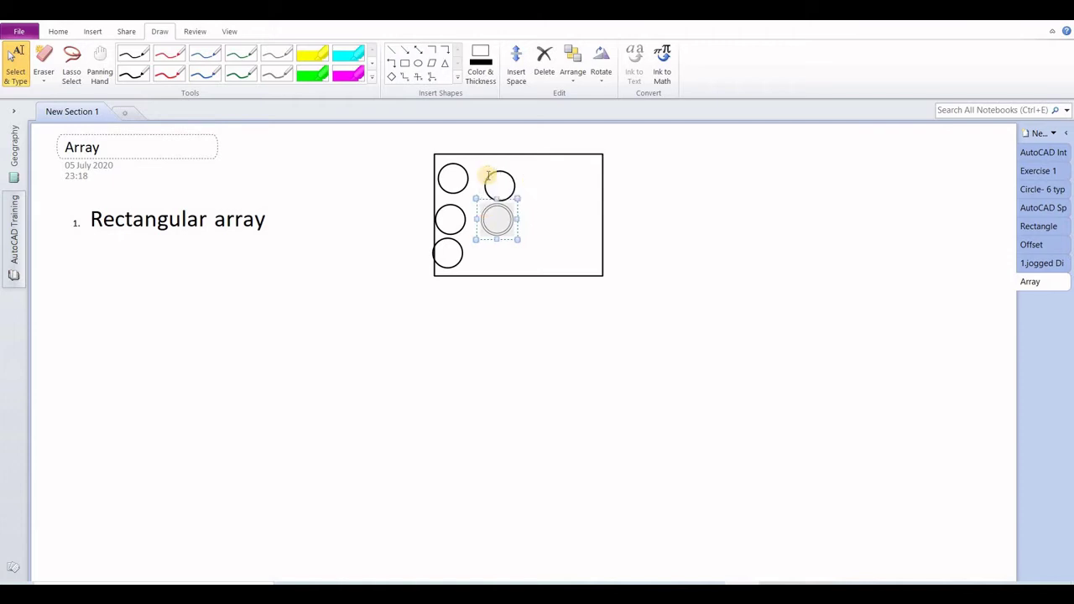
key("ctrl+v")
left_click(536, 178)
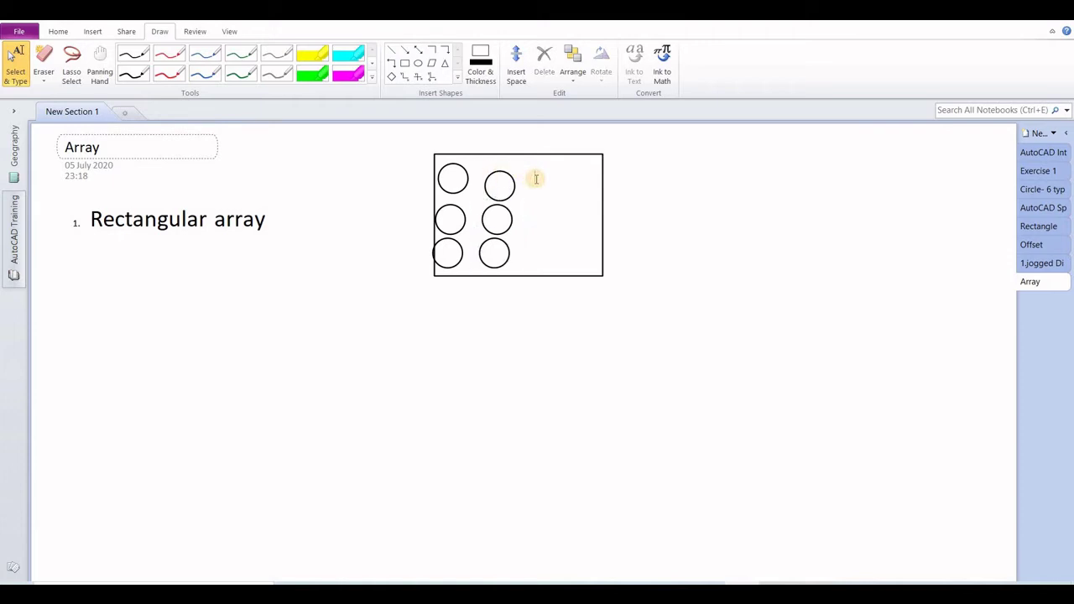
key("ctrl+v")
key("ctrl+v")
key("ctrl+v")
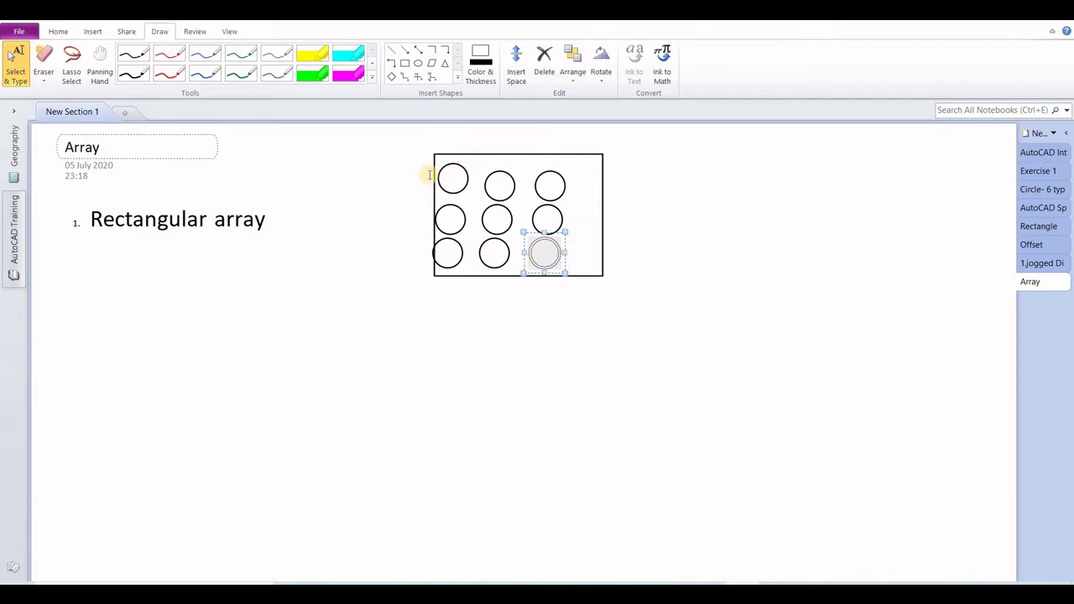
left_click(457, 166)
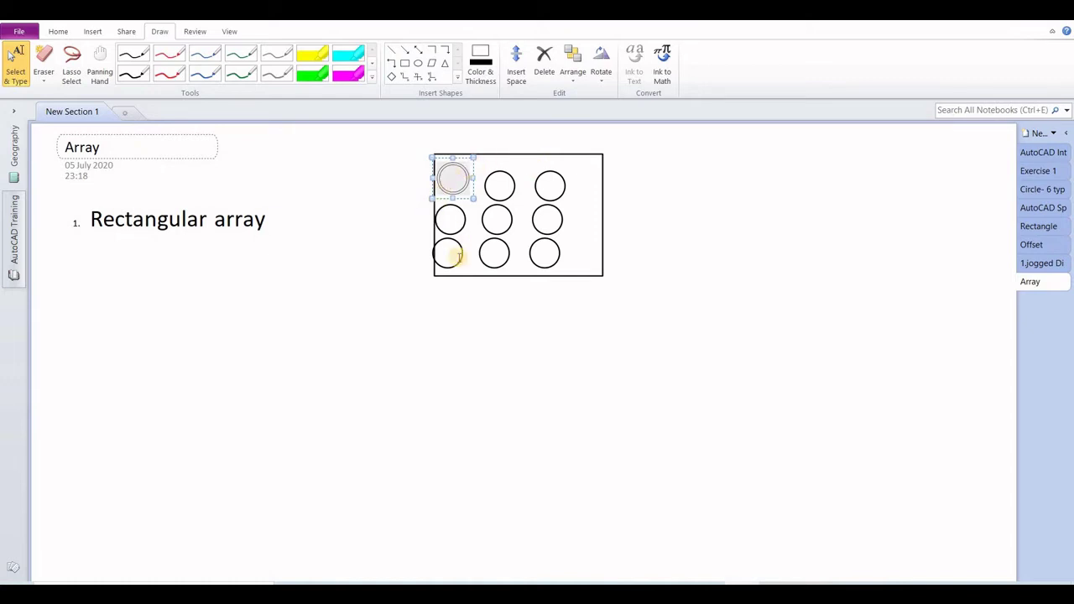
Add "Pollar array" as the second item of the numbered list.
left_click(283, 222)
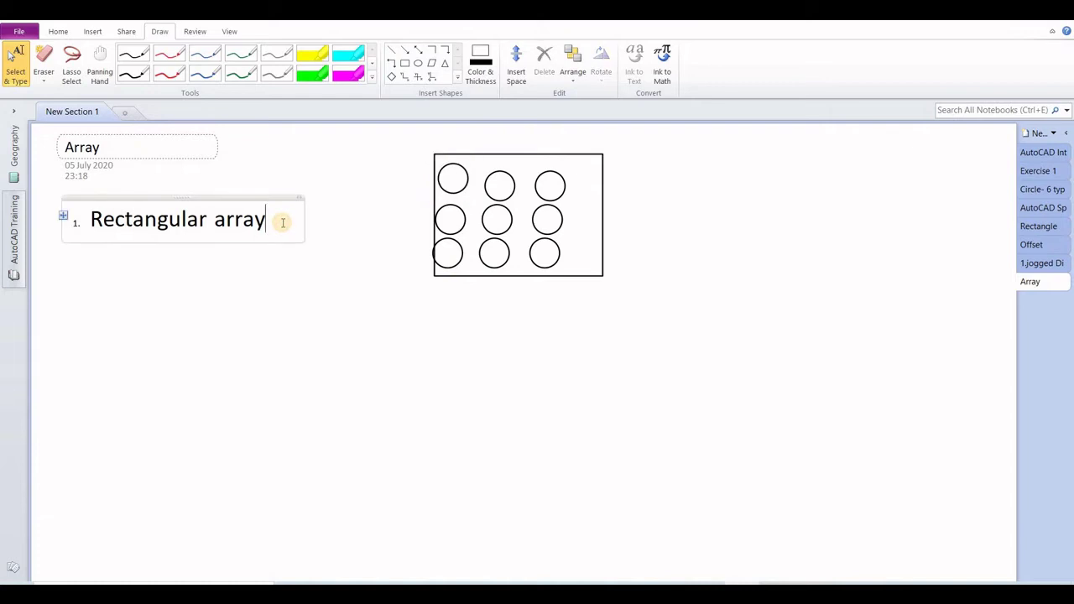
key("Return")
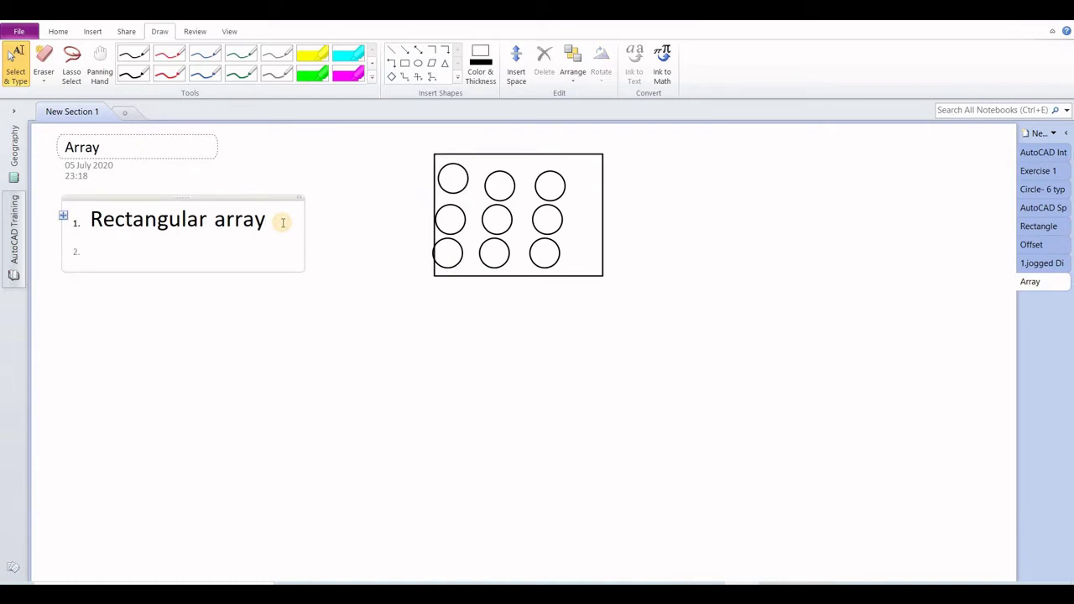
type("Pollar a")
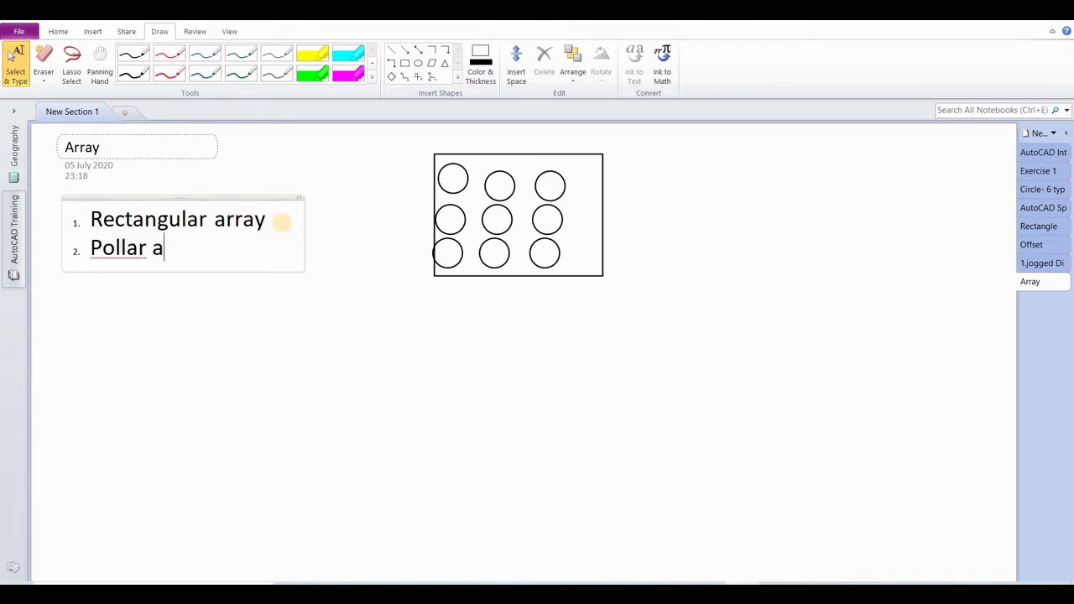
type("rray")
left_click(669, 393)
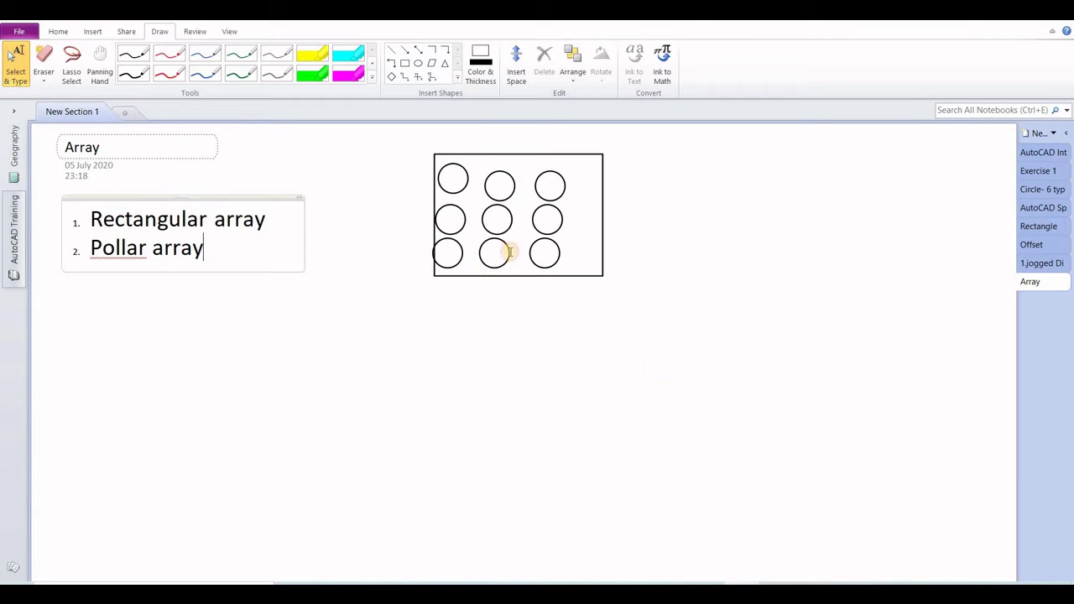
Draw an oval below the rectangle and enlarge it in height and width into a big circle.
left_click(417, 64)
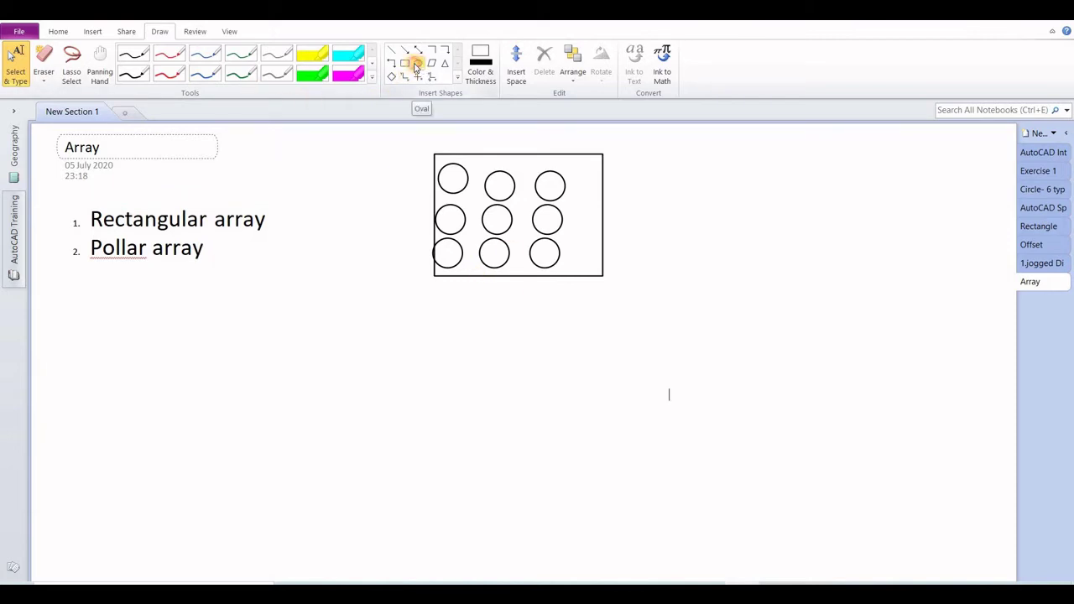
left_click(584, 414)
left_click_drag(585, 383, 585, 330)
left_click_drag(631, 397, 674, 400)
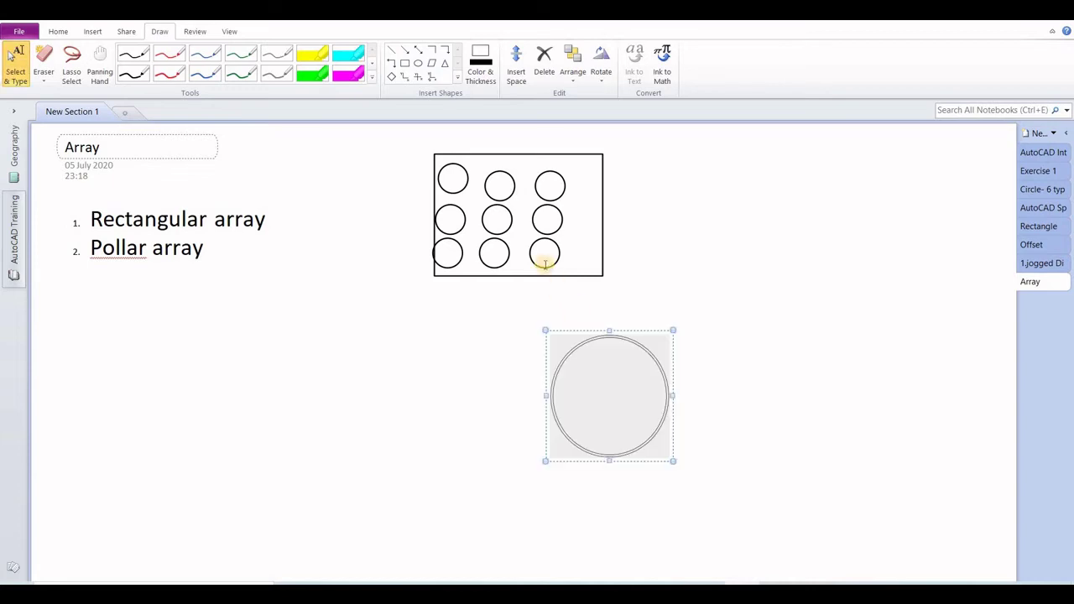
left_click(702, 278)
Draw a small oval just above the big circle and reduce its width and height.
left_click(417, 63)
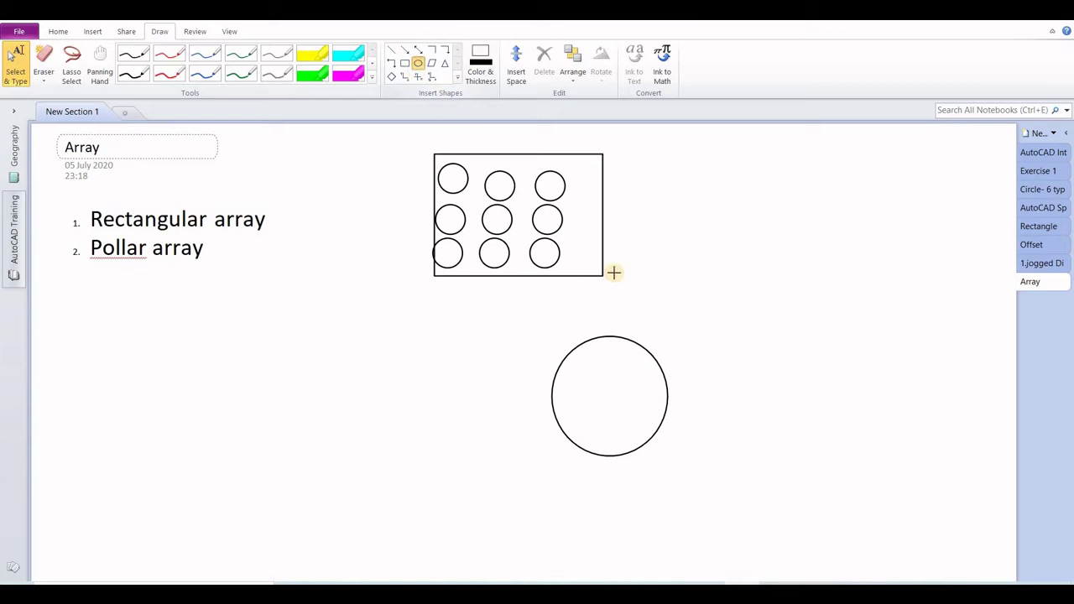
mouse_move(597, 265)
left_mouse_down()
mouse_move(674, 343)
mouse_move(634, 327)
left_mouse_up()
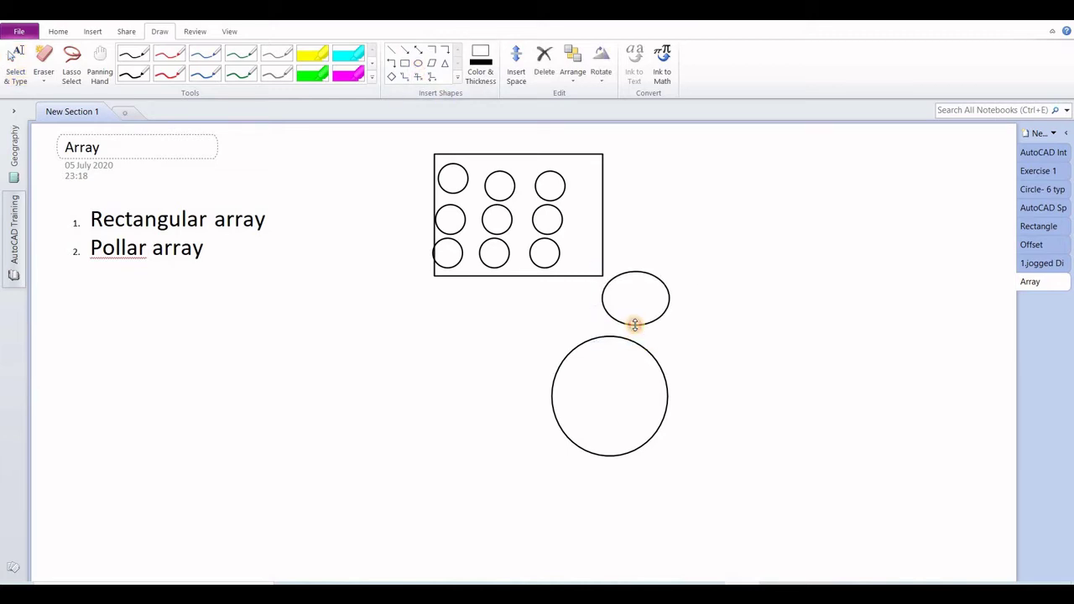
left_click_drag(674, 296, 639, 288)
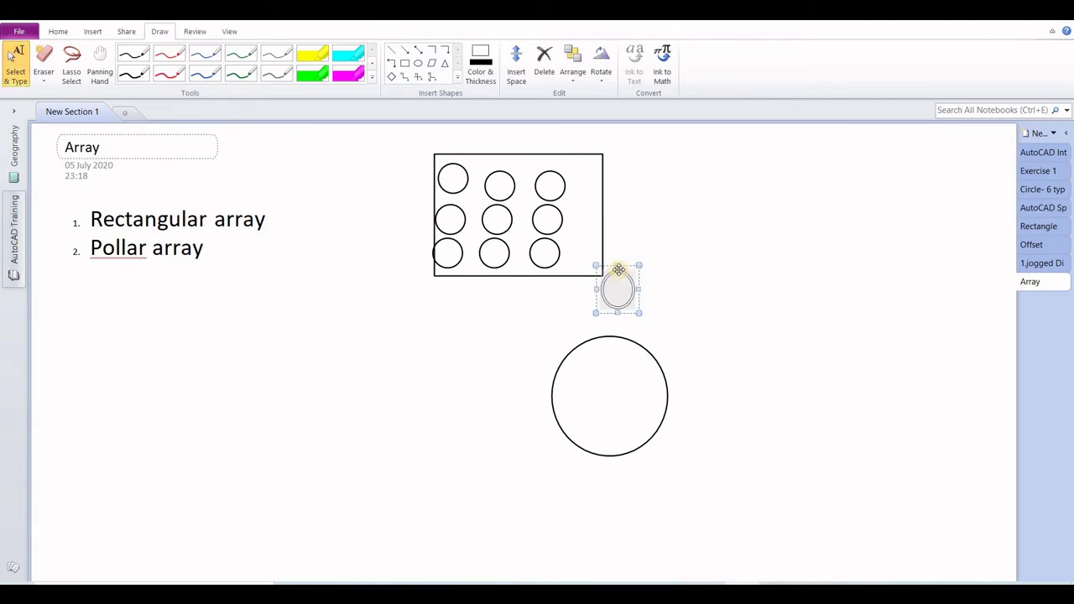
Move the small circle onto the big circle's top edge and place three copies along its left side down to the bottom edge.
left_click_drag(617, 267, 606, 338)
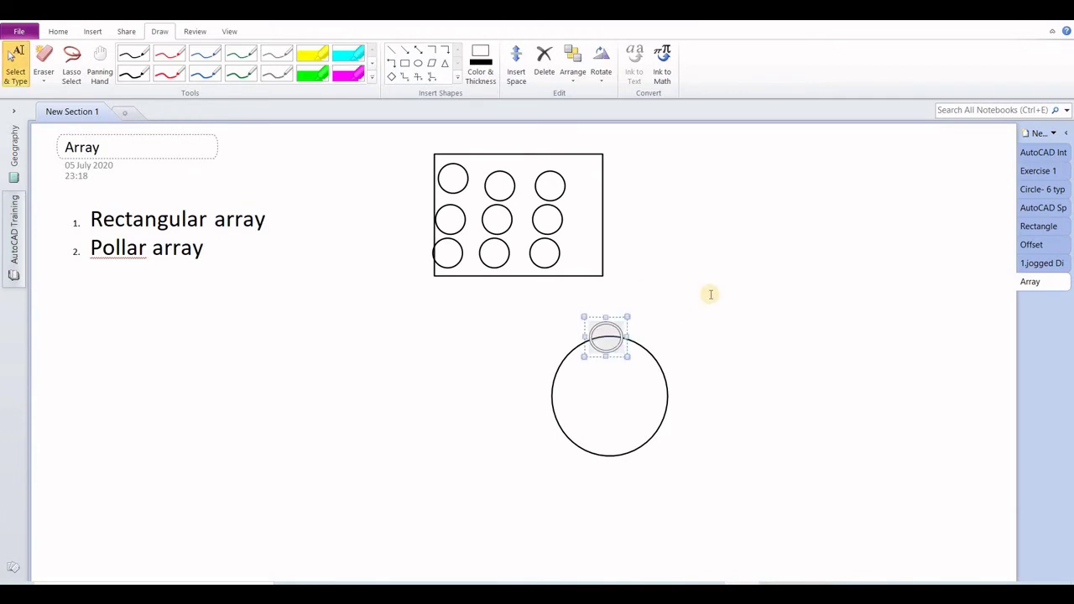
key("ctrl+v")
left_click_drag(583, 374, 559, 374)
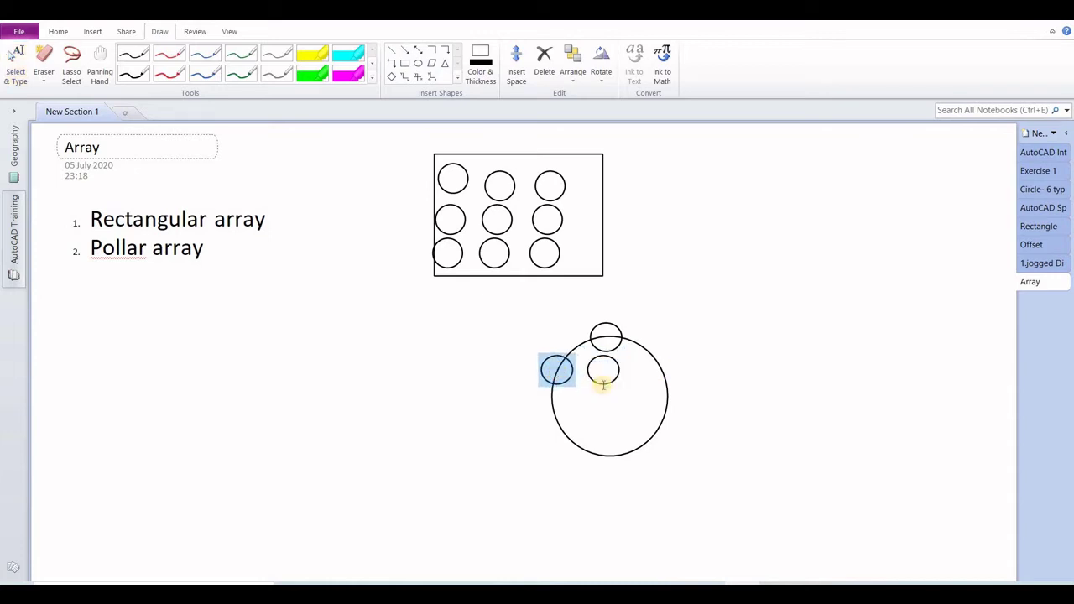
left_click_drag(601, 375, 557, 369)
key("ctrl+c")
key("ctrl+v")
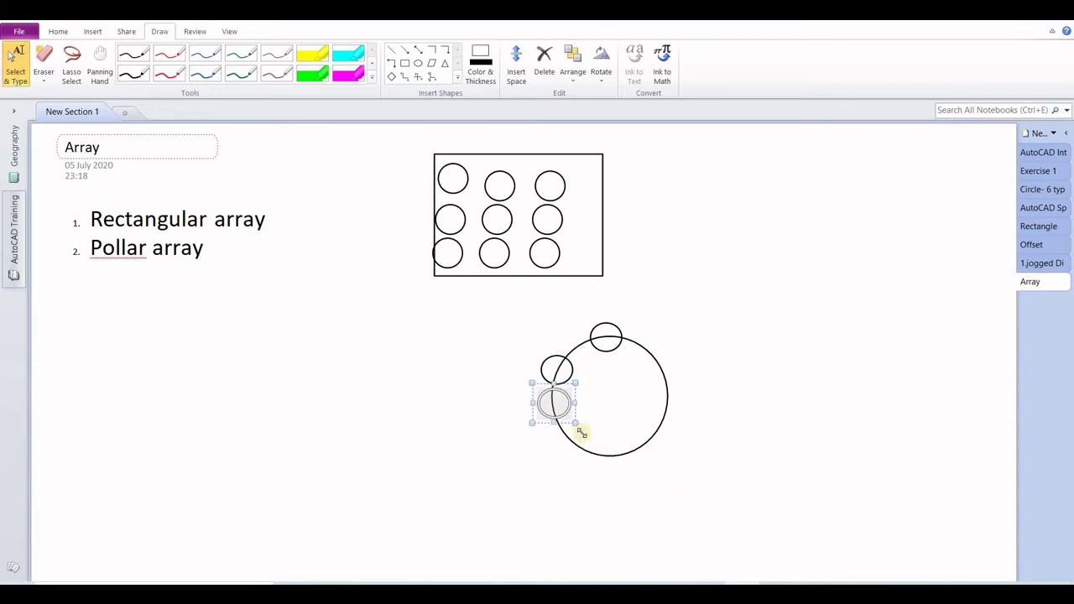
left_click_drag(561, 416, 565, 432)
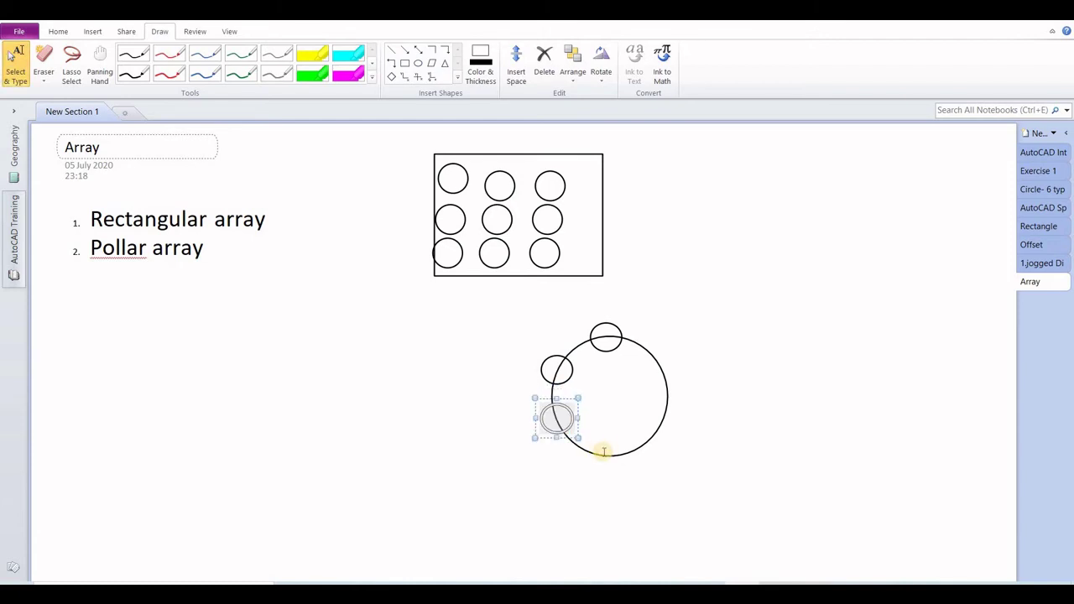
key("ctrl+v")
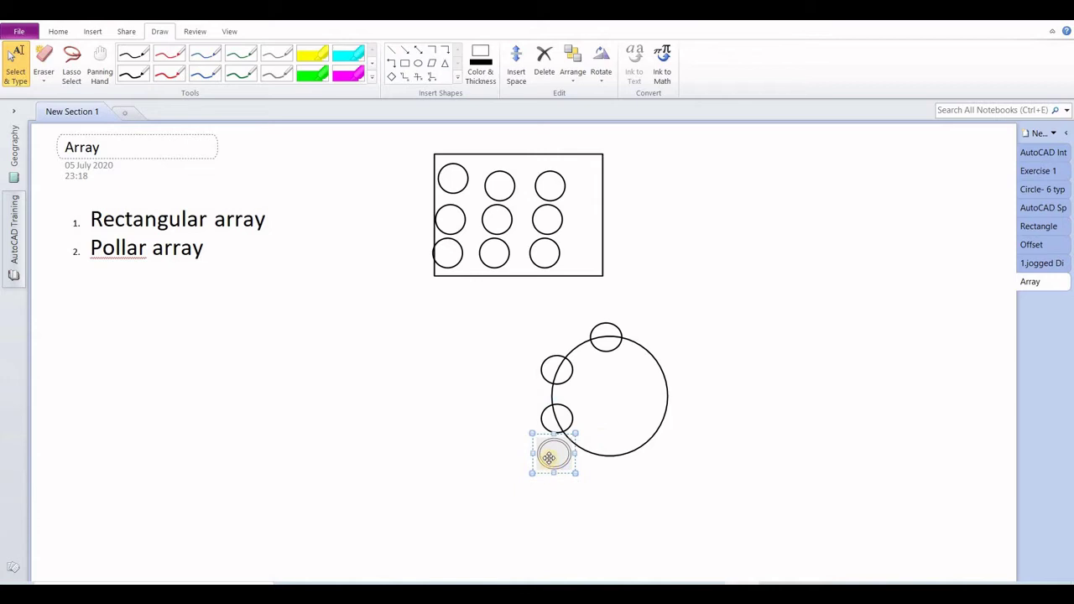
left_click_drag(571, 459, 592, 454)
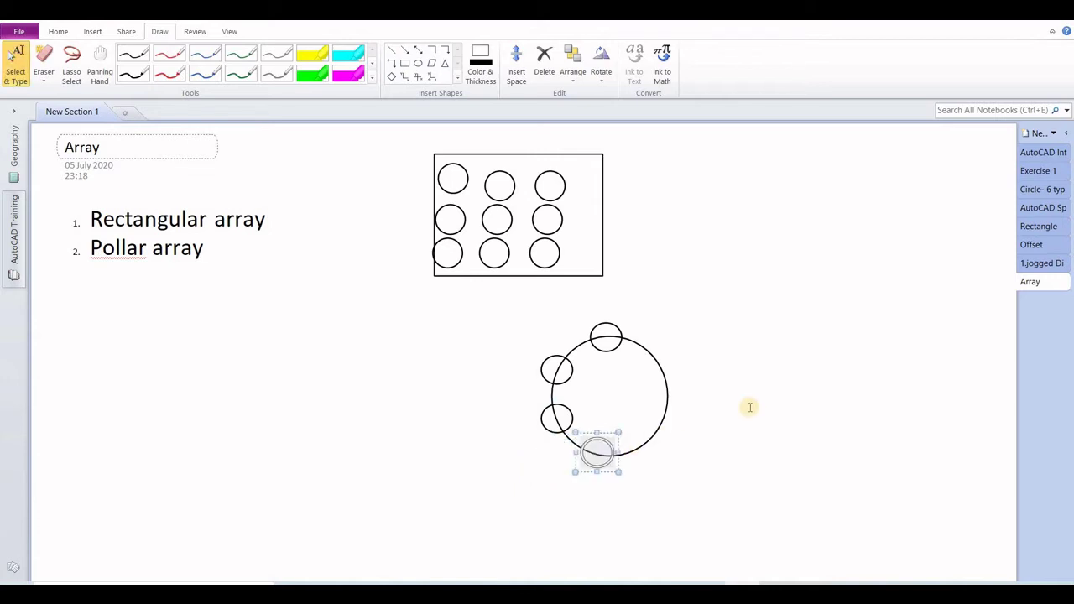
left_click(750, 407)
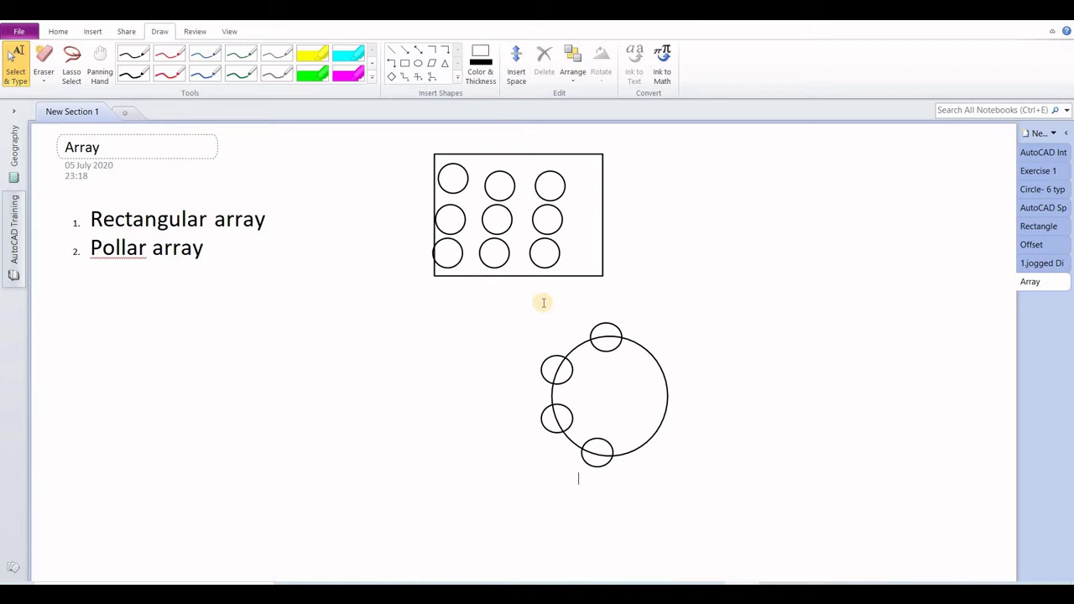
Add "Patharray" as the third item of the numbered list.
left_click(226, 247)
key("Return")
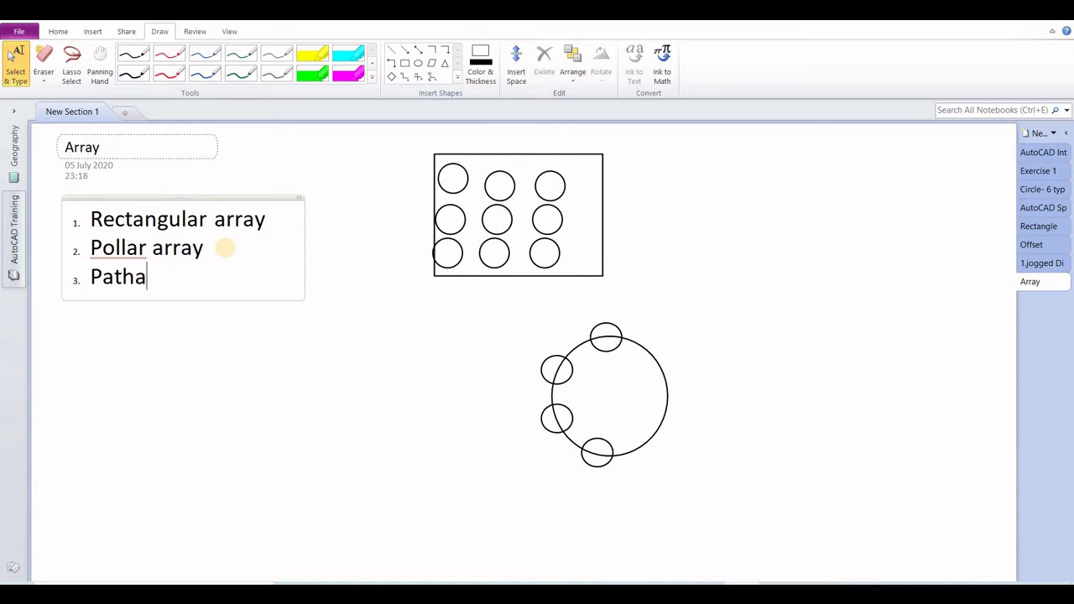
type("y")
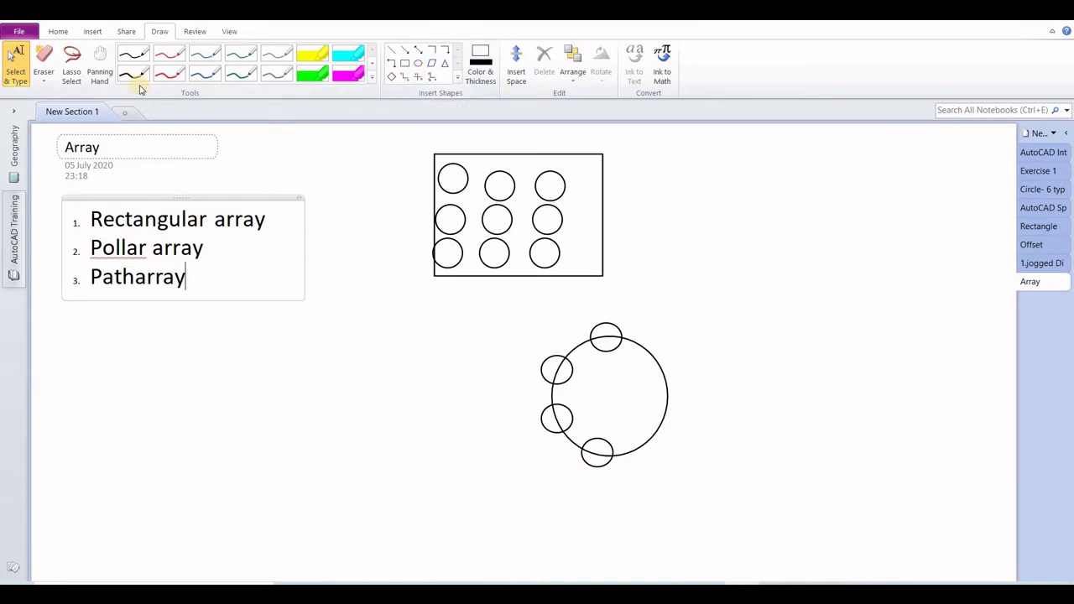
Draw a wavy freehand path in thin red ink below the numbered list.
left_click(168, 54)
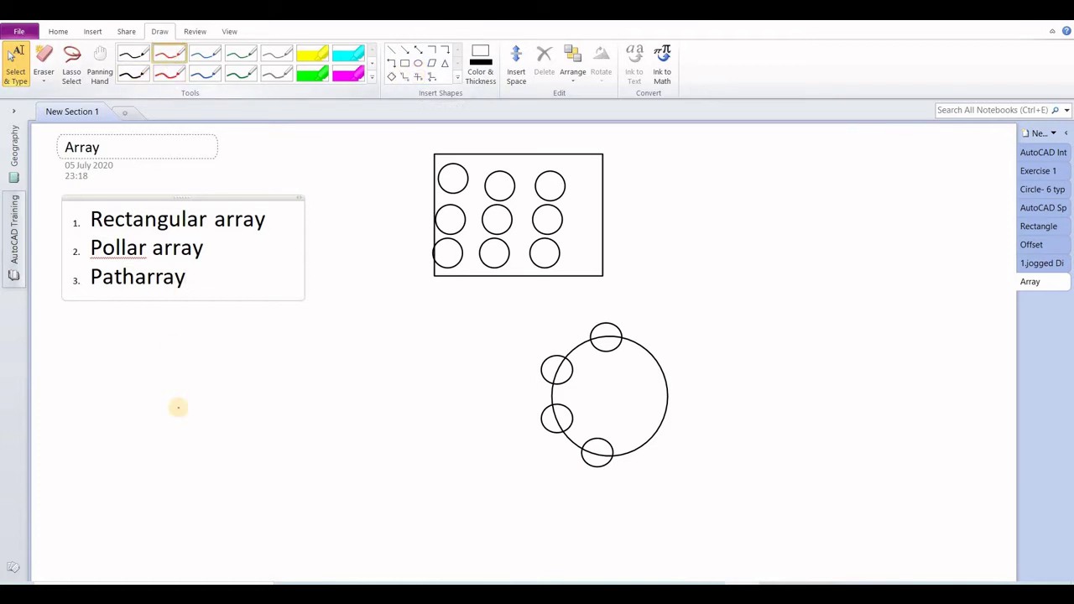
mouse_move(130, 401)
left_mouse_down()
mouse_move(142, 372)
mouse_move(187, 358)
mouse_move(242, 386)
left_mouse_up()
mouse_move(309, 409)
left_mouse_down()
mouse_move(364, 386)
mouse_move(419, 313)
mouse_move(448, 358)
mouse_move(450, 444)
mouse_move(471, 495)
left_mouse_up()
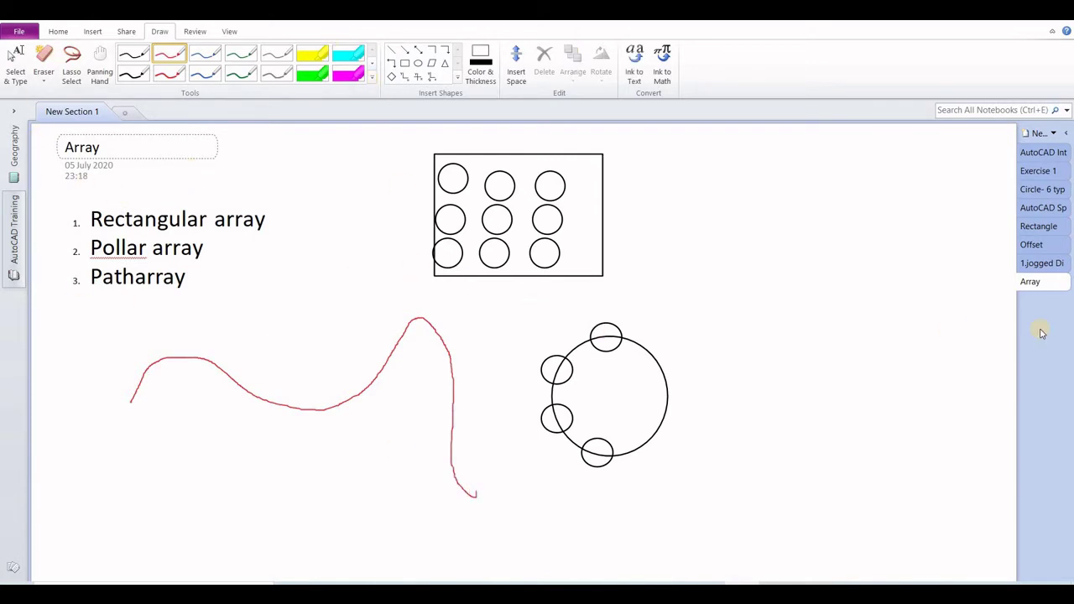
Paste four copies of the small circle and space them along the first half of the red curve.
key("ctrl+v")
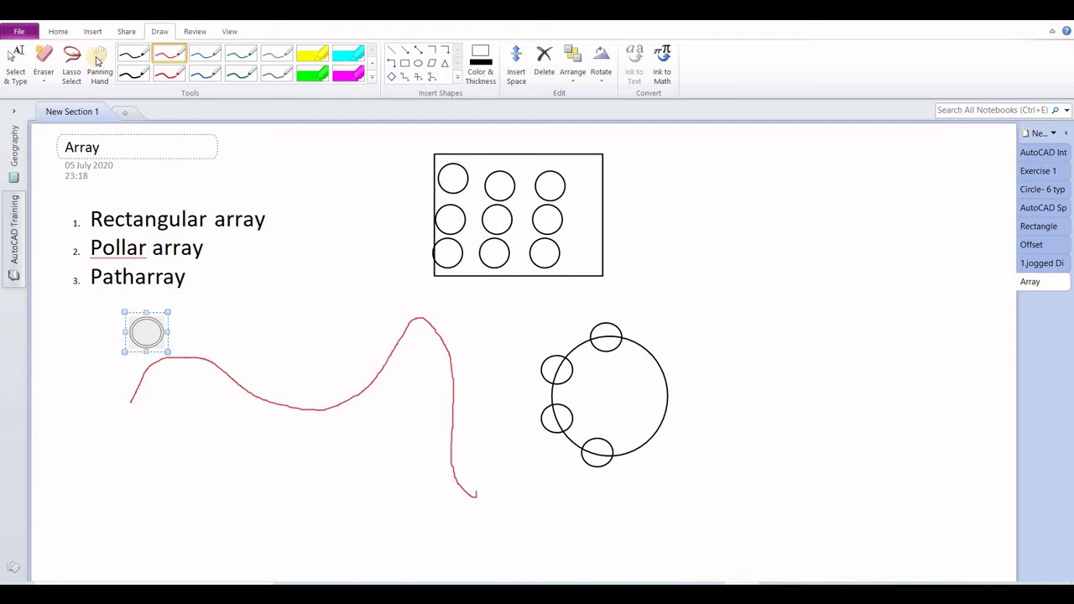
left_click(15, 65)
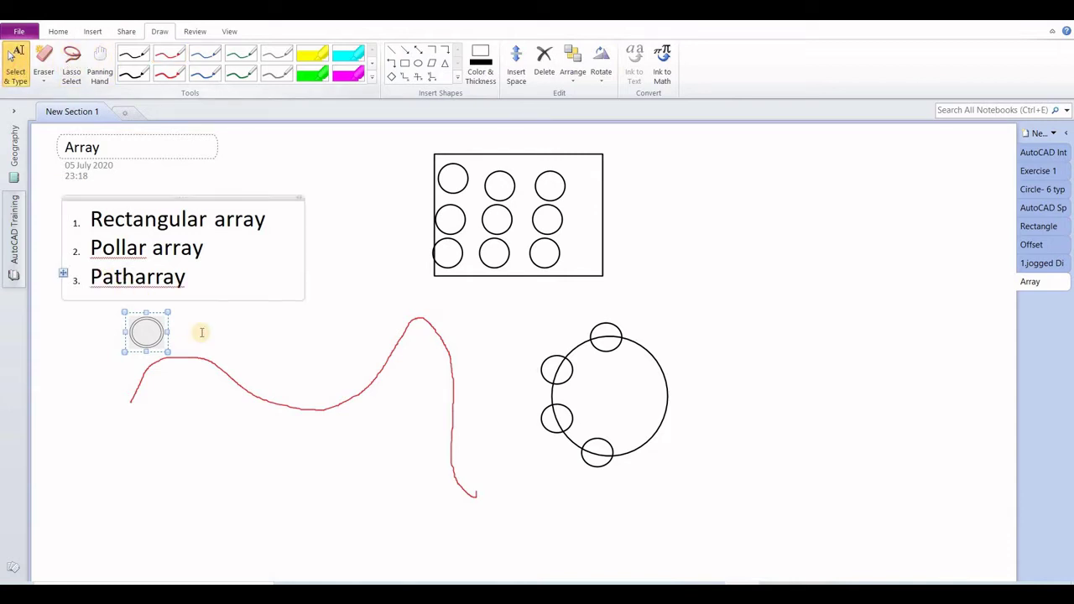
mouse_move(147, 350)
left_mouse_down("ctrl")
mouse_move(135, 381)
mouse_move(161, 380)
left_mouse_up("ctrl")
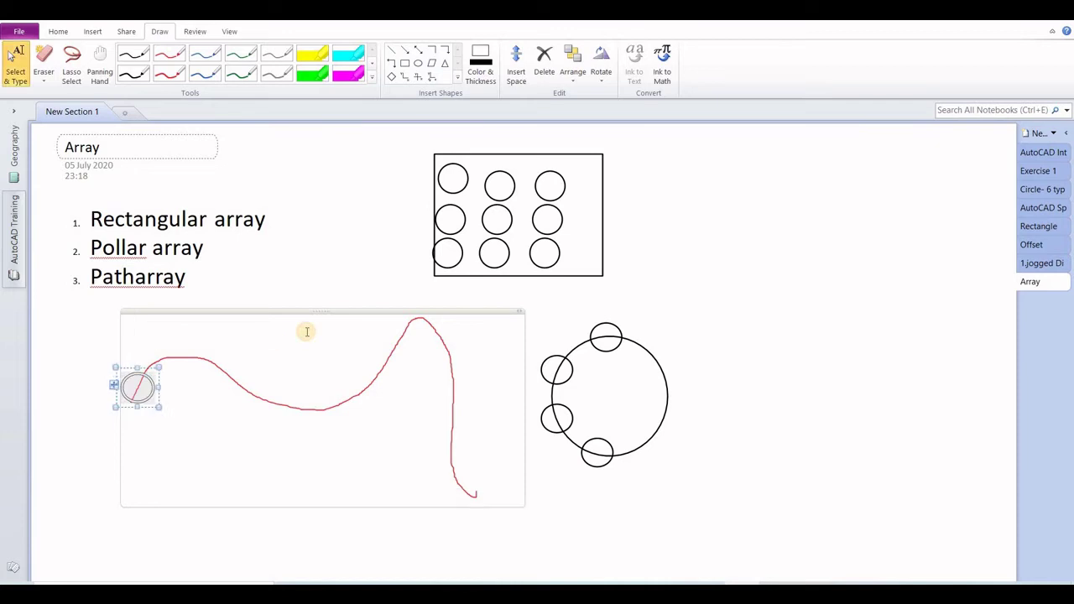
key("ctrl+v")
left_click_drag(137, 423, 191, 352, "ctrl")
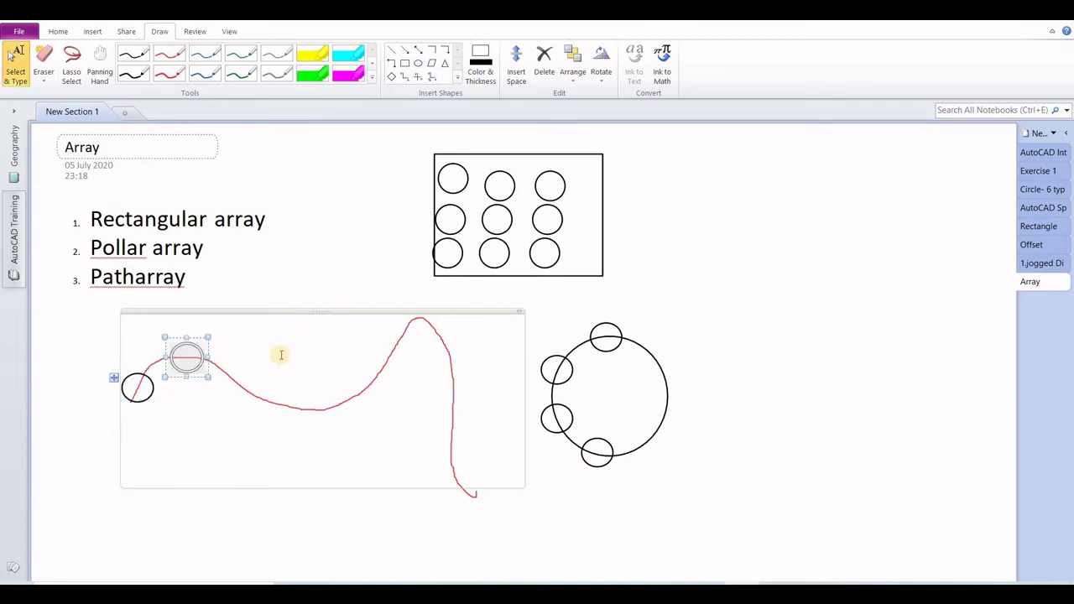
key("ctrl+v")
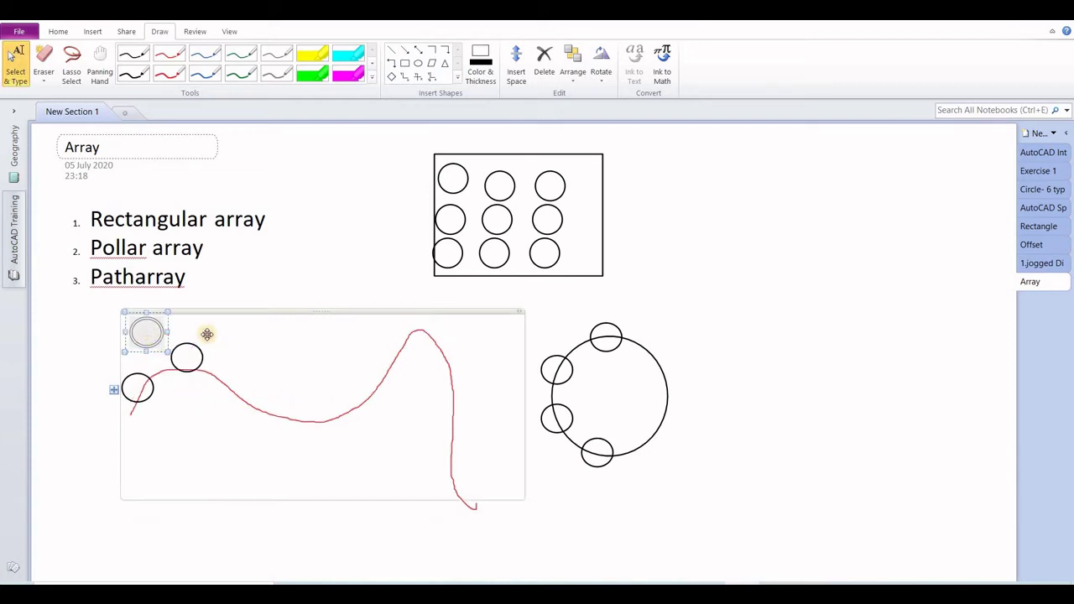
left_click_drag(245, 389, 238, 392)
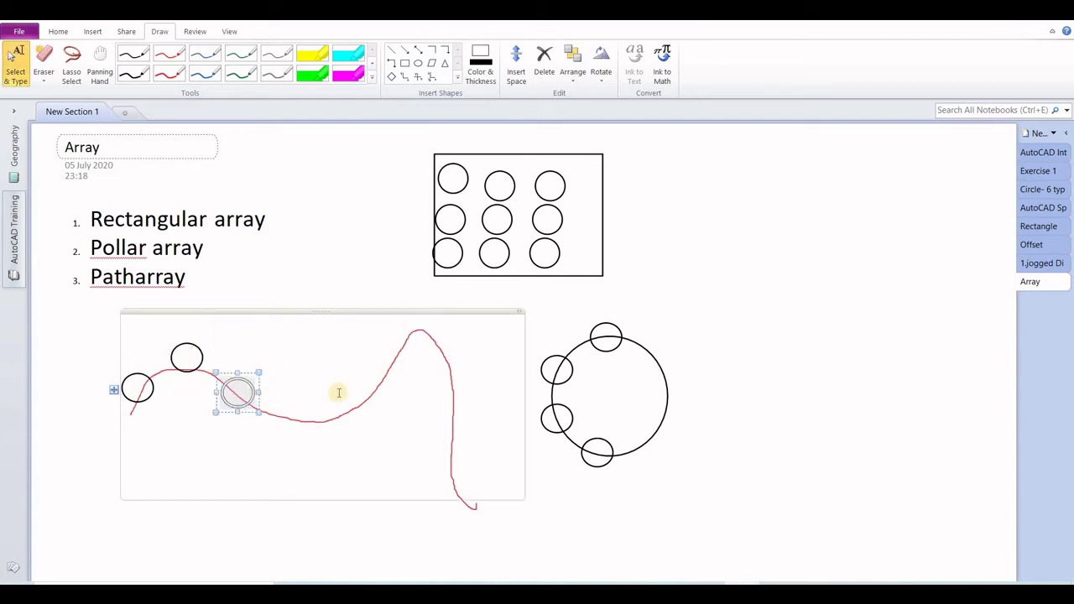
key("ctrl+v")
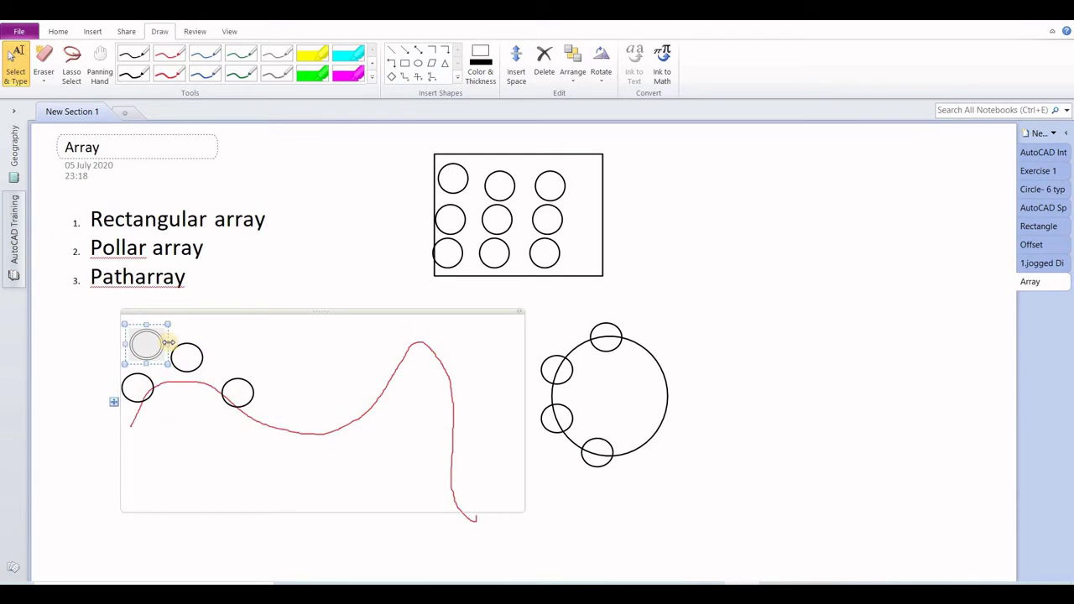
left_click_drag(191, 346, 295, 432)
Realign the first and third circles on the red curve and move the second one onto its rising part.
left_click(239, 403)
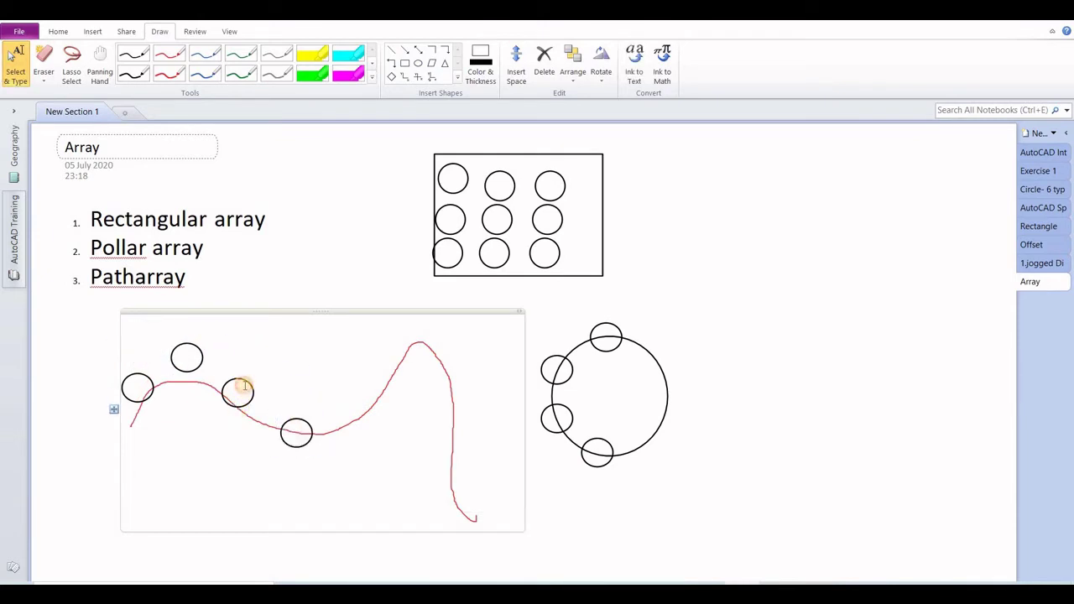
left_click_drag(235, 385, 232, 397)
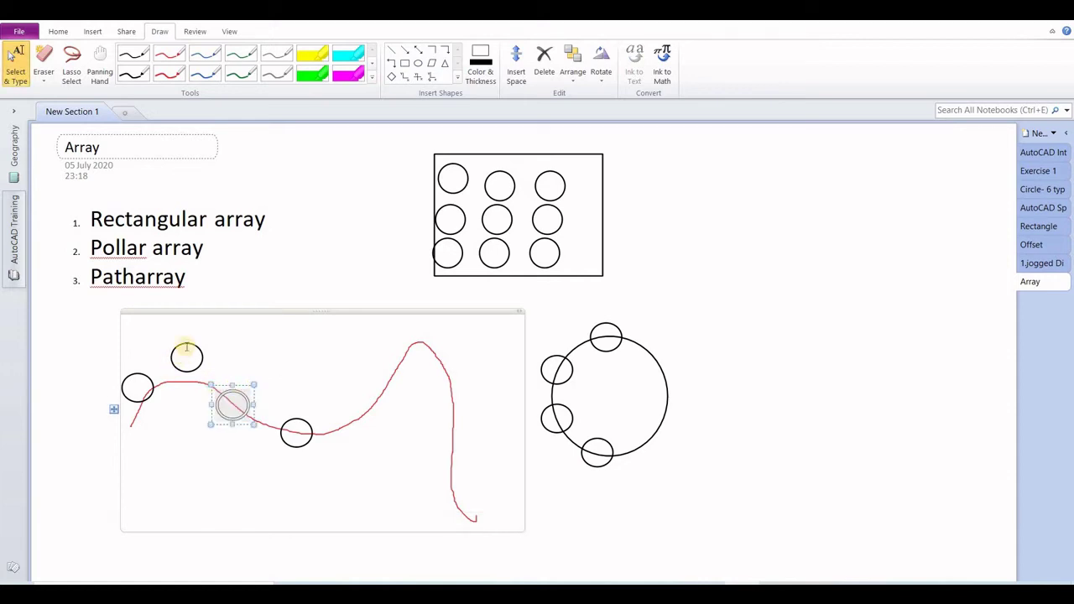
left_click(135, 376)
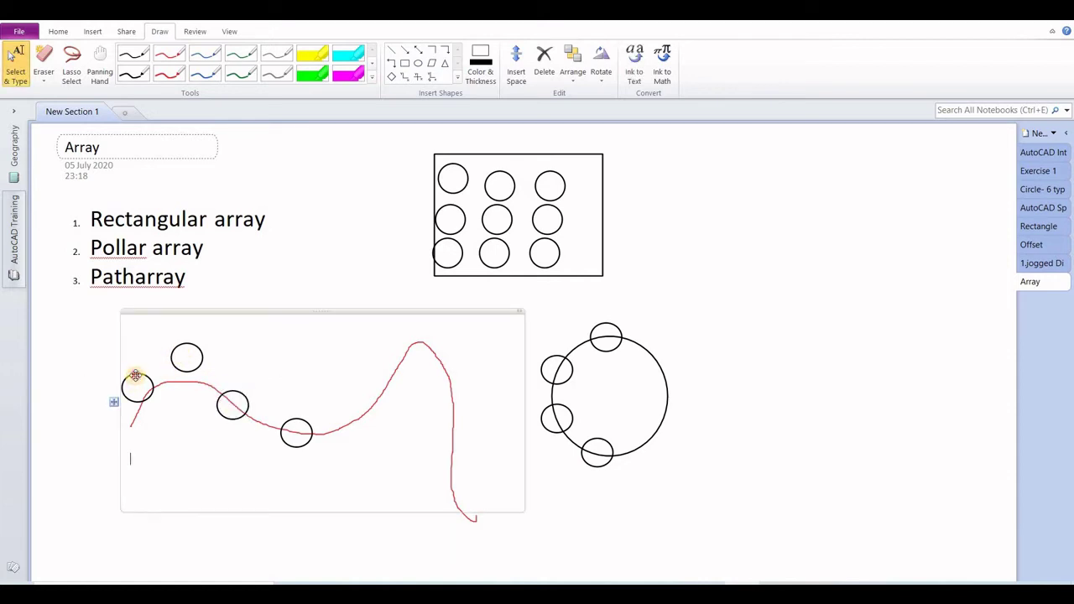
left_click(126, 383)
left_click_drag(134, 391, 144, 400)
left_click(183, 359)
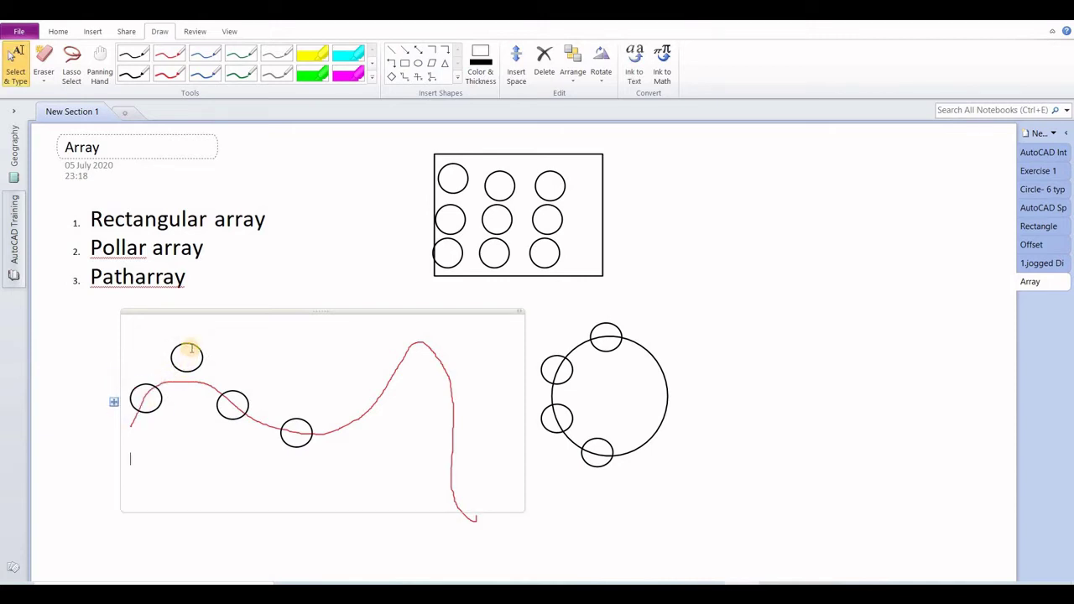
left_click_drag(187, 350, 365, 410, "ctrl")
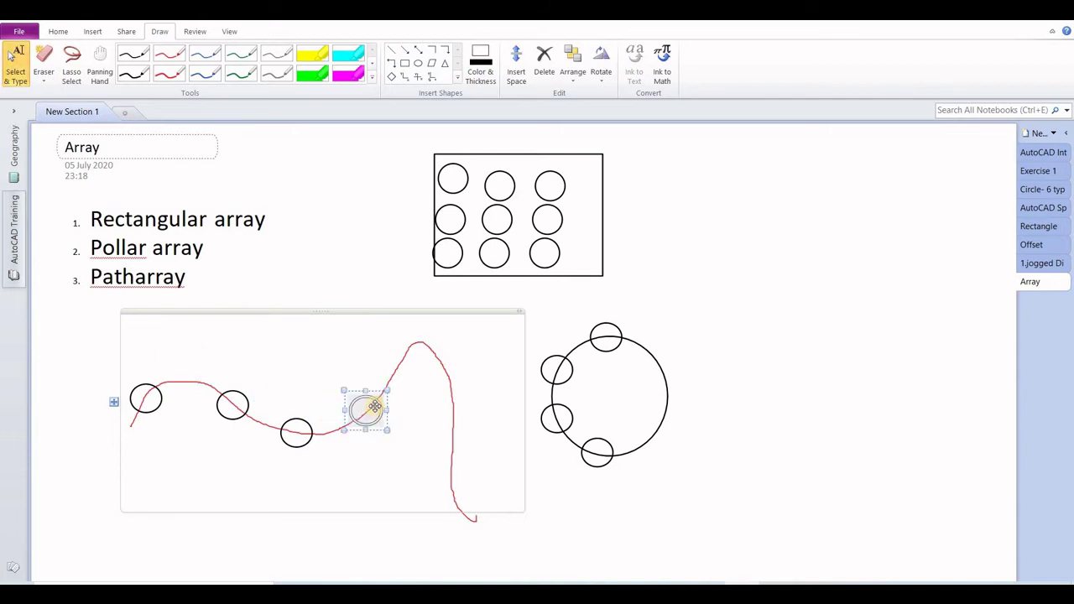
left_click(814, 410)
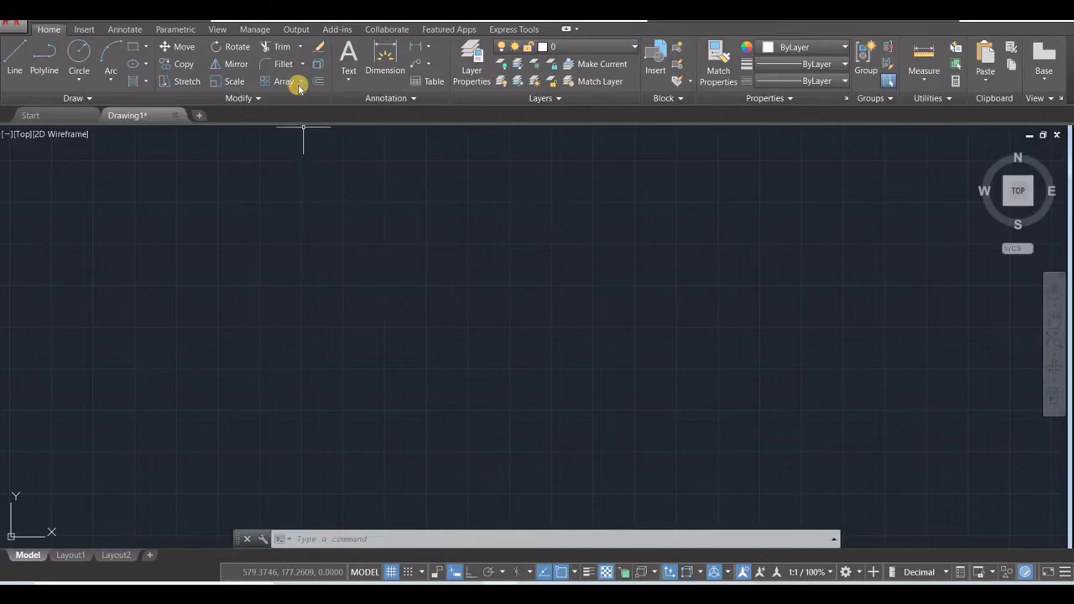
Switch to AutoCAD and look at the available array types.
left_click(301, 81)
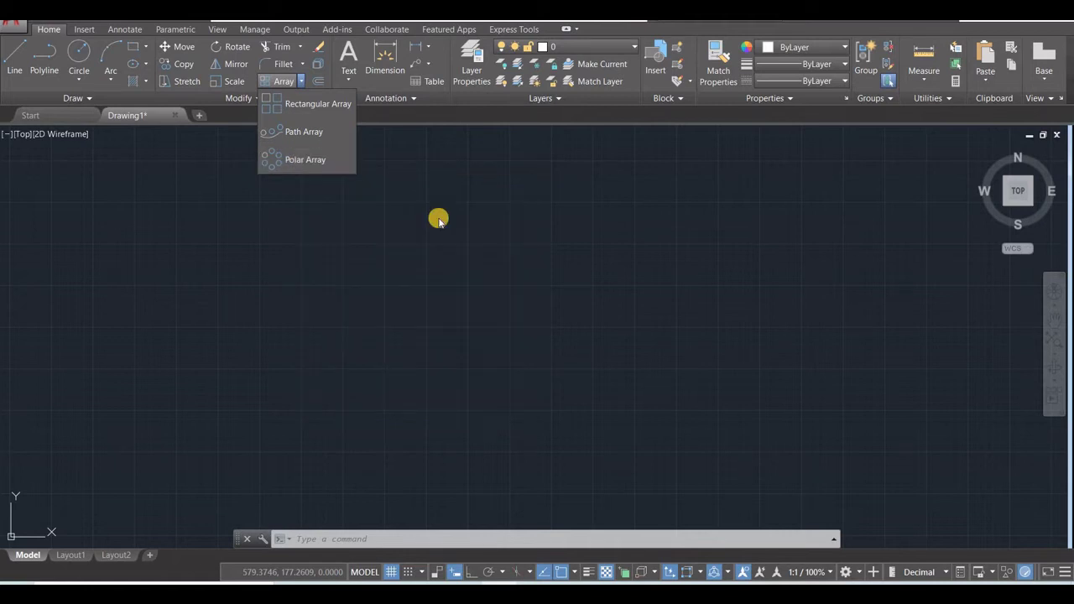
left_click(652, 309)
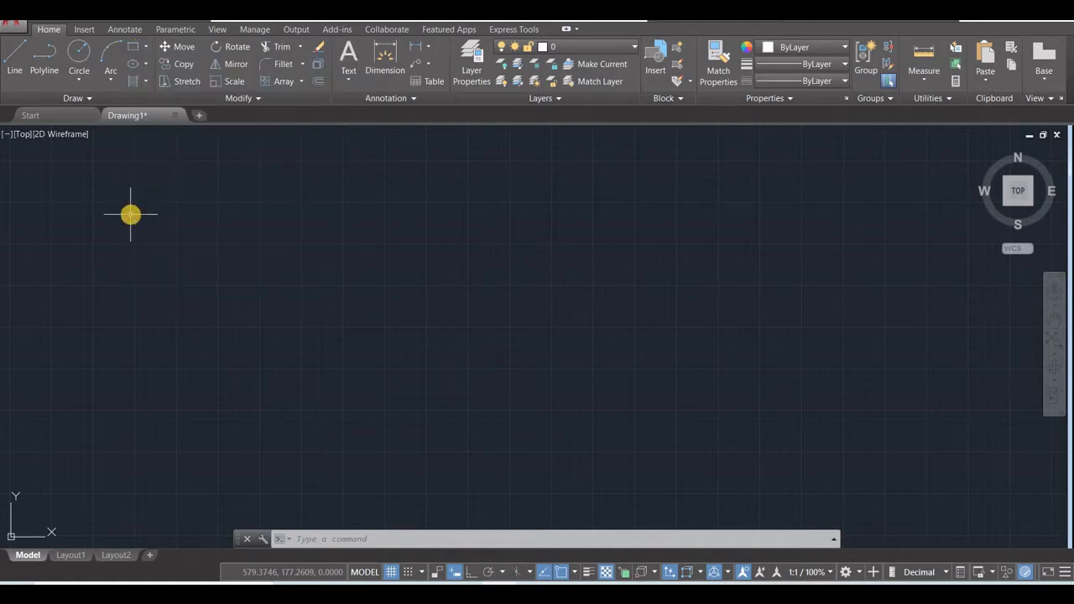
Draw a small tilted ellipse by its center in the left part of the drawing area.
left_click(145, 67)
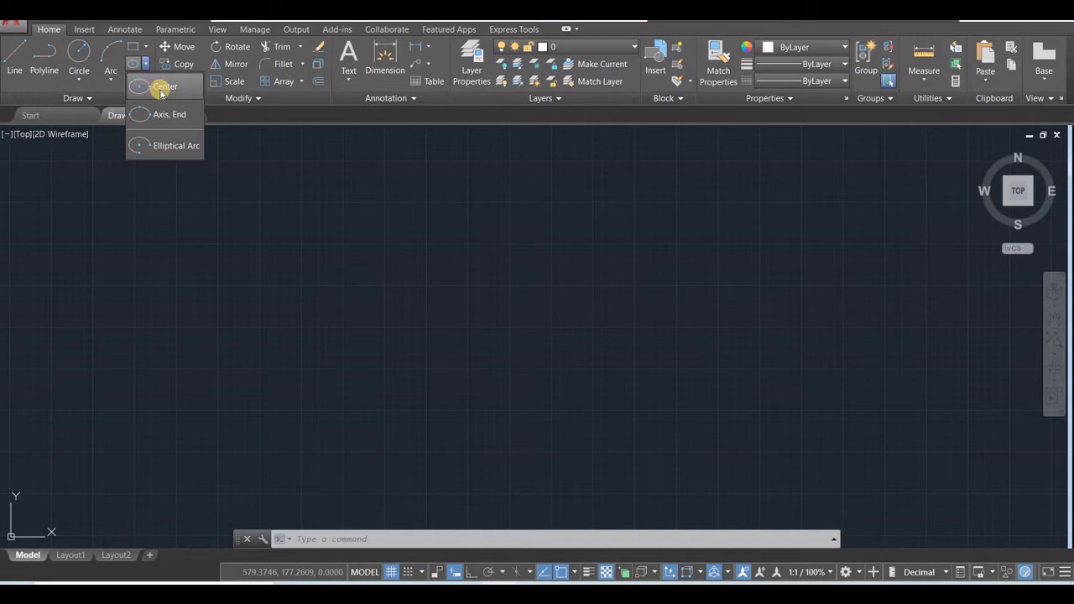
left_click(162, 89)
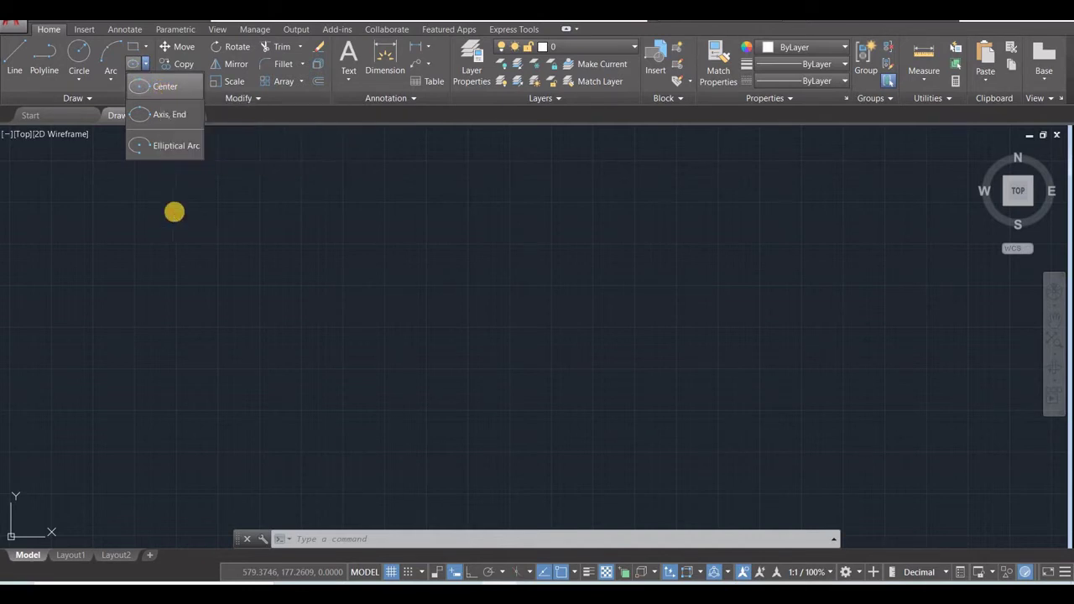
left_click(177, 286)
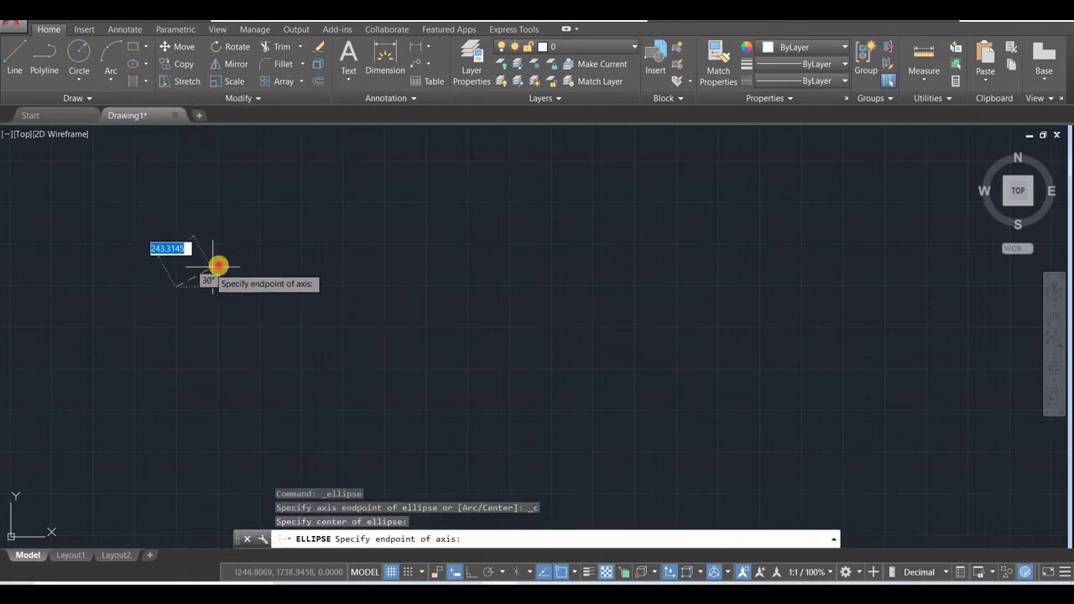
left_click(214, 256)
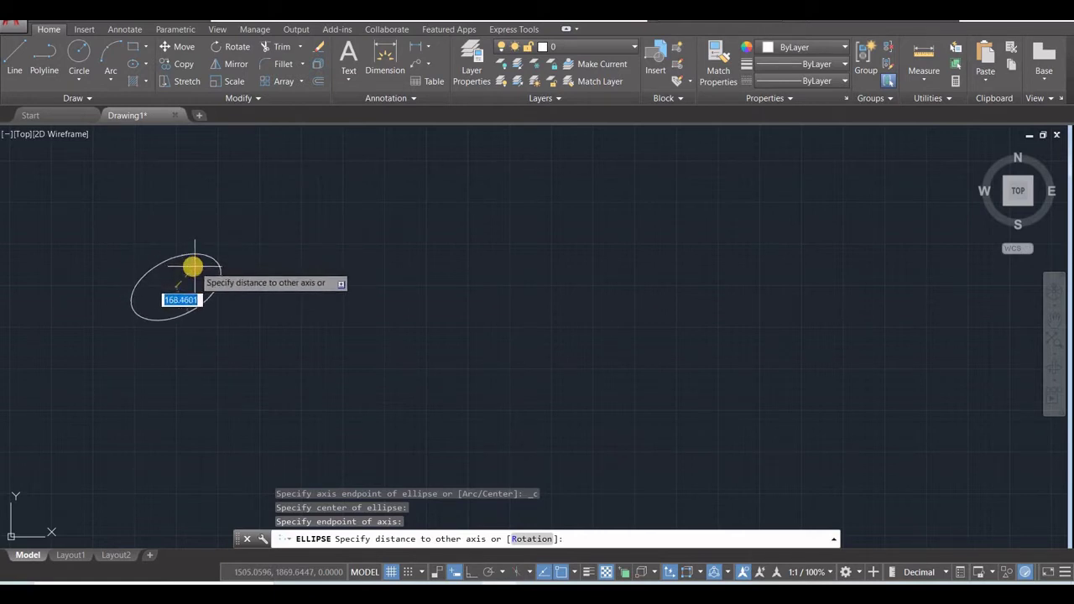
left_click(188, 266)
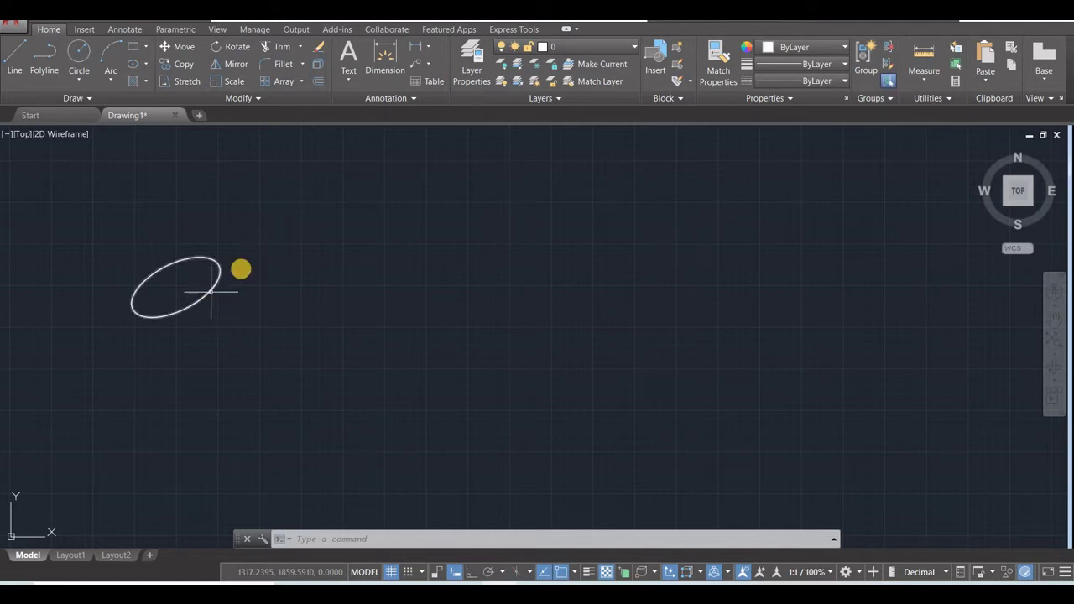
Create a rectangular array from the tilted ellipse.
left_click(278, 80)
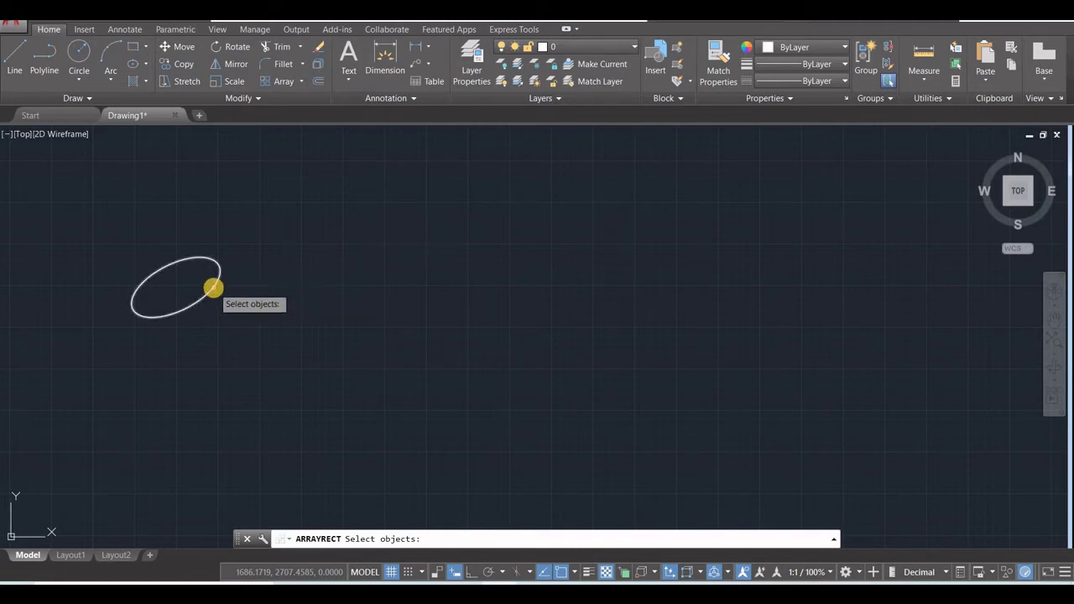
left_click(213, 288)
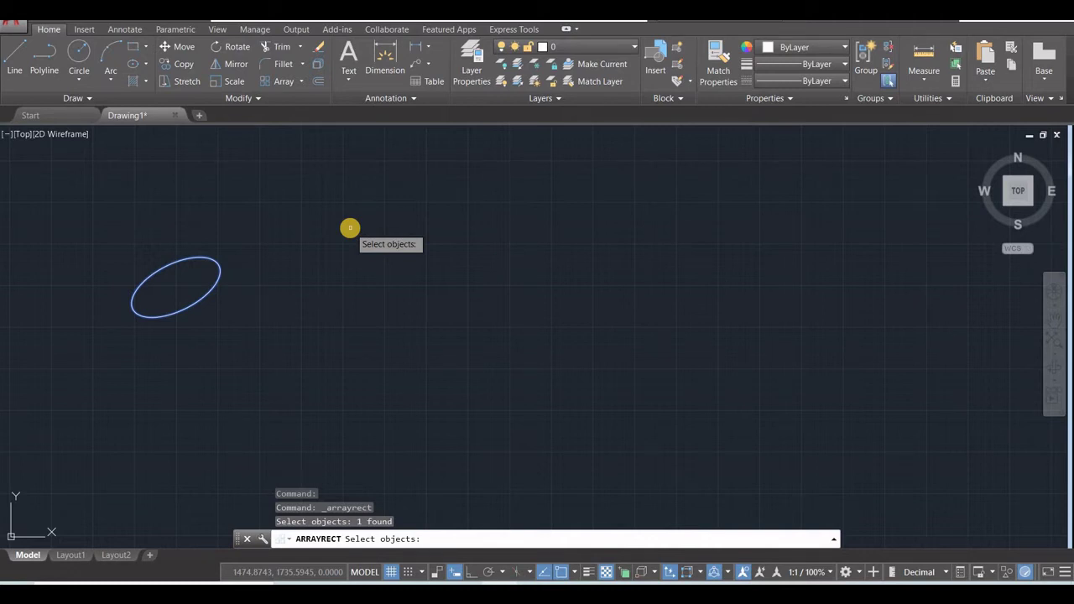
key("Return")
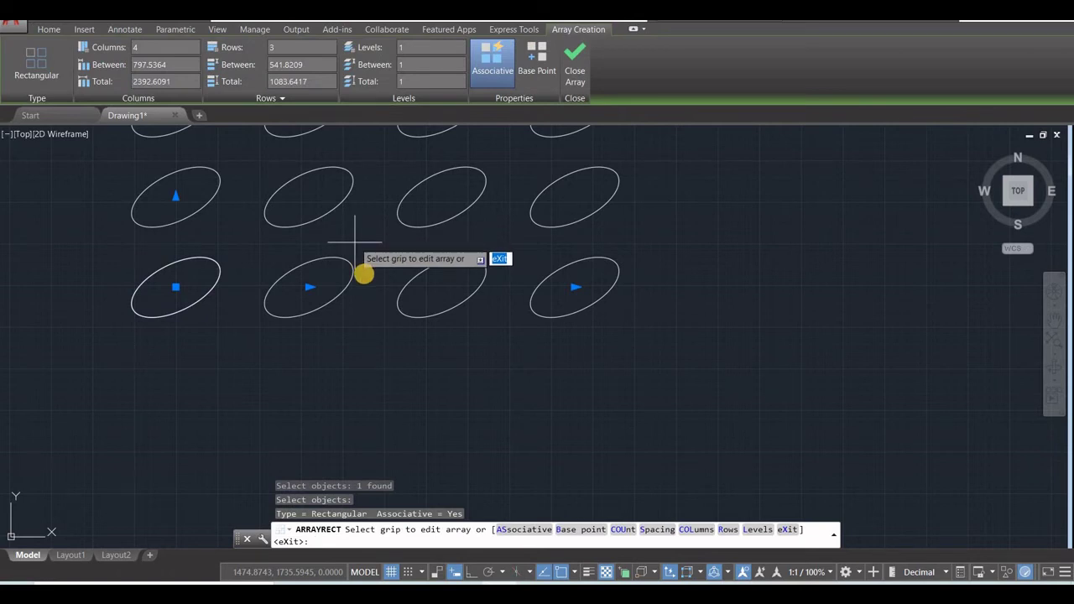
Set the ellipse array to 6 columns and 6 rows.
scroll(359, 126, "down", 2)
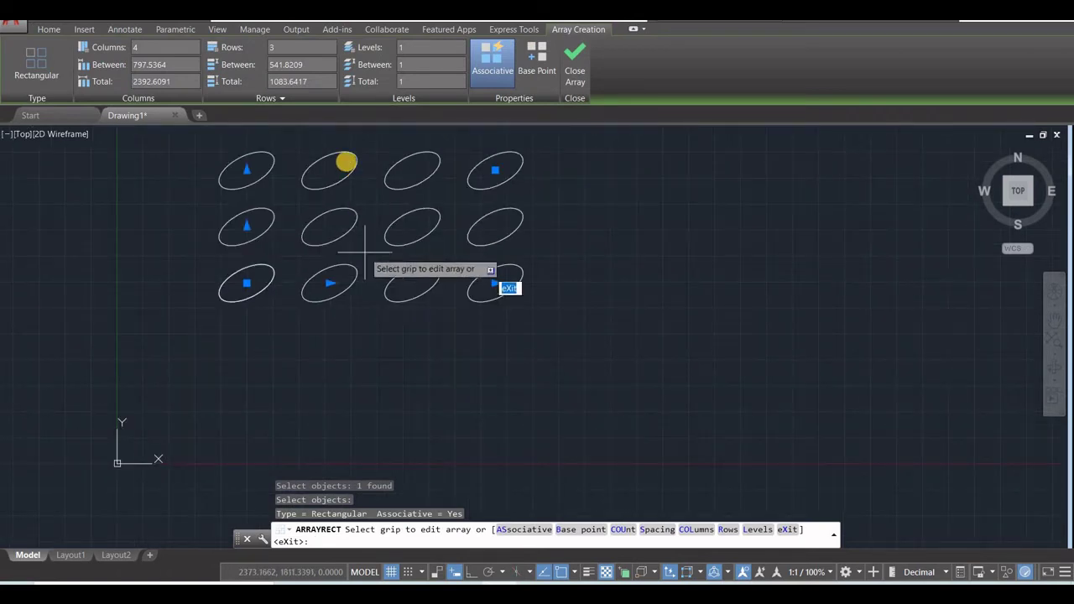
scroll(347, 163, "down", 2)
mouse_move(361, 199)
middle_mouse_down()
mouse_move(386, 239)
mouse_move(403, 318)
middle_mouse_up()
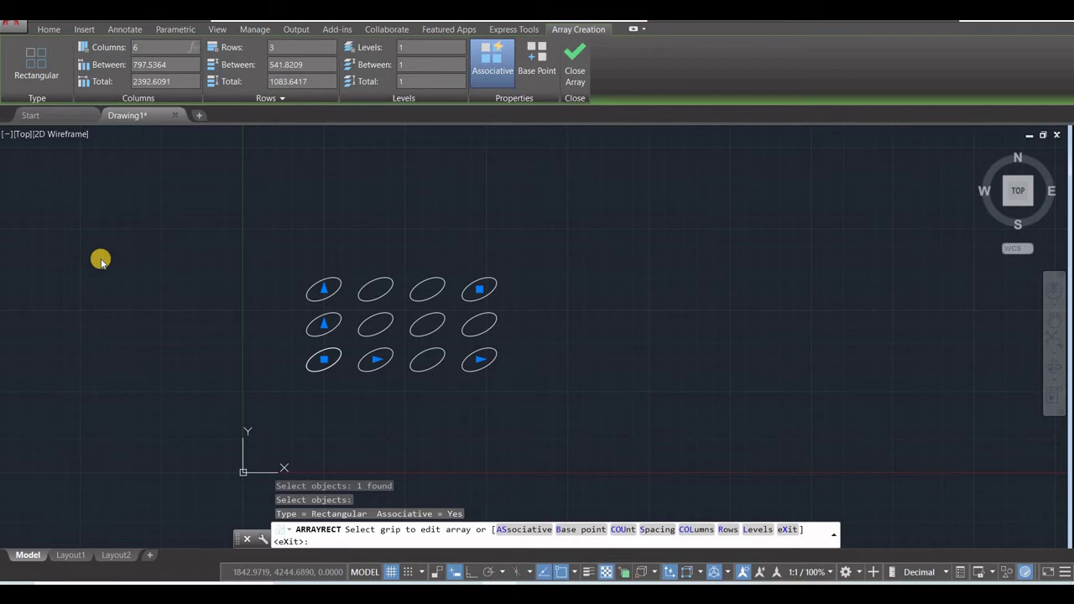
key("Return")
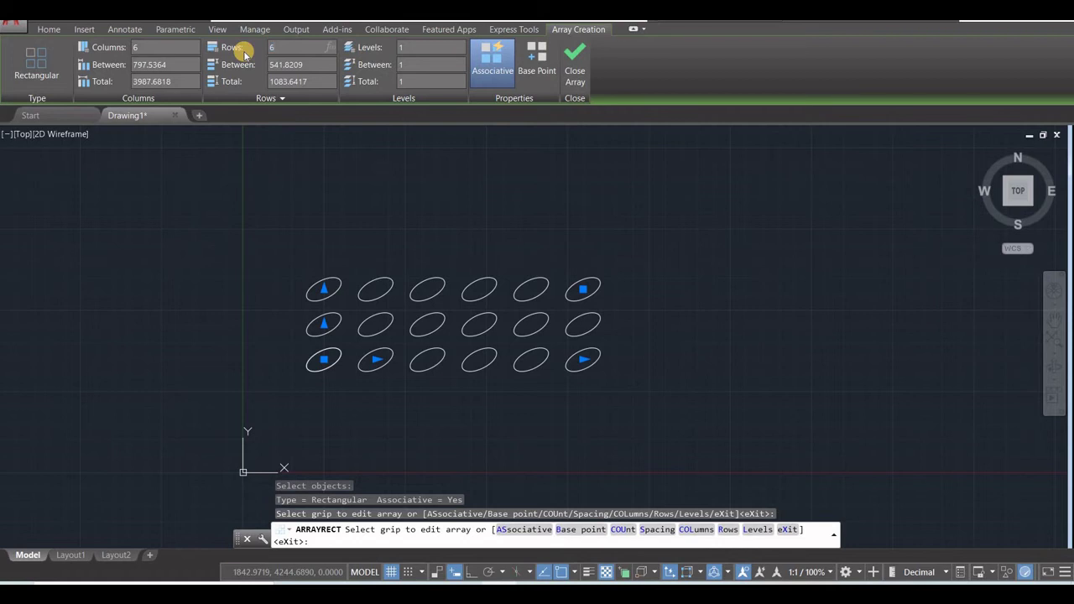
key("Return")
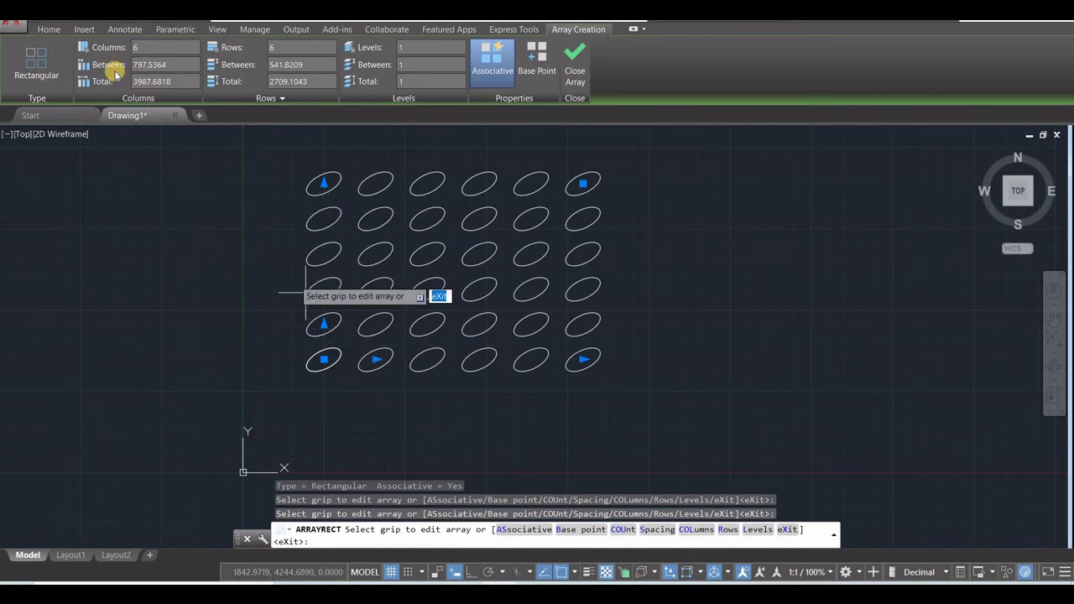
Try column spacings of 900 and 1200 for the ellipse array.
mouse_move(324, 184)
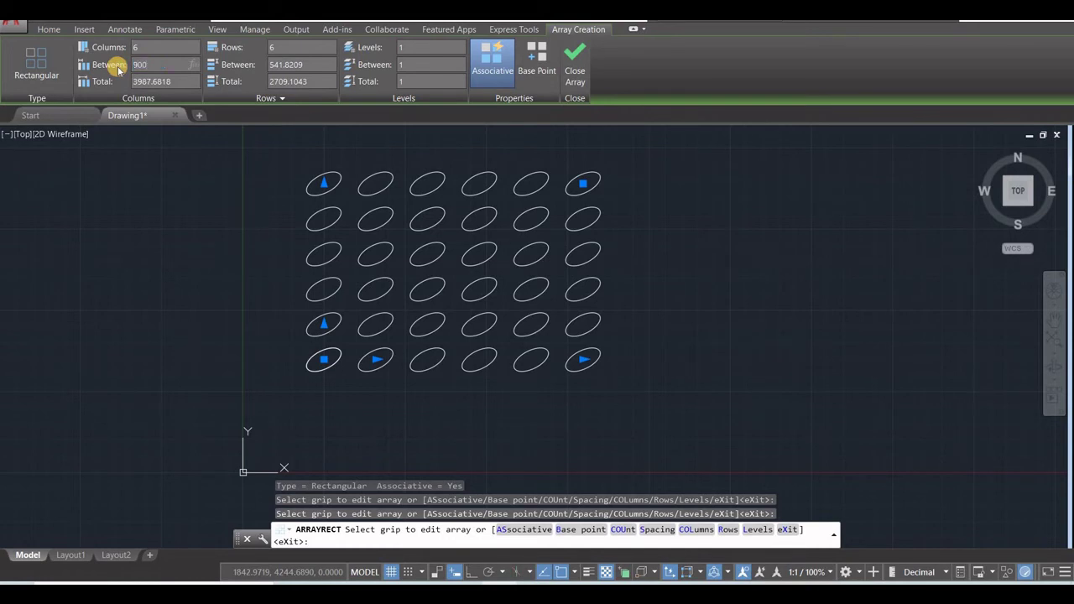
key("Return")
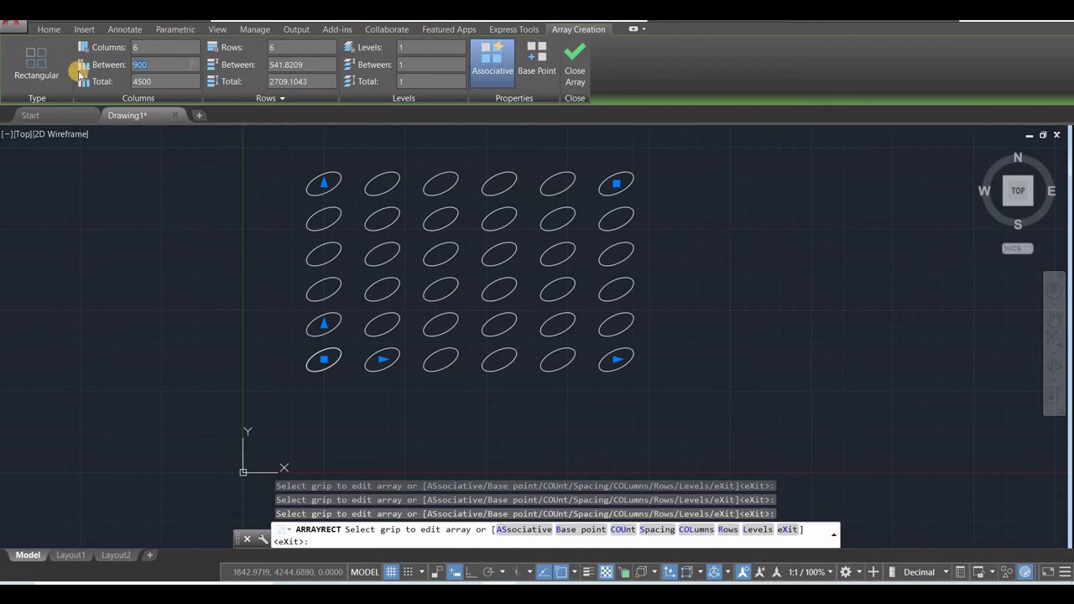
key("Return")
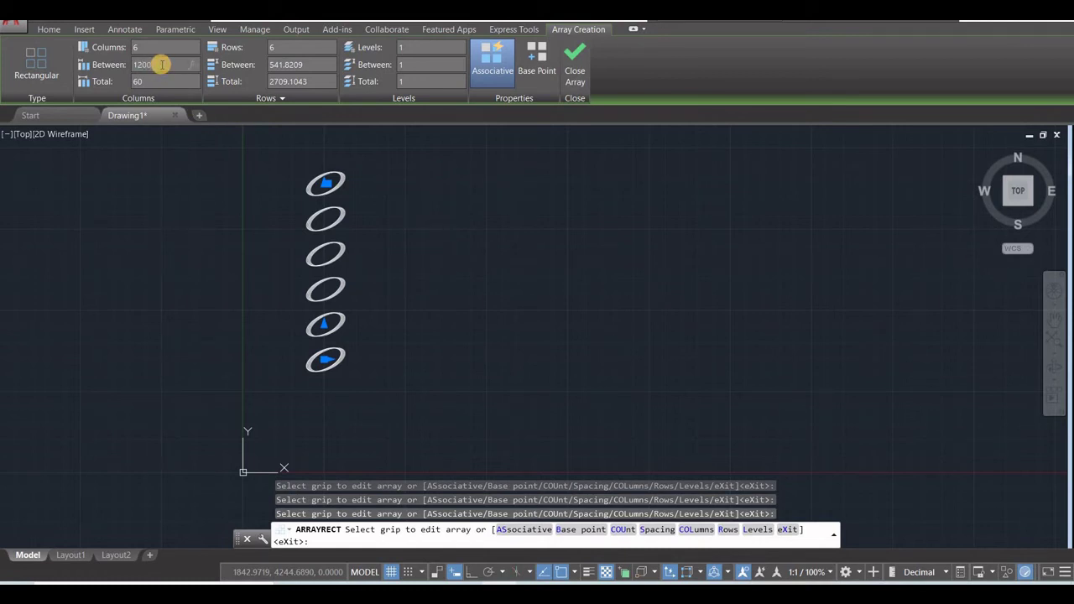
key("Return")
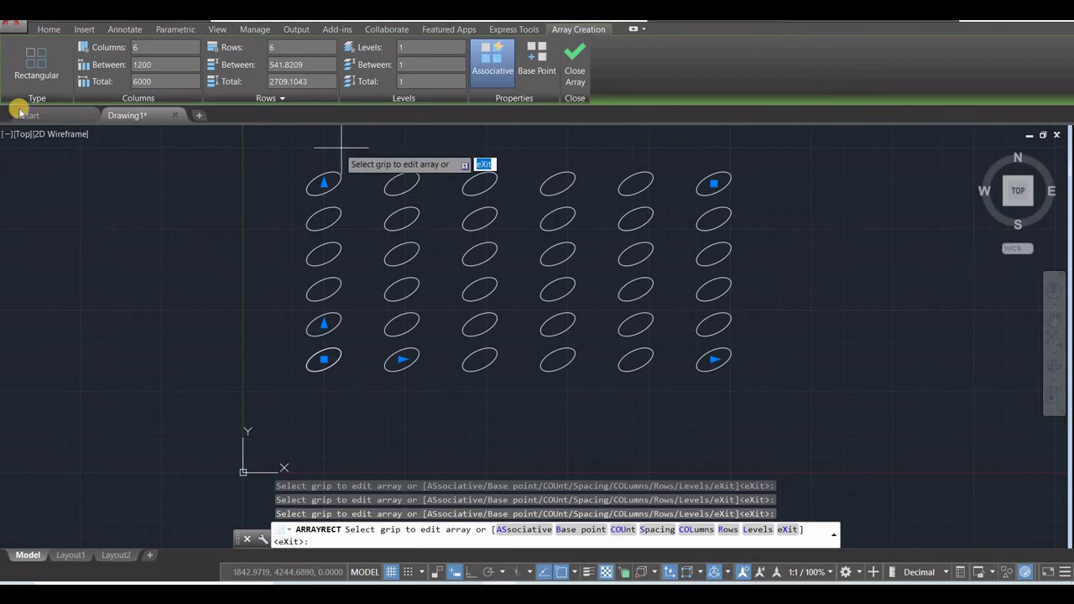
Set the total distance across the array's columns to 5000.
left_click(146, 82)
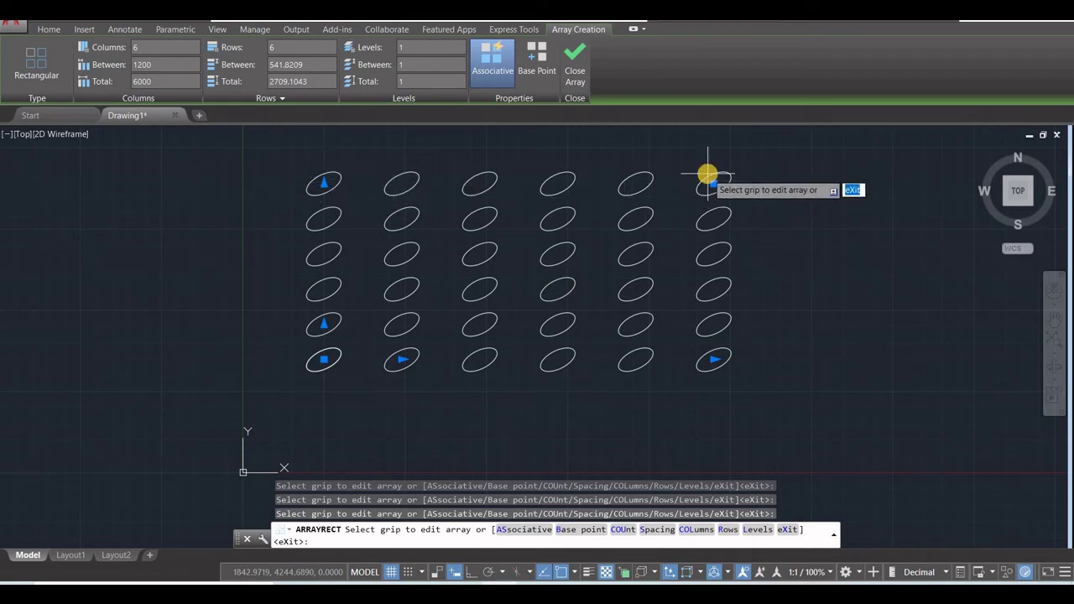
left_click(167, 80)
type("5000")
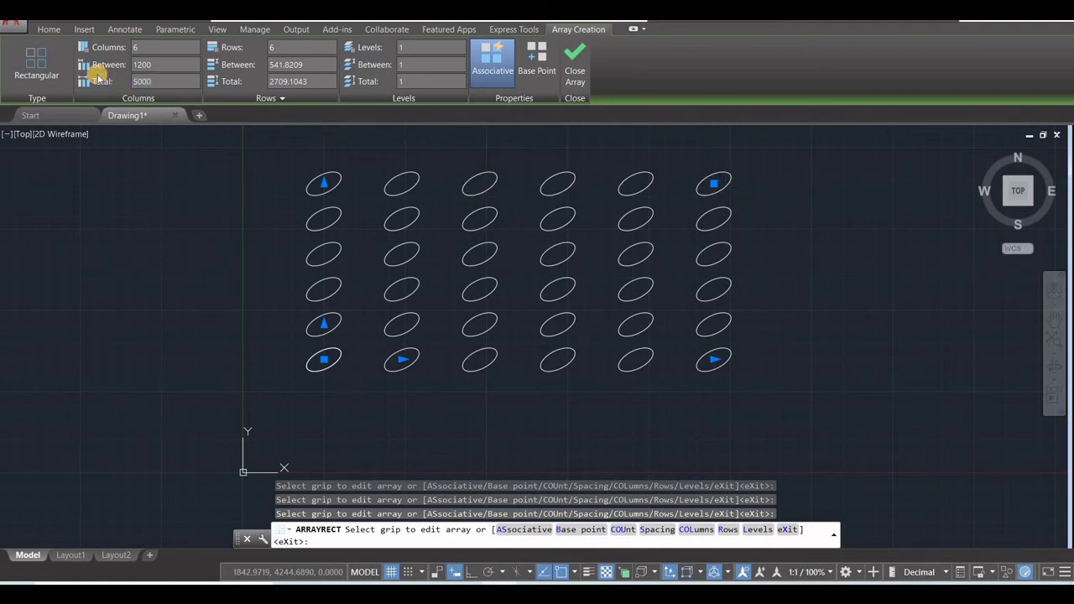
key("Return")
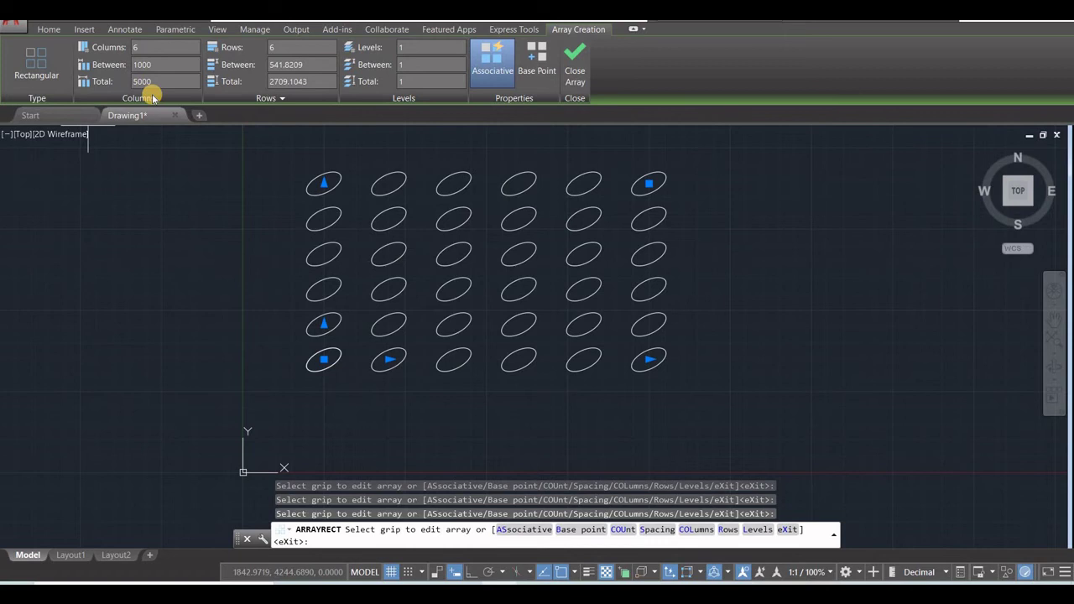
left_click(159, 65)
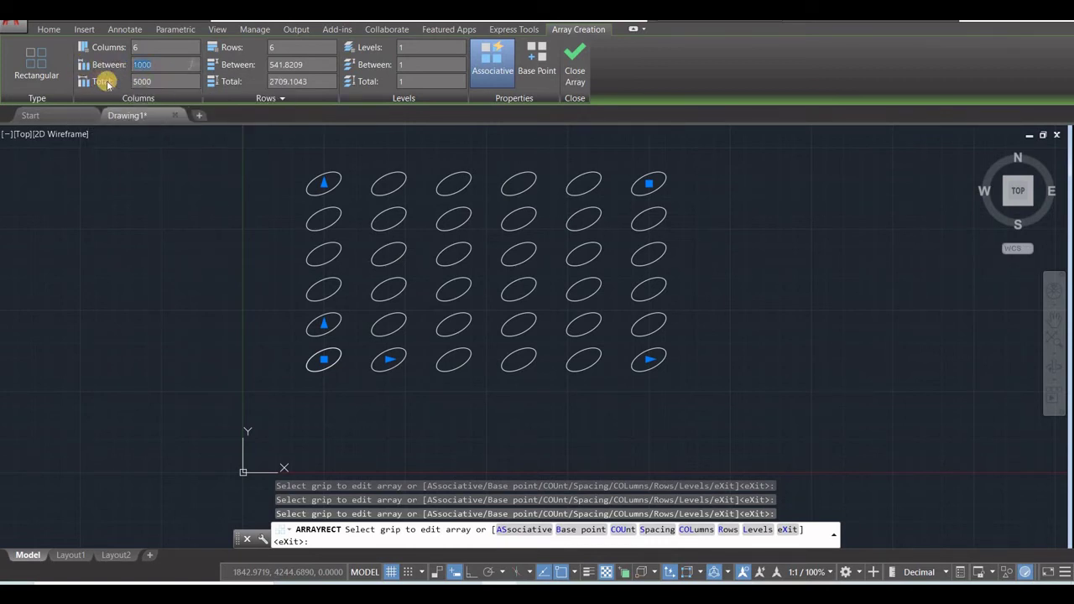
left_click(160, 80)
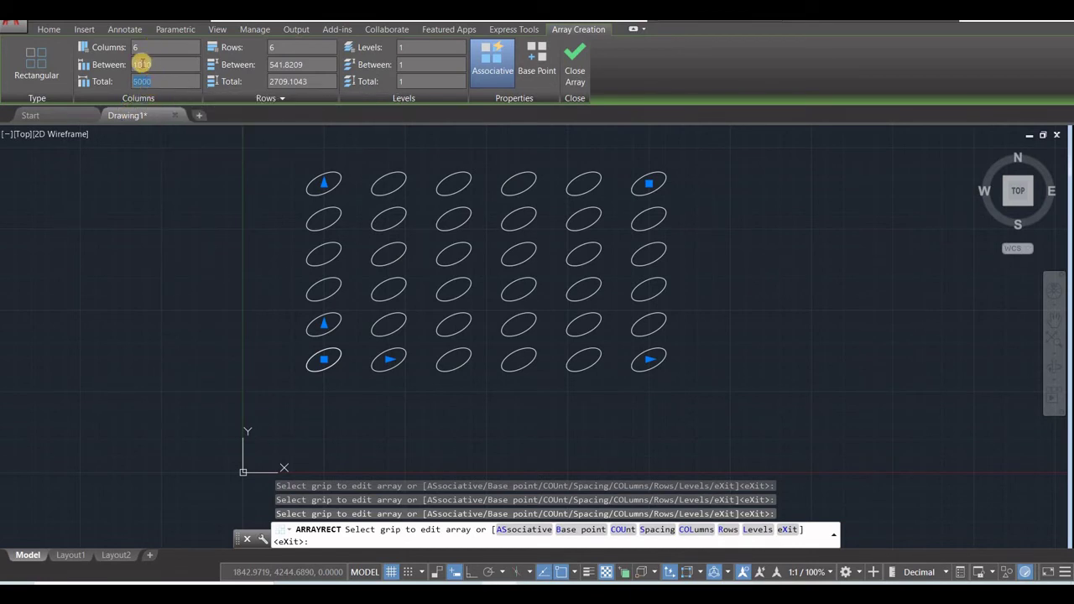
left_click(161, 63)
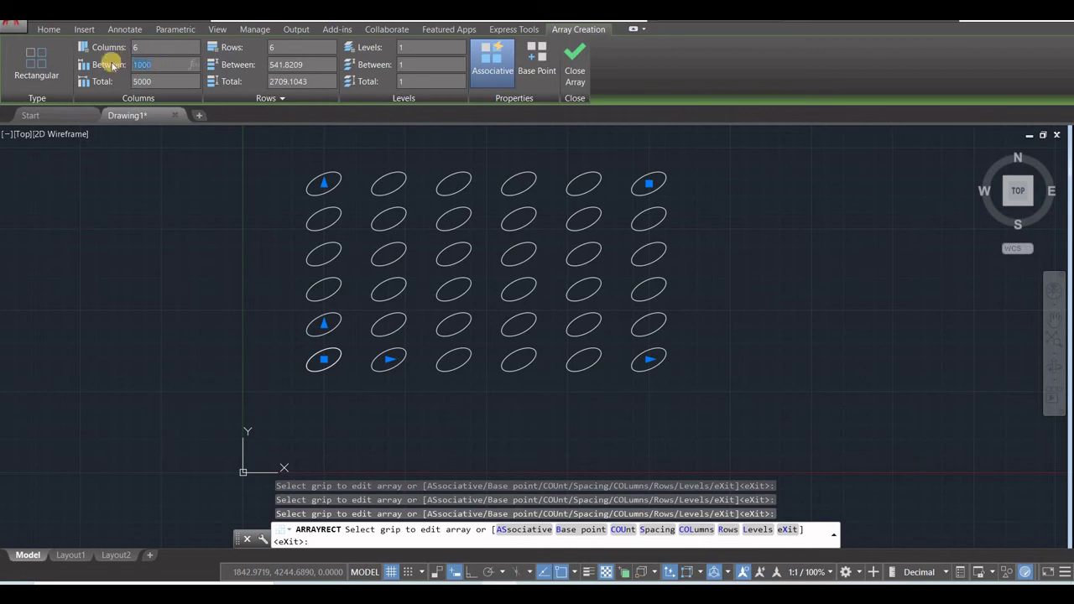
left_click(146, 85)
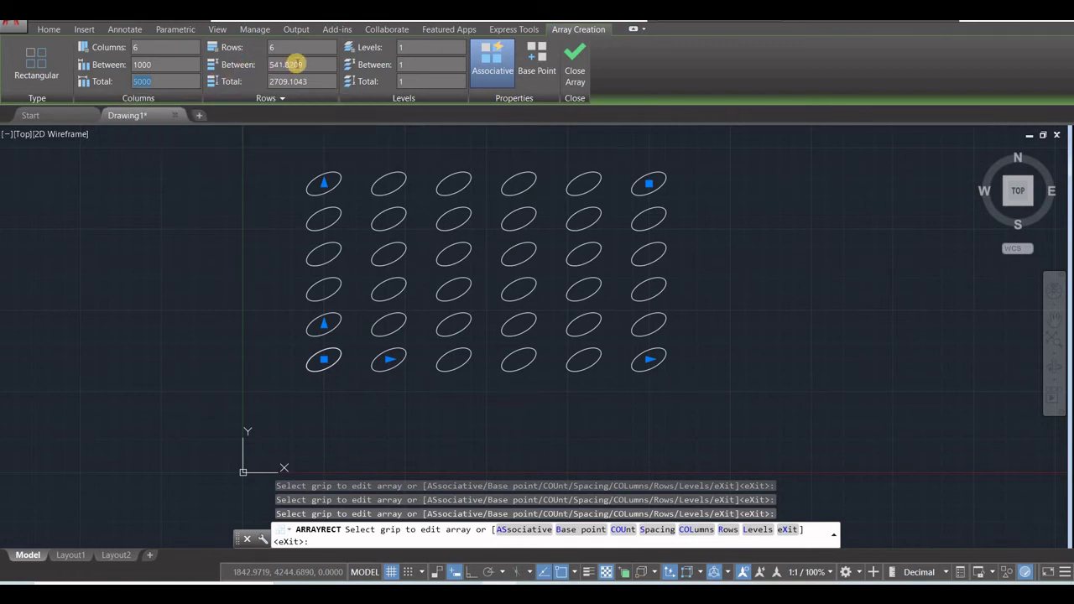
Set the spacing between the array's rows to 700.
left_click(255, 60)
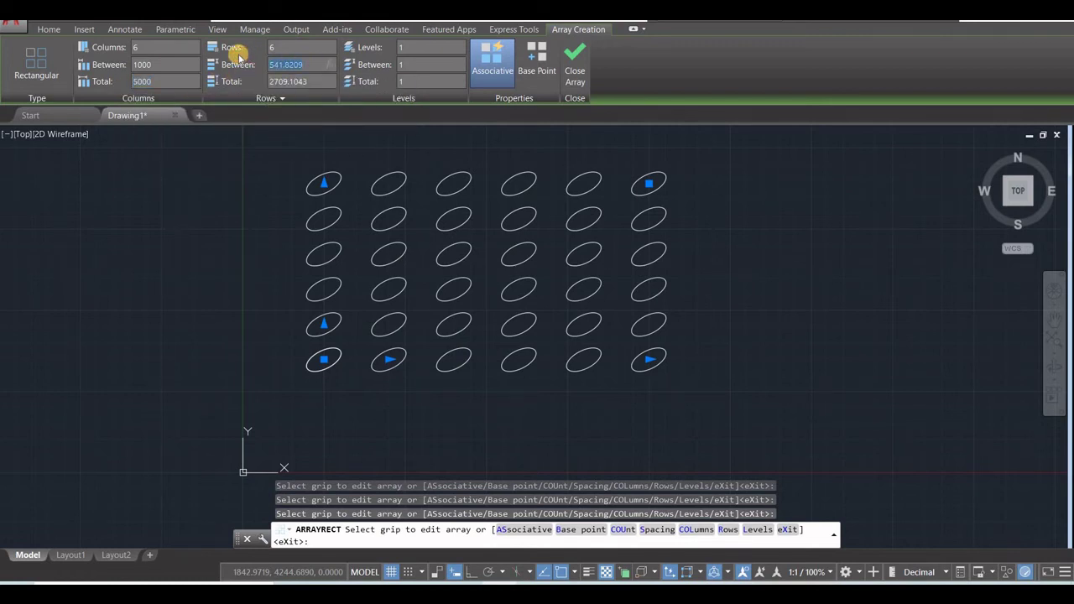
type("7000")
key("BackSpace")
key("Return")
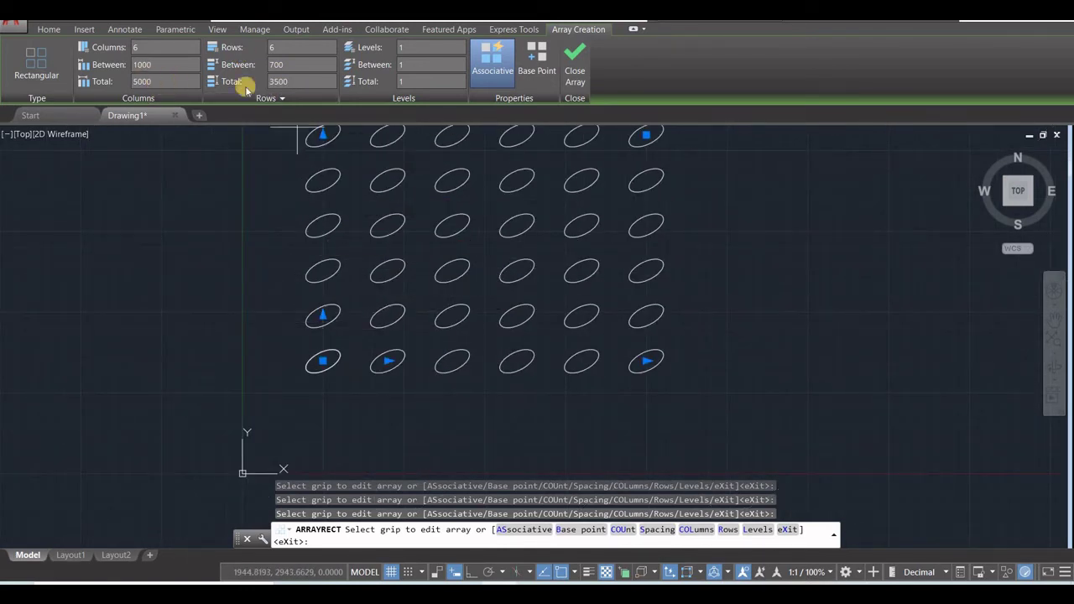
left_click(281, 81)
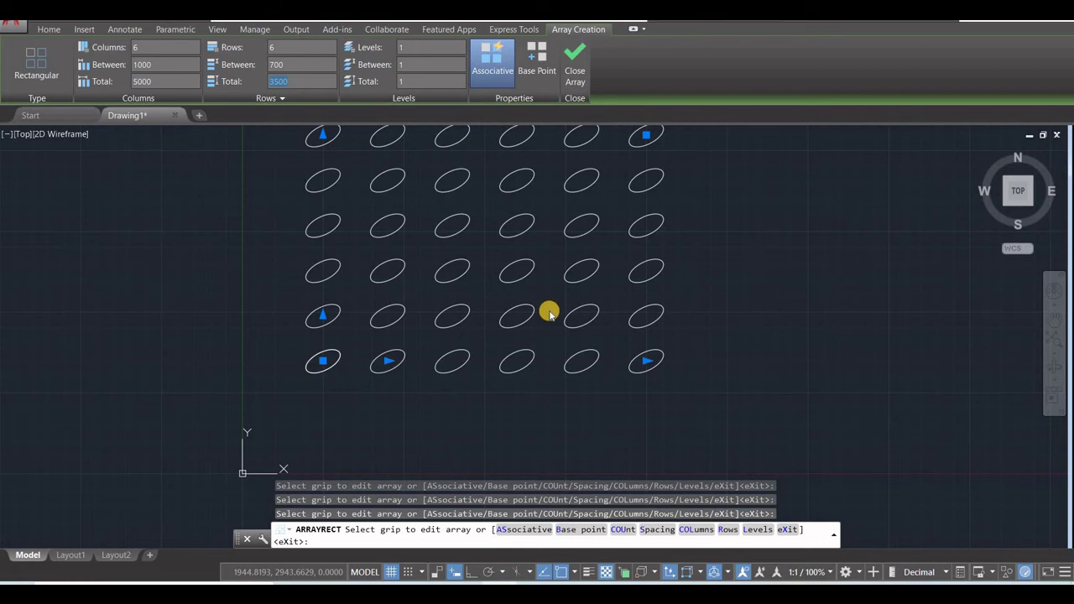
Show the array in a southwest isometric view and set its number of levels to 3.
scroll(548, 313, "down", 2)
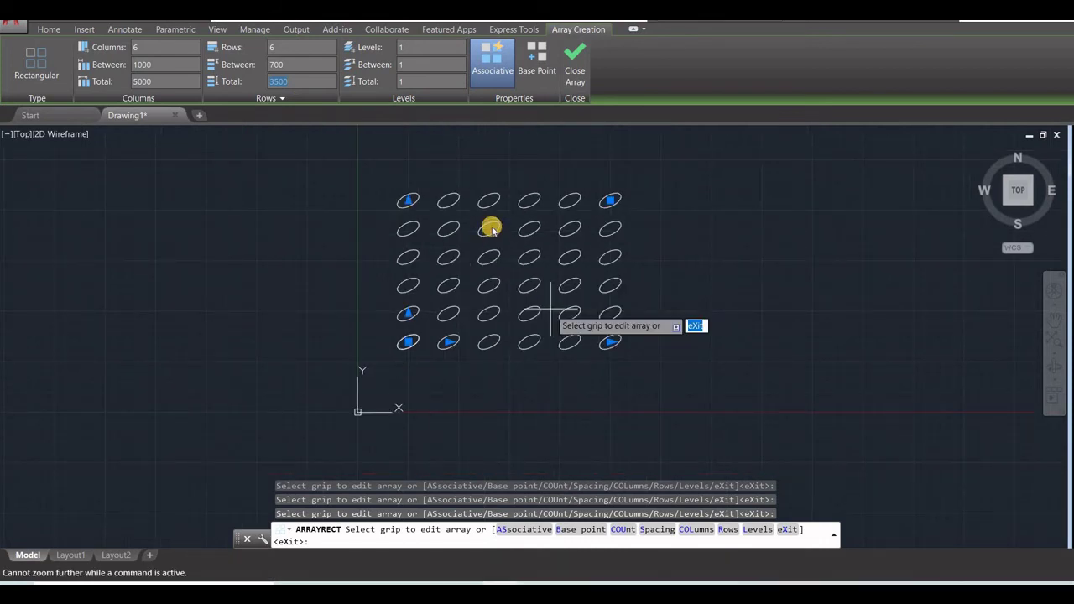
scroll(493, 229, "up", 4)
scroll(493, 229, "down", 2)
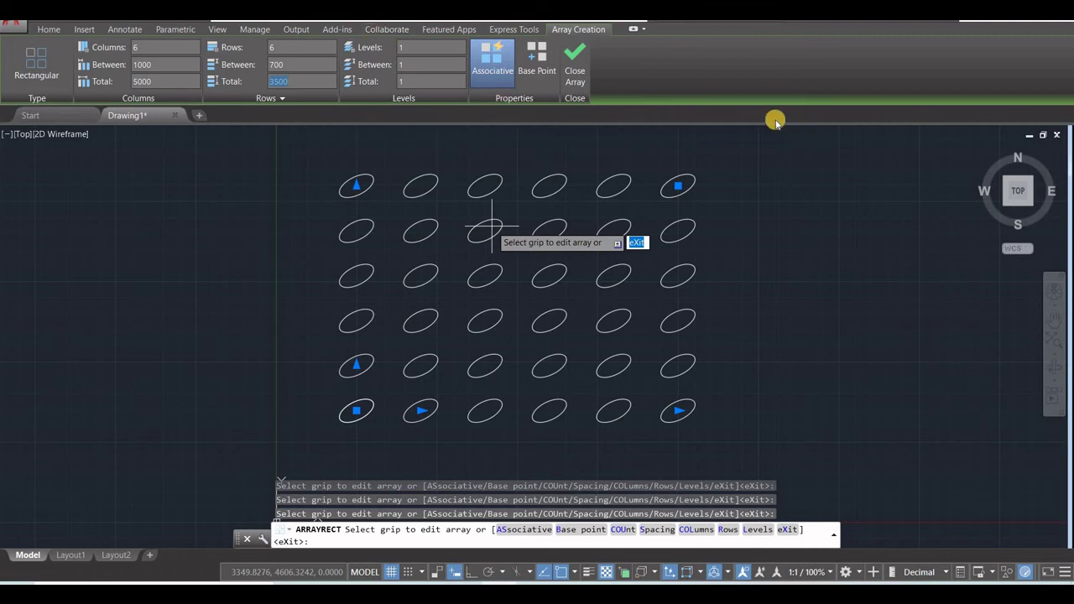
left_click(980, 154)
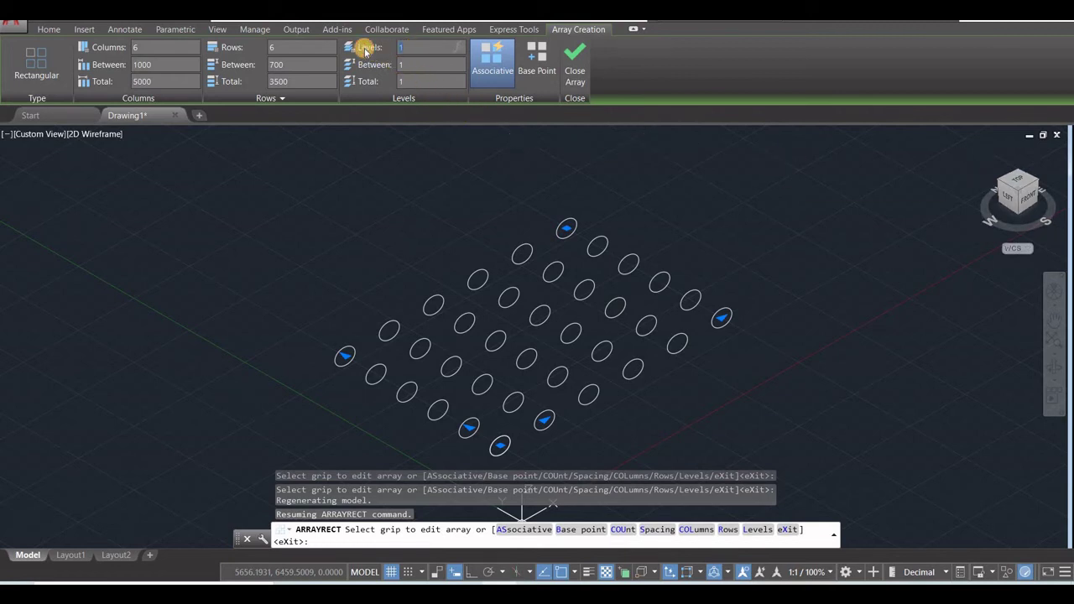
key("Return")
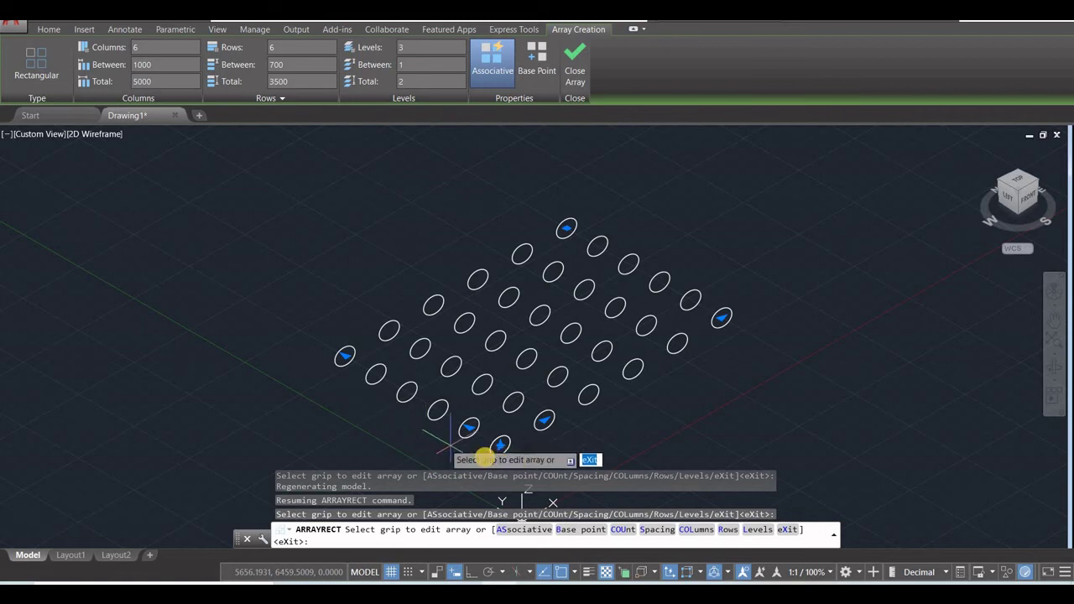
Try a spacing of 100 between the array's levels.
scroll(520, 424, "up", 5)
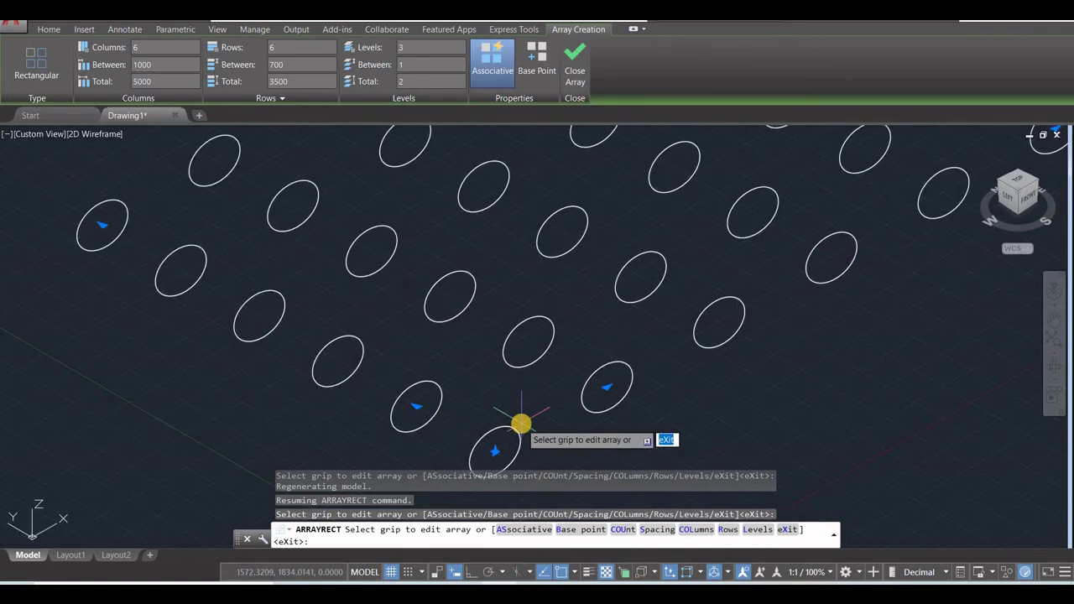
scroll(520, 423, "down", 2)
middle_click_drag(369, 439, 374, 405)
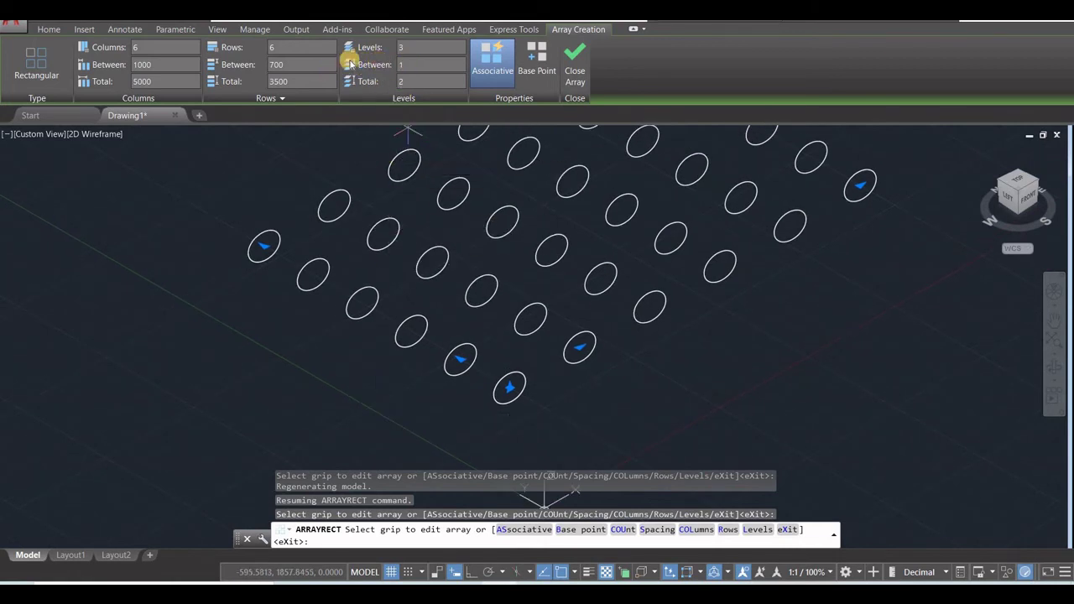
left_click(397, 66)
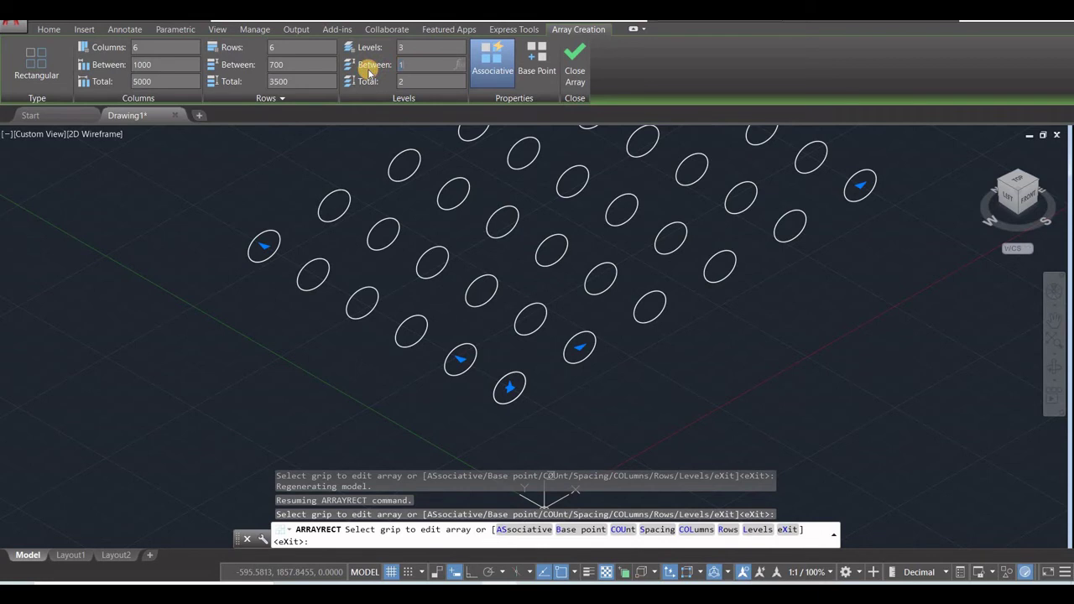
type("100")
key("Return")
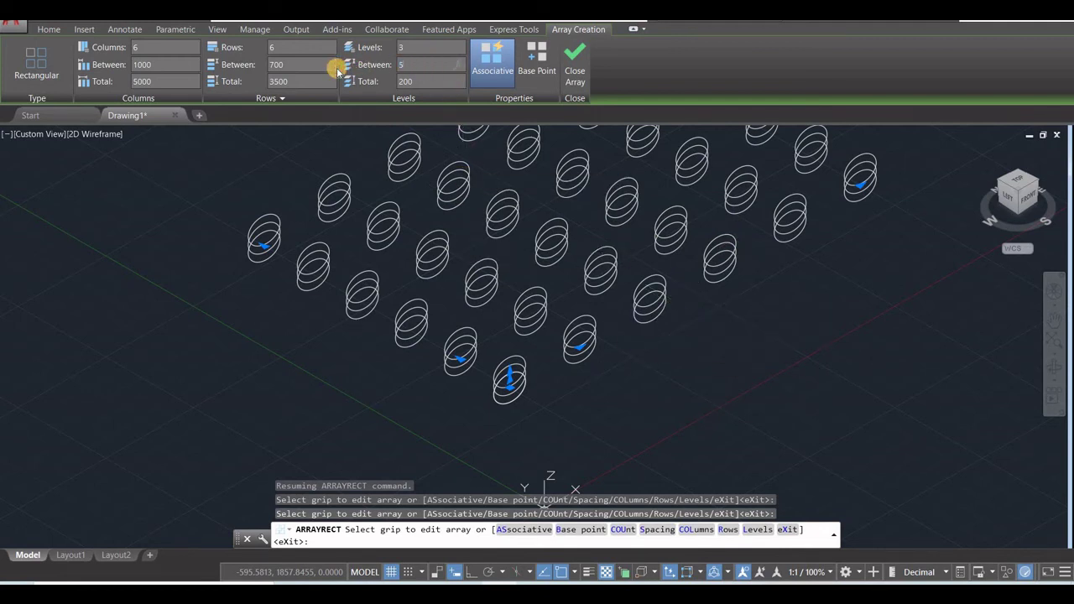
Set the spacing between the array's levels to 500.
key("Return")
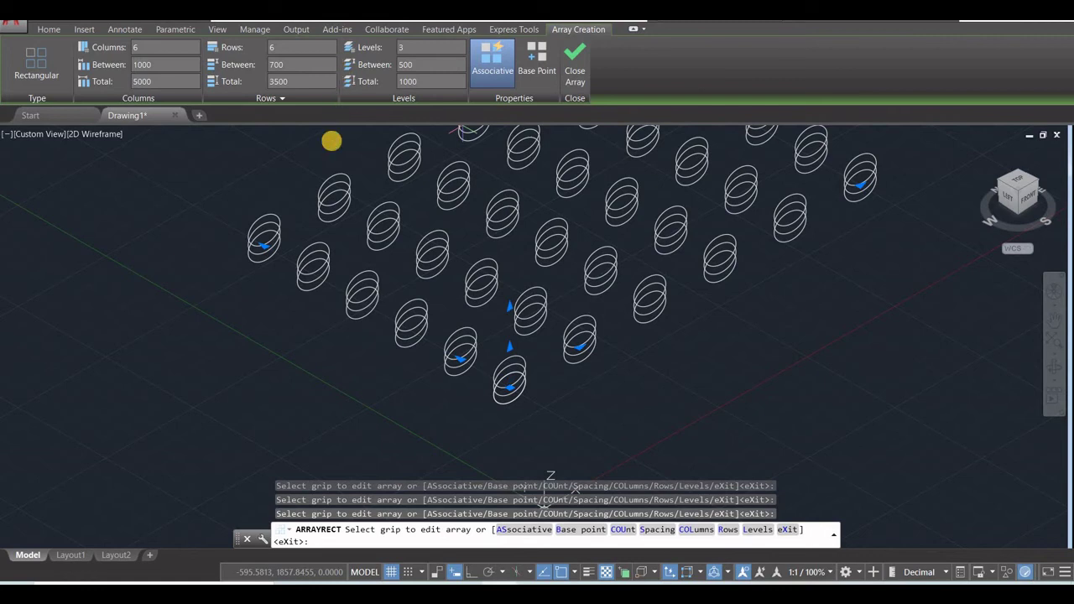
middle_click_drag(327, 357, 416, 401)
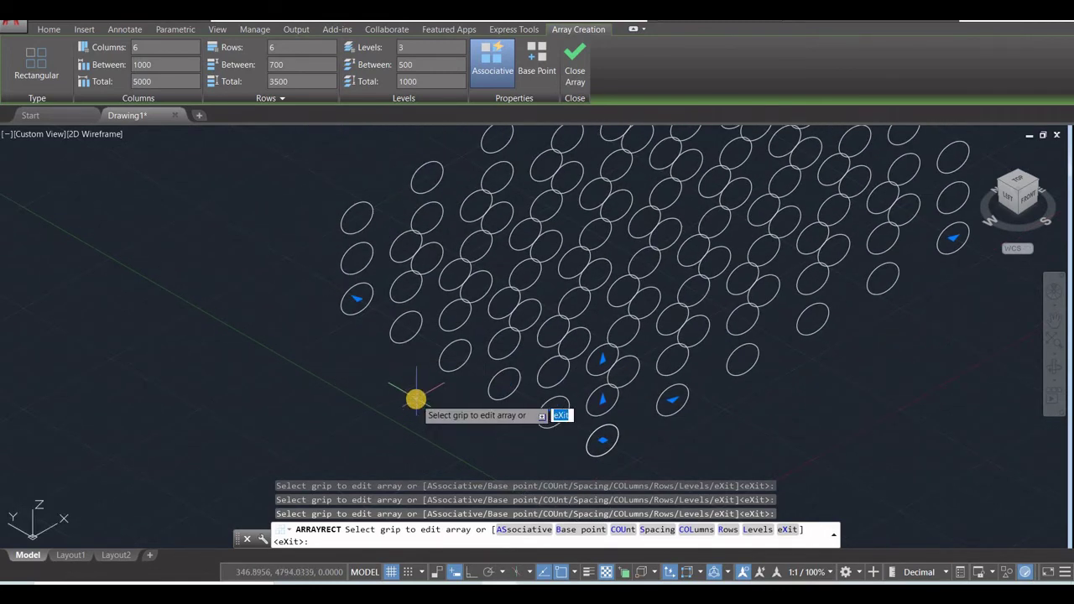
middle_click_drag(427, 318, 344, 406, "shift")
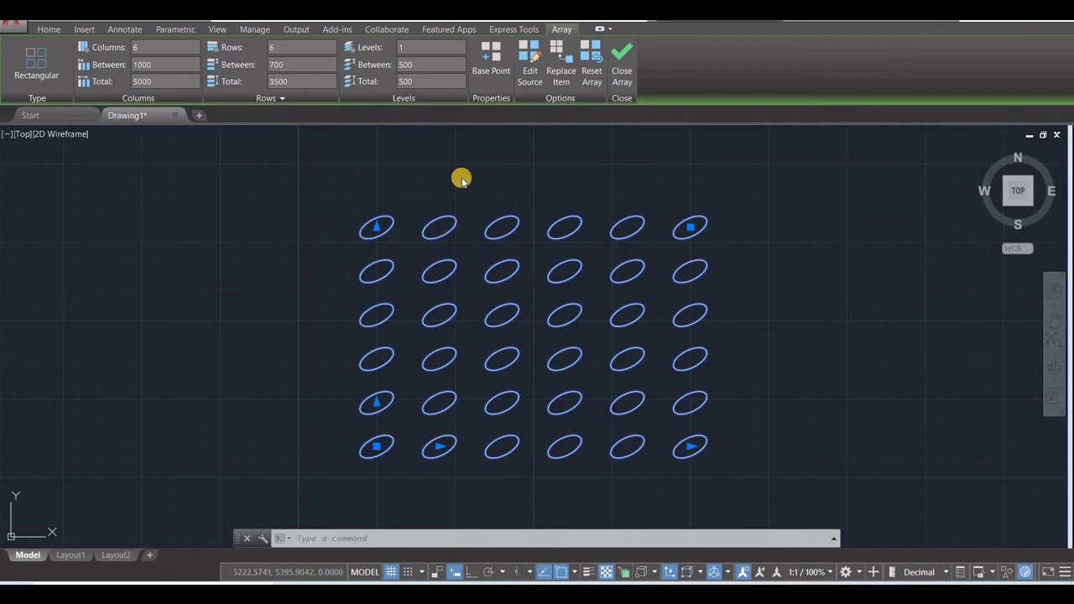
Change the selected ellipse array to 3 levels from the top view.
left_click_drag(425, 48, 361, 48)
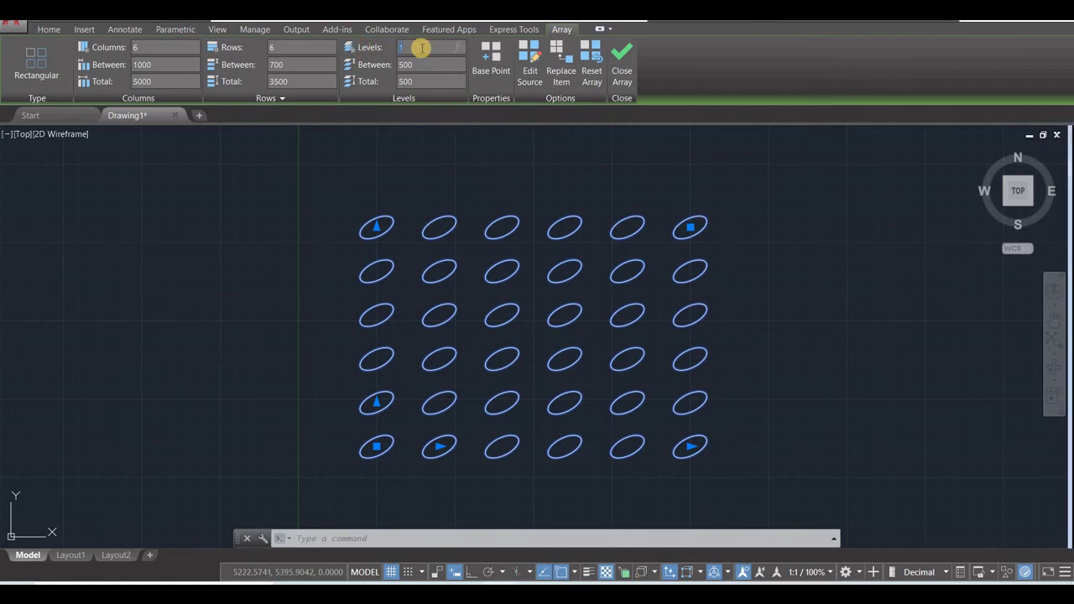
type("3")
left_click(625, 145)
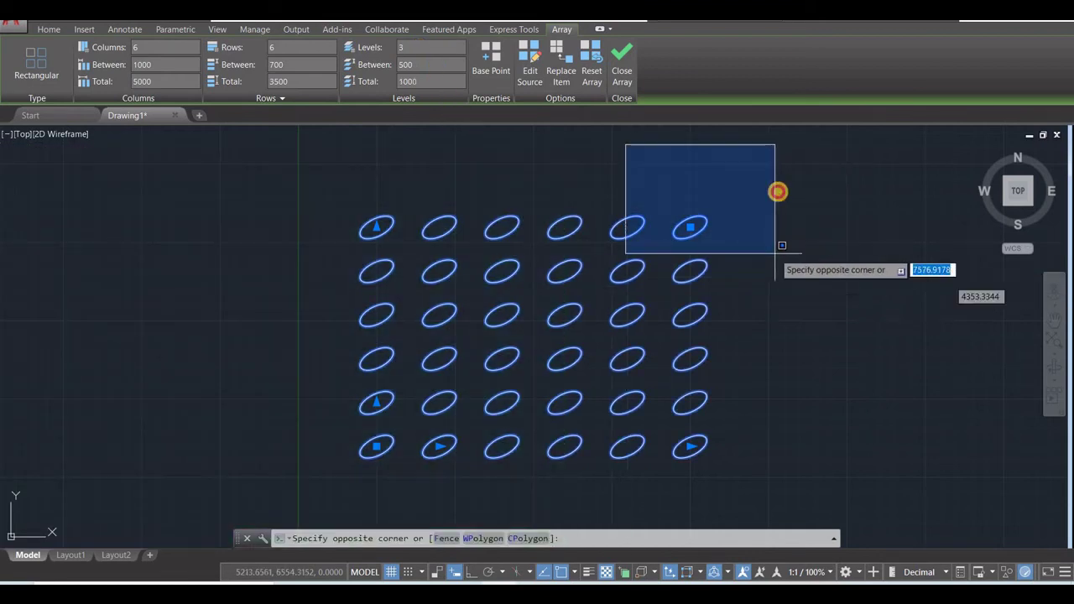
left_click(774, 190)
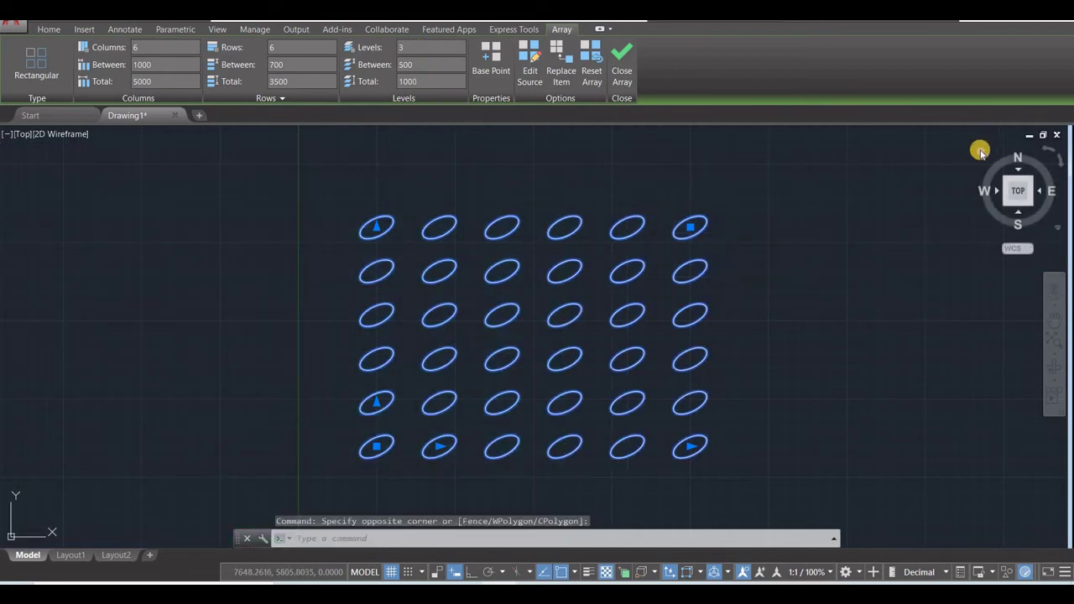
View the three-level ellipse array in the isometric home view and clear its selection.
left_click(980, 151)
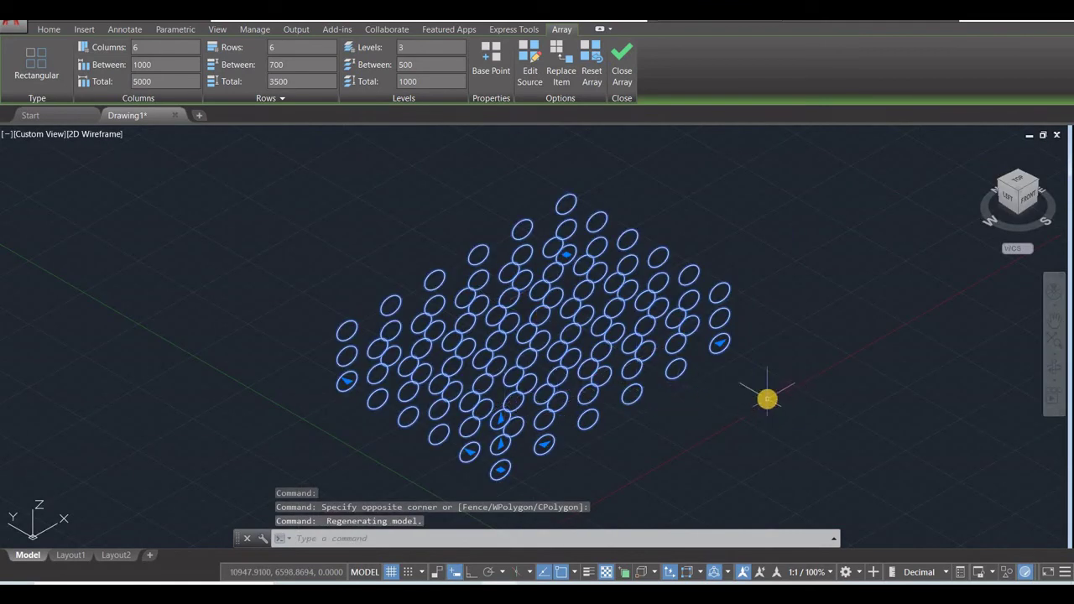
left_click(767, 398)
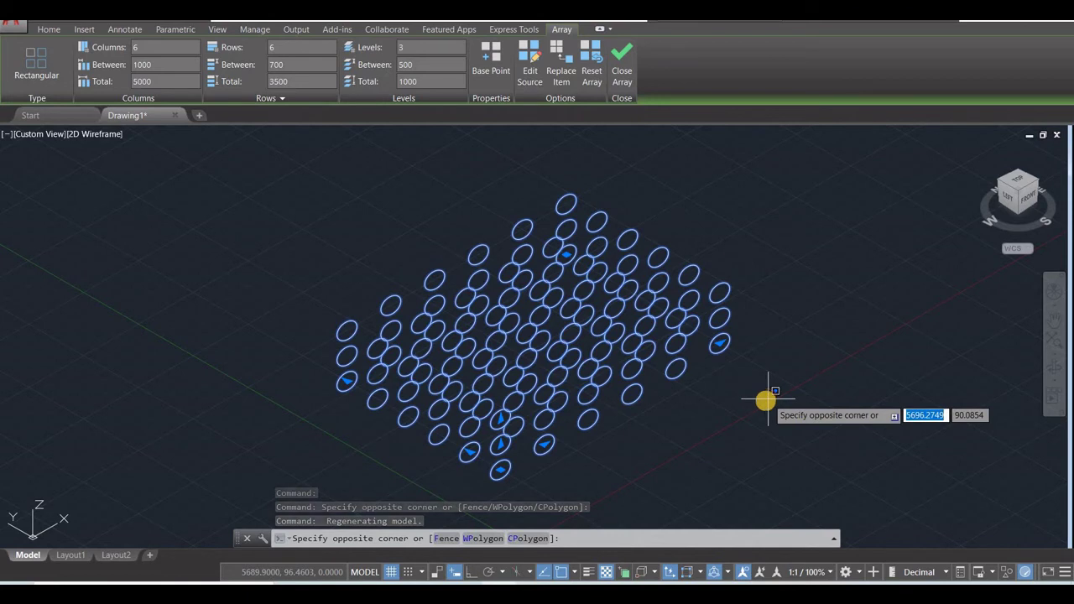
key("Escape")
key("Escape")
key("Escape")
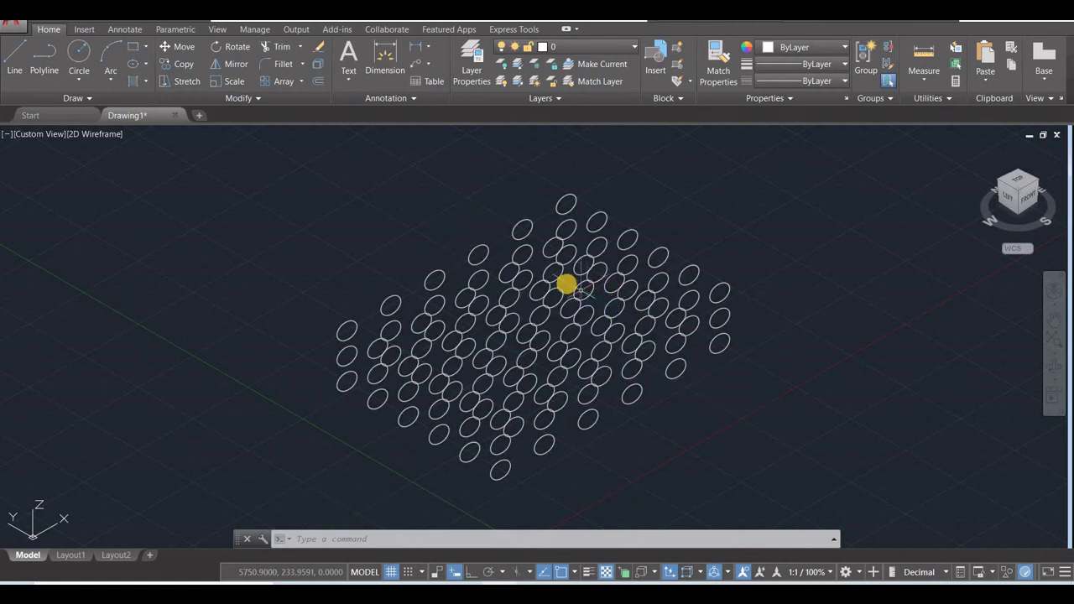
key("Escape")
Undo the view change to return to the top view and erase the whole ellipse array.
key("ctrl+z")
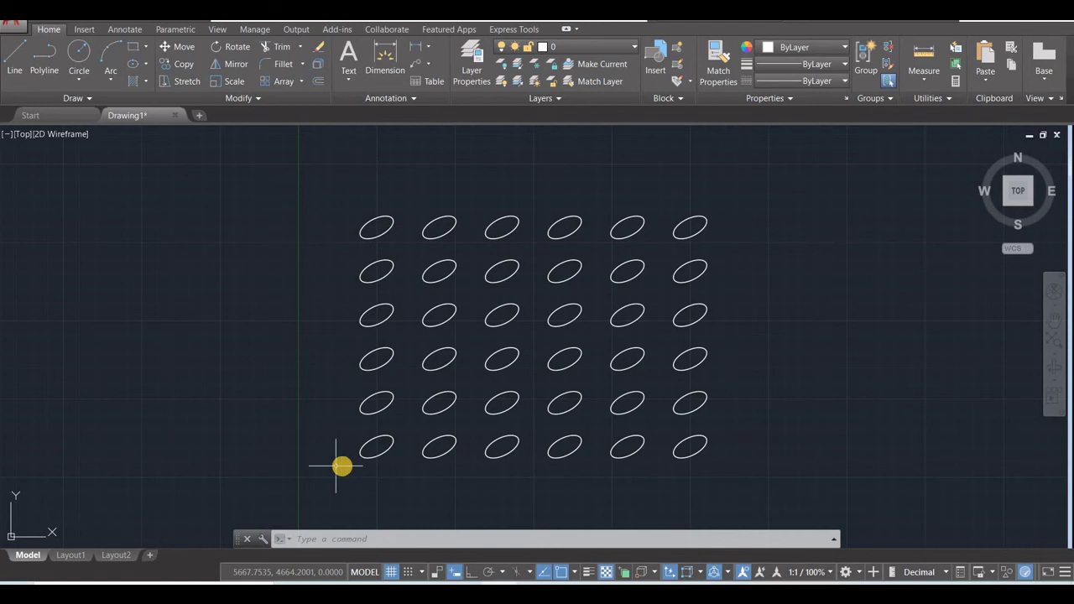
scroll(425, 443, "down", 2)
scroll(424, 444, "up", 2)
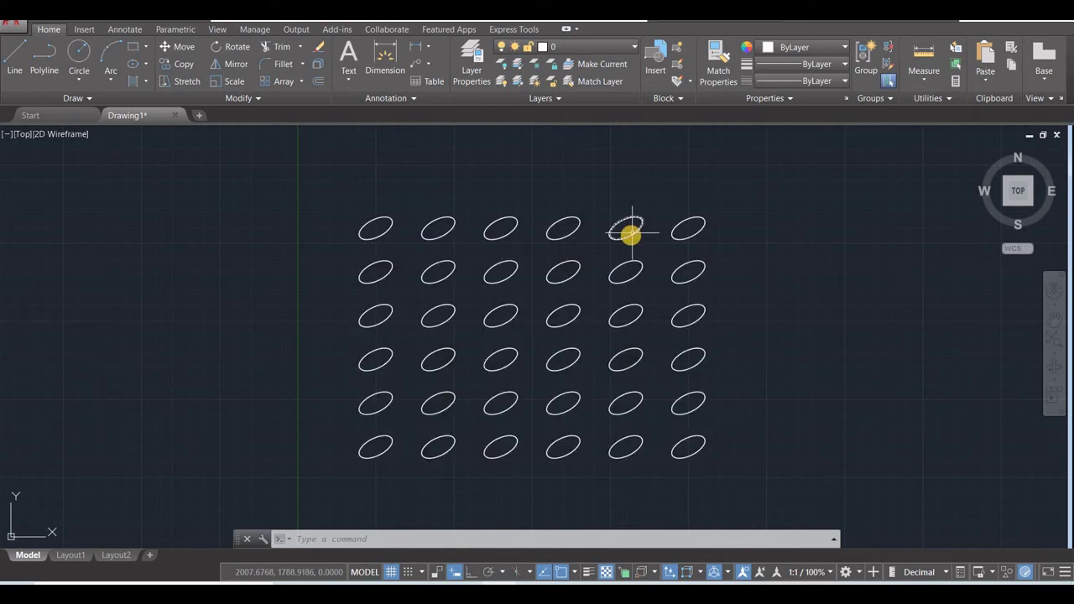
key("ctrl+a")
key("Delete")
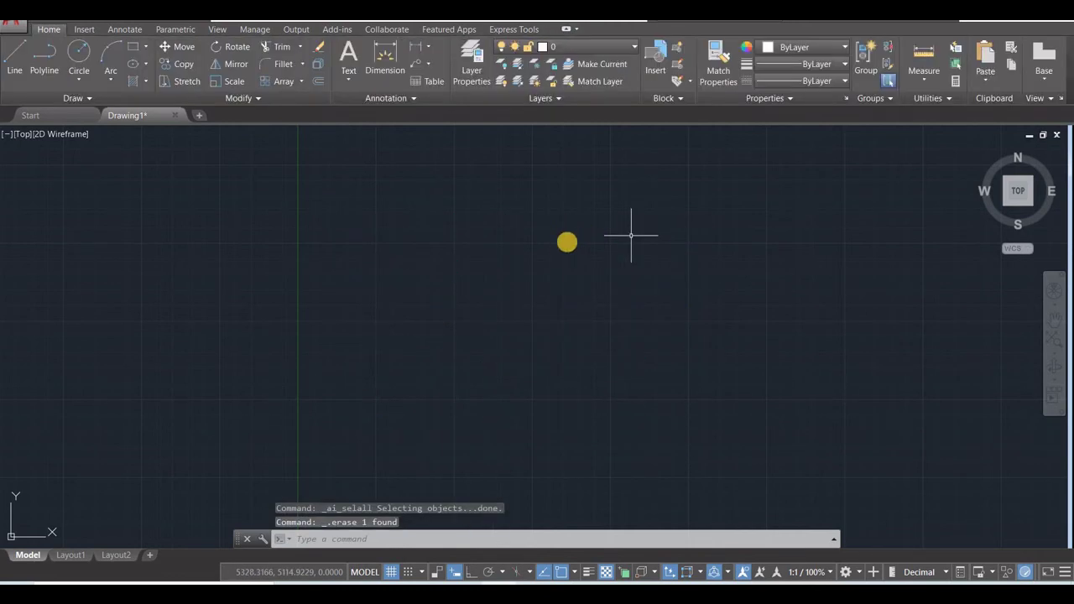
Draw a large circle with a radius of about 2877 in the middle of the empty drawing.
left_click(80, 52)
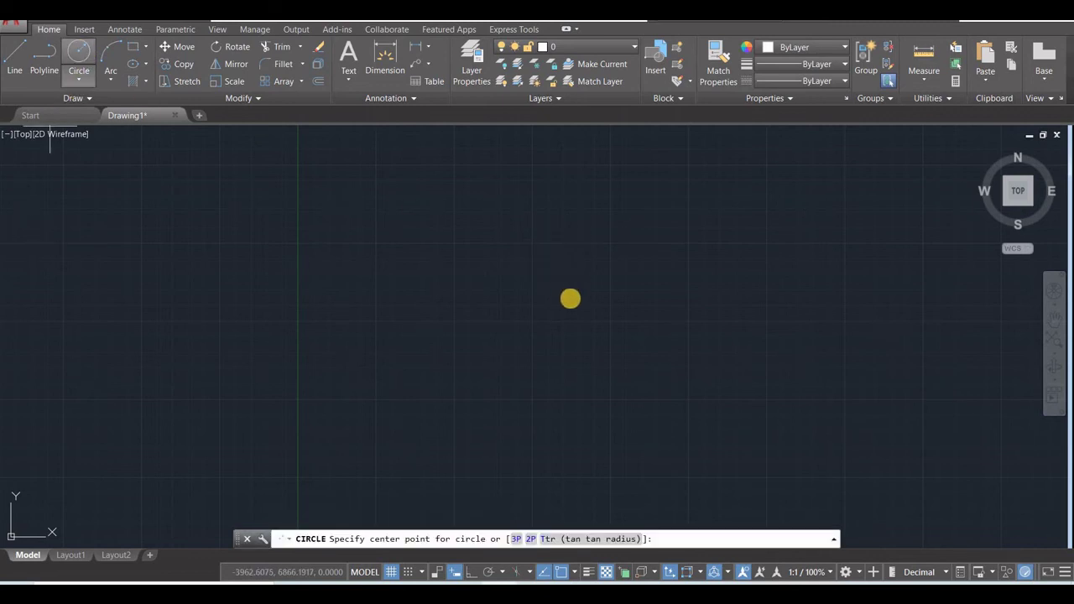
left_click(553, 370)
left_click(588, 192)
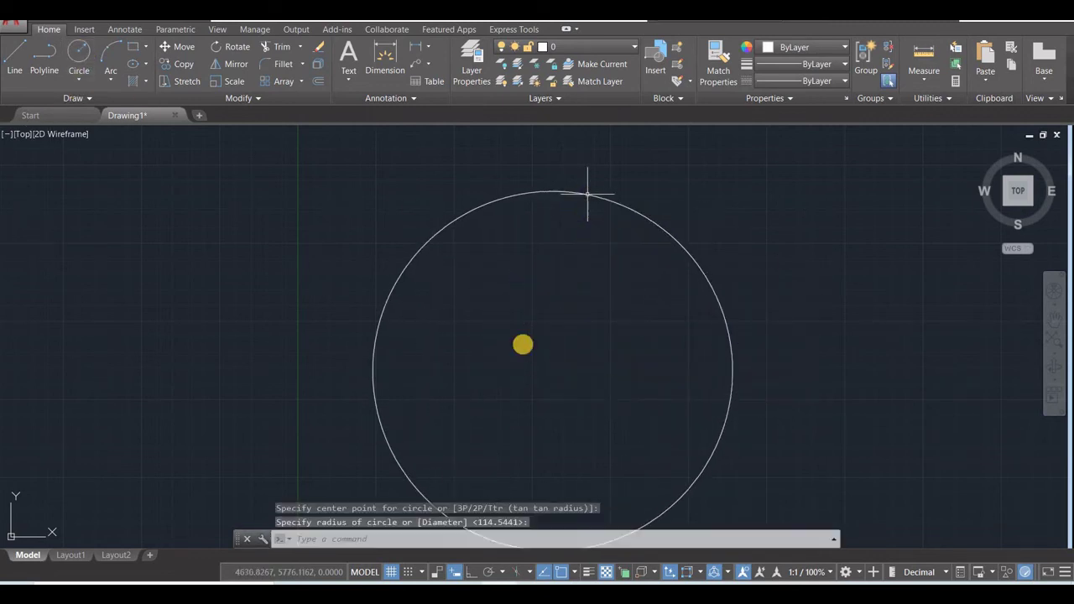
Draw a small circle centred on the top quadrant point of the large circle.
scroll(523, 343, "down", 2)
left_click(80, 52)
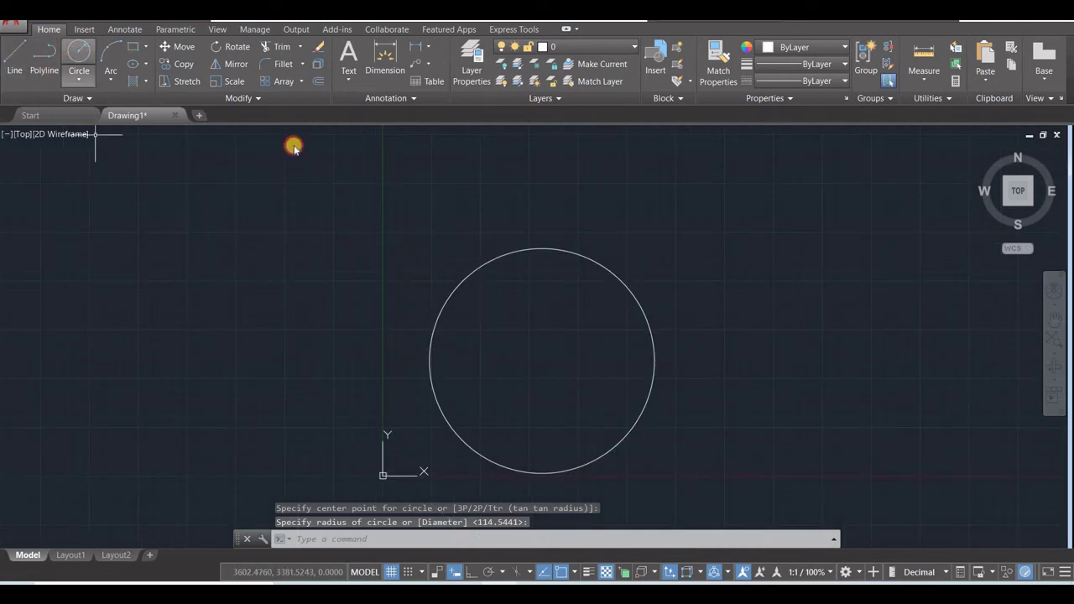
left_click(542, 248)
left_click(546, 227)
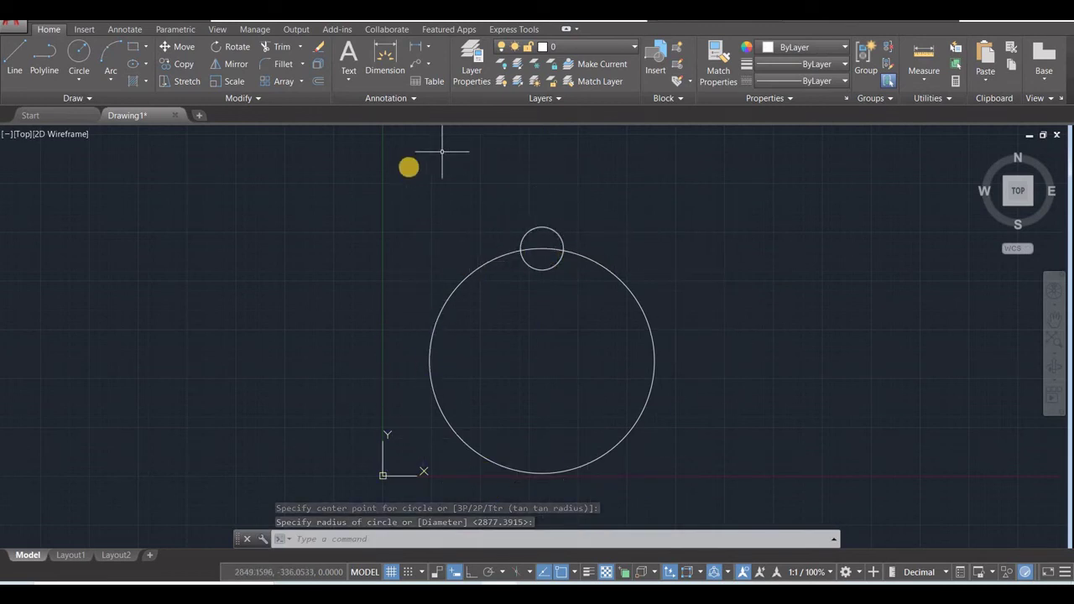
Create a polar array of the small circle around the large circle's centre.
left_click(300, 81)
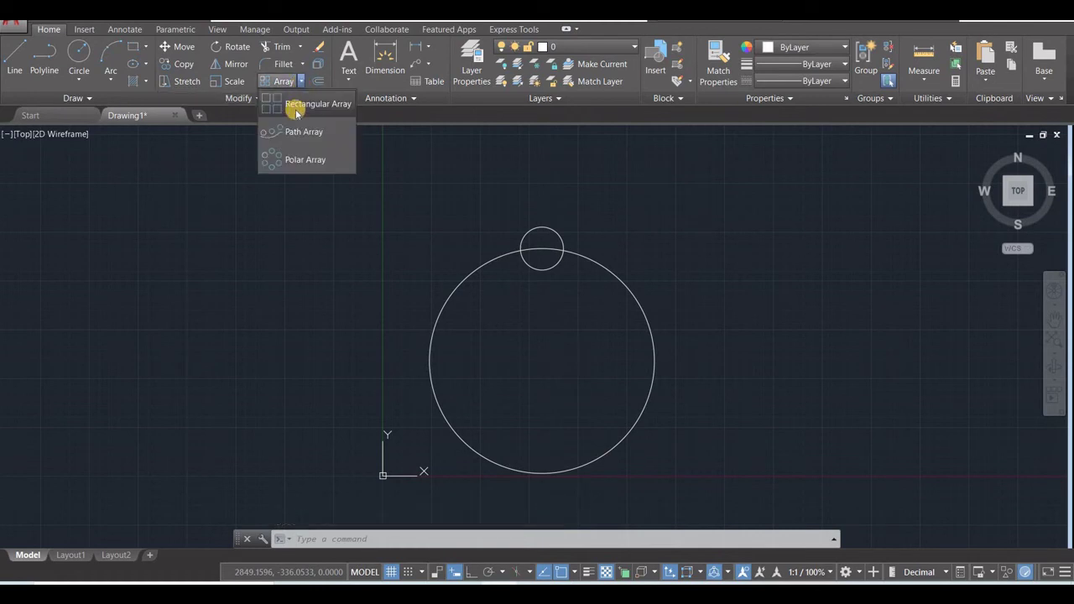
left_click(299, 160)
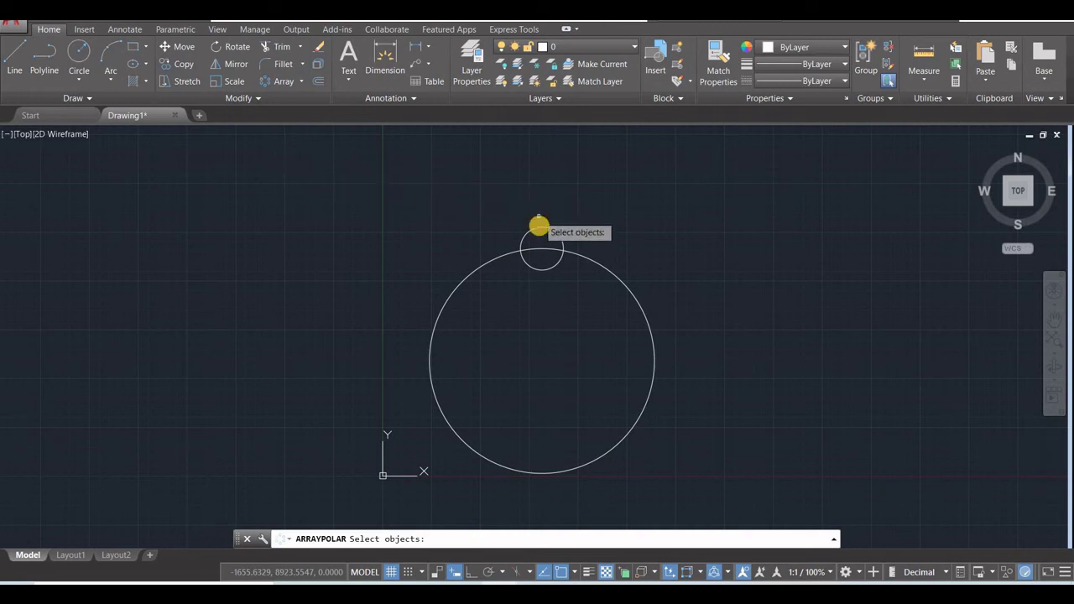
left_click(539, 226)
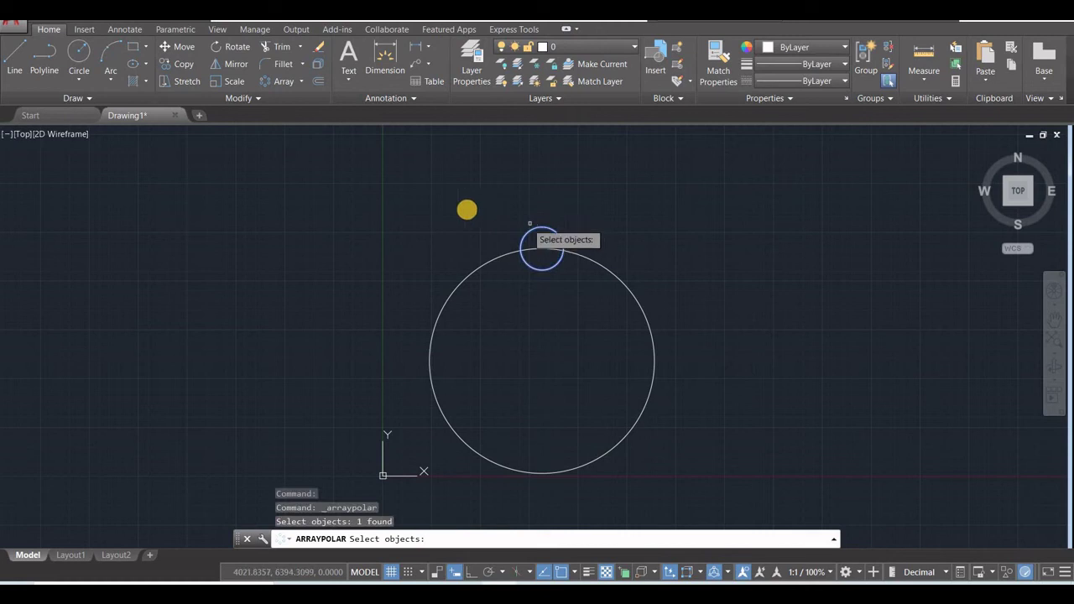
key("Return")
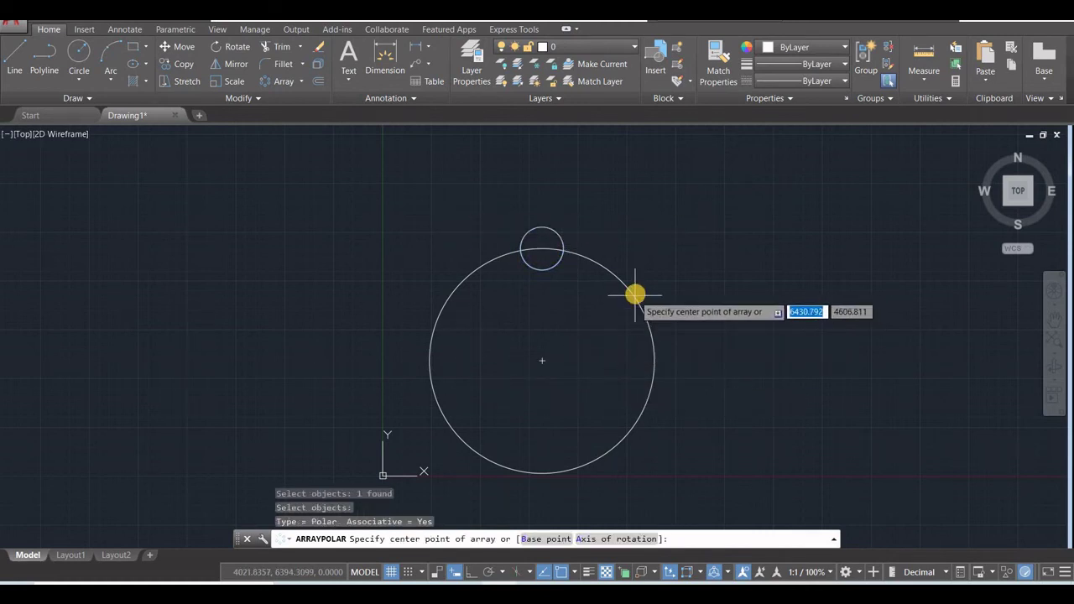
left_click(539, 360)
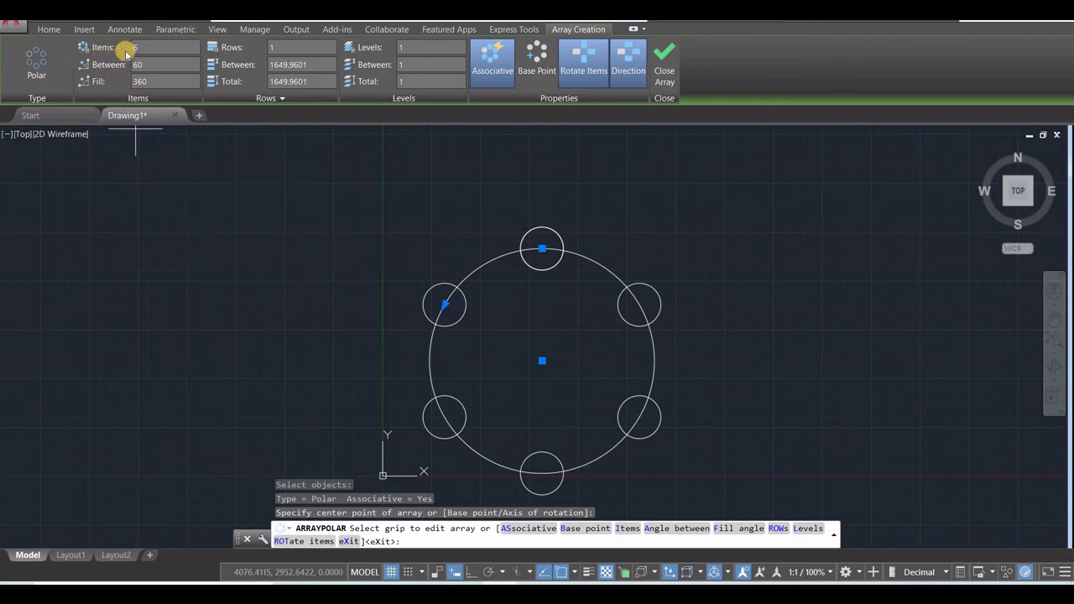
Set the polar array to 8 items with an angle of 30 degrees between them.
left_click(161, 48)
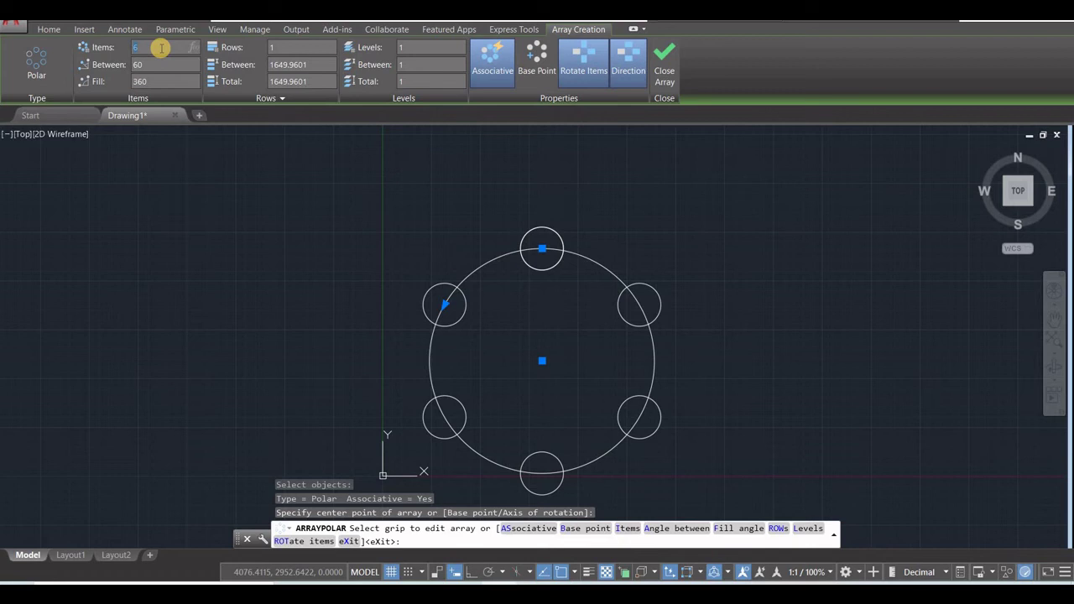
key("Return")
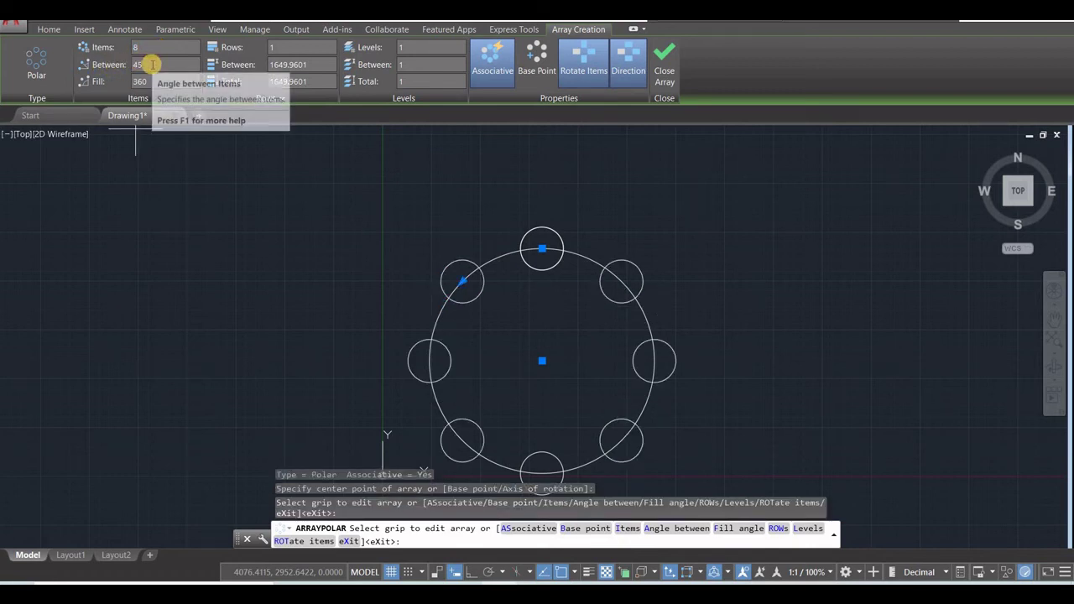
left_click(127, 66)
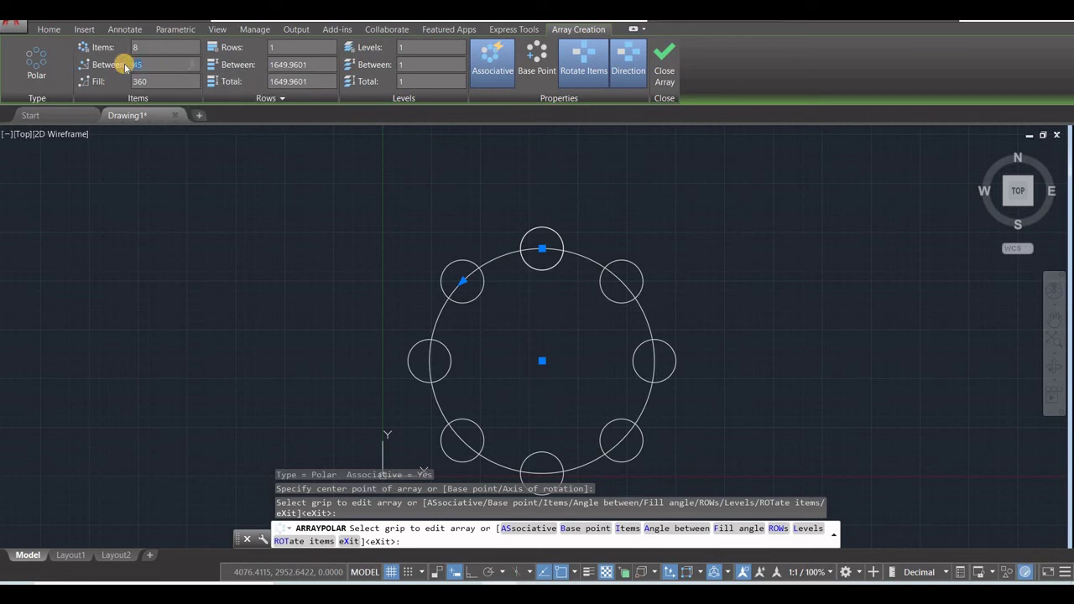
type("30")
key("Return")
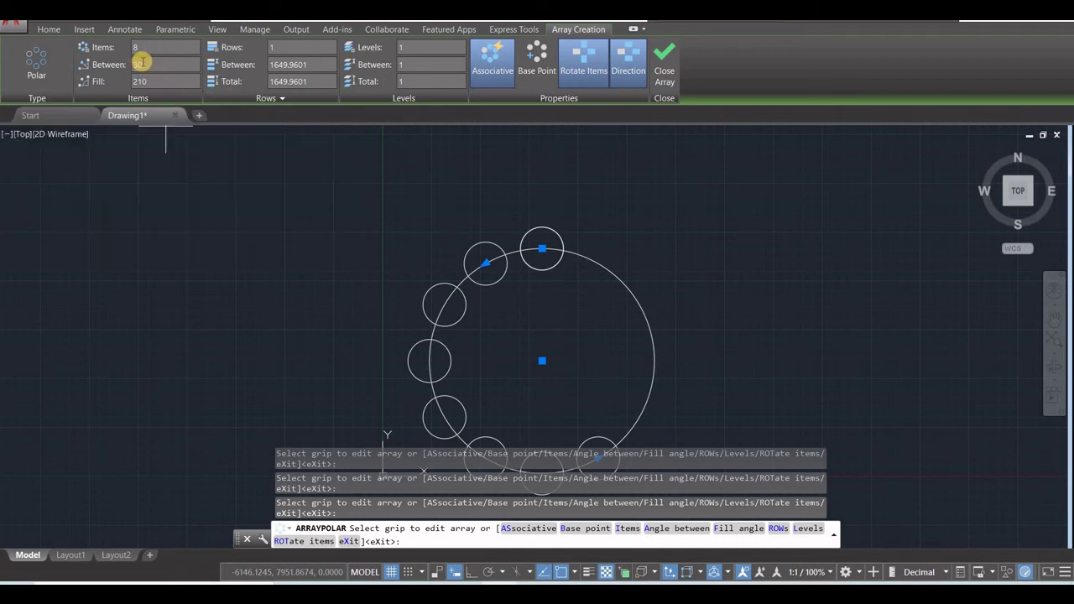
left_click(141, 64)
left_click(121, 84)
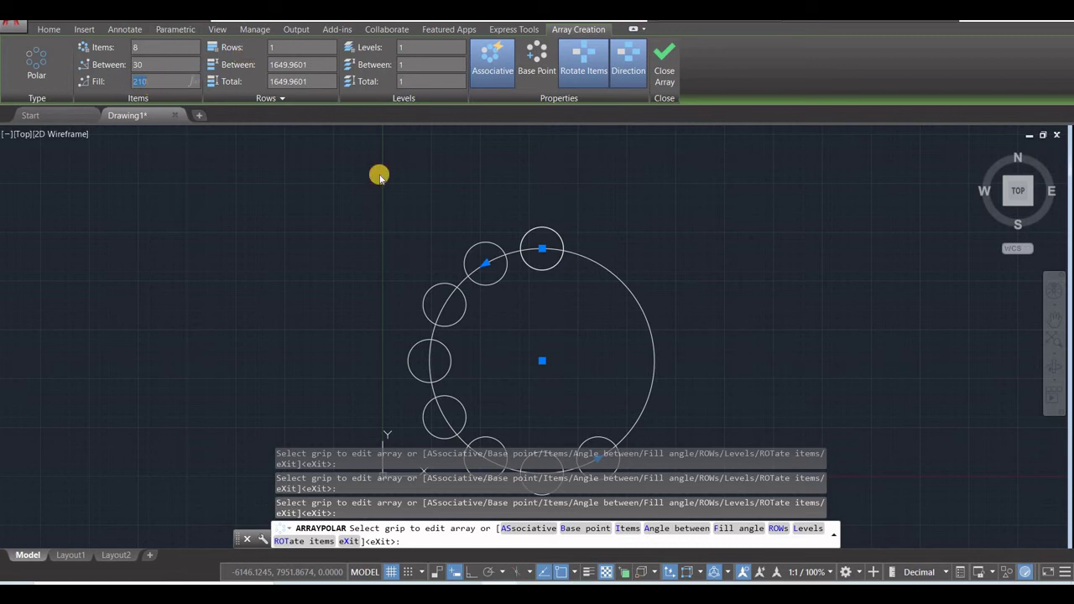
Try 2 rows in the polar array and set it back to 1 row.
left_click(299, 43)
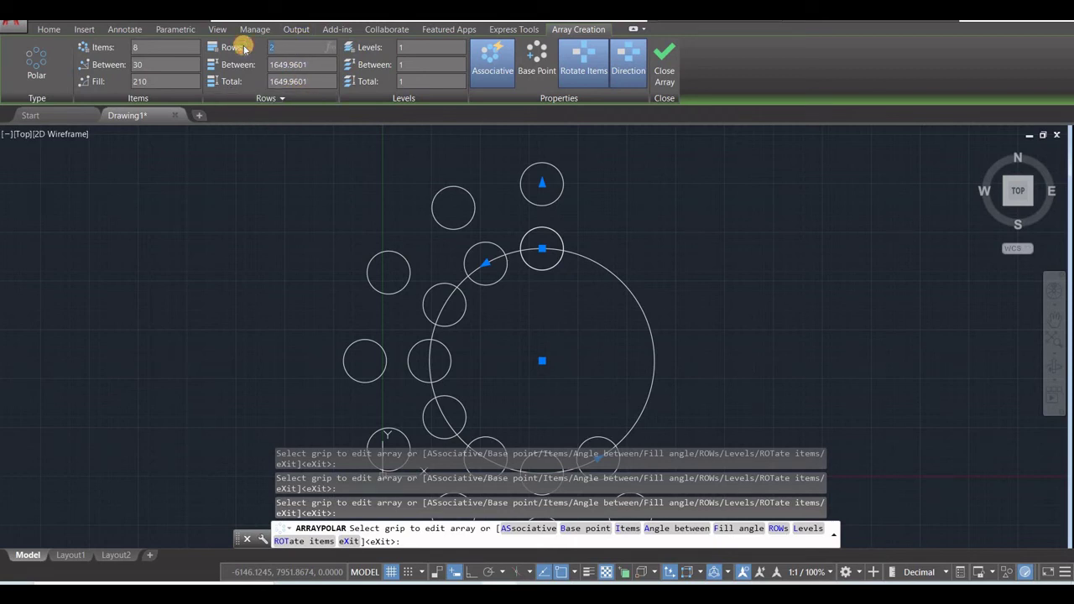
key("Return")
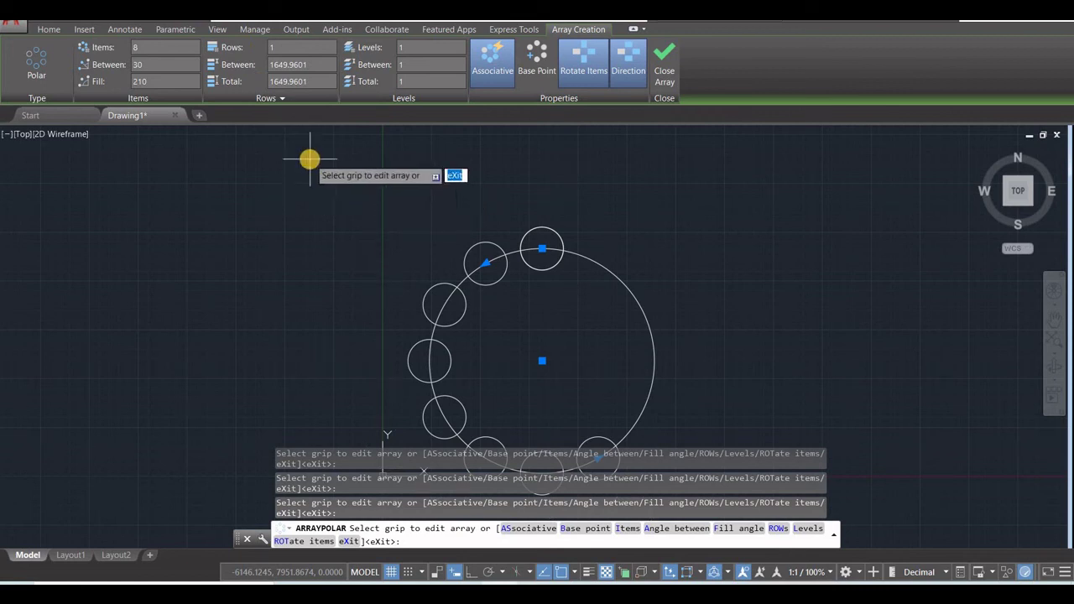
Give the polar array 3 levels with a spacing of 100 between them.
left_click(406, 47)
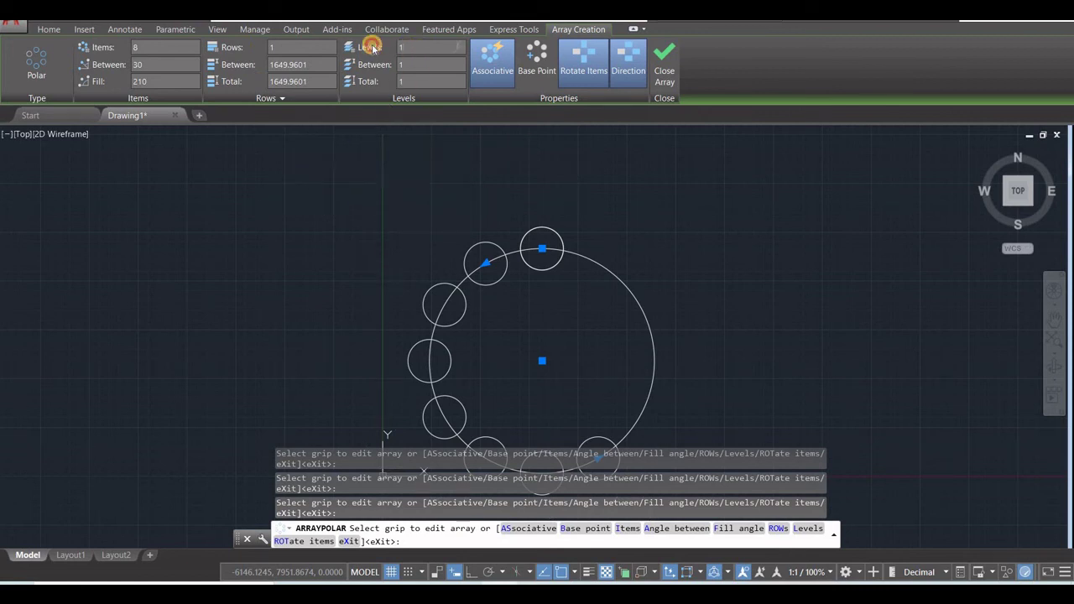
key("Return")
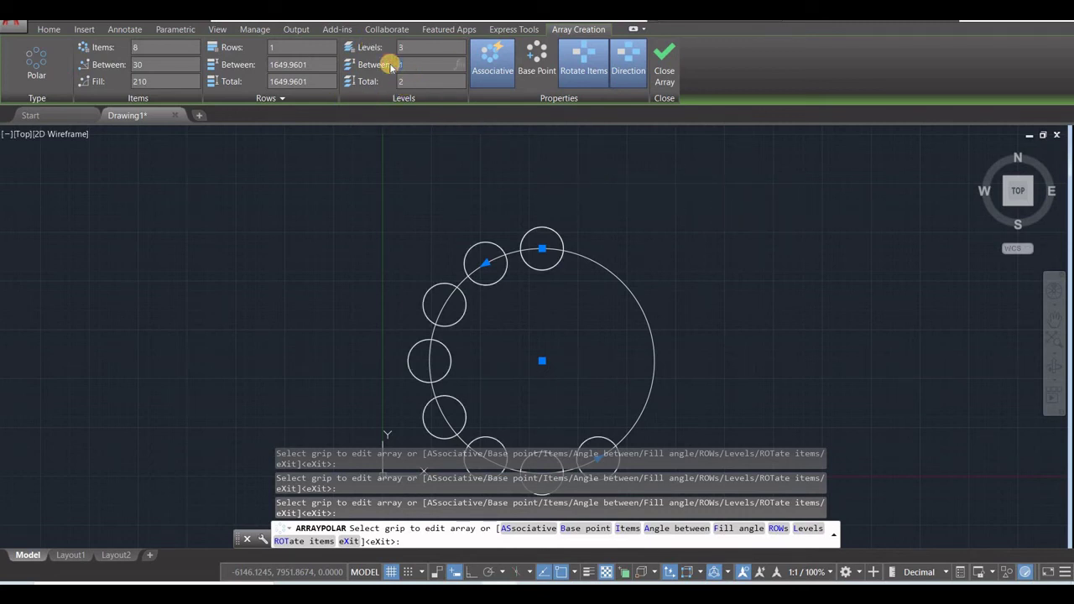
key("Return")
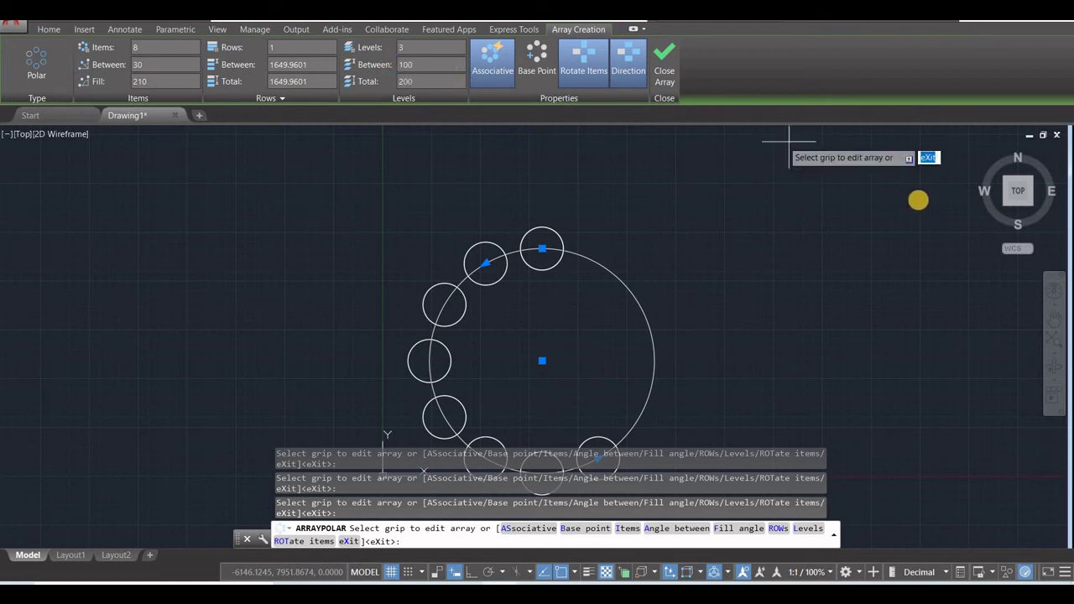
Show the polar array in the isometric home view and finish creating it as an associative array.
left_click(976, 156)
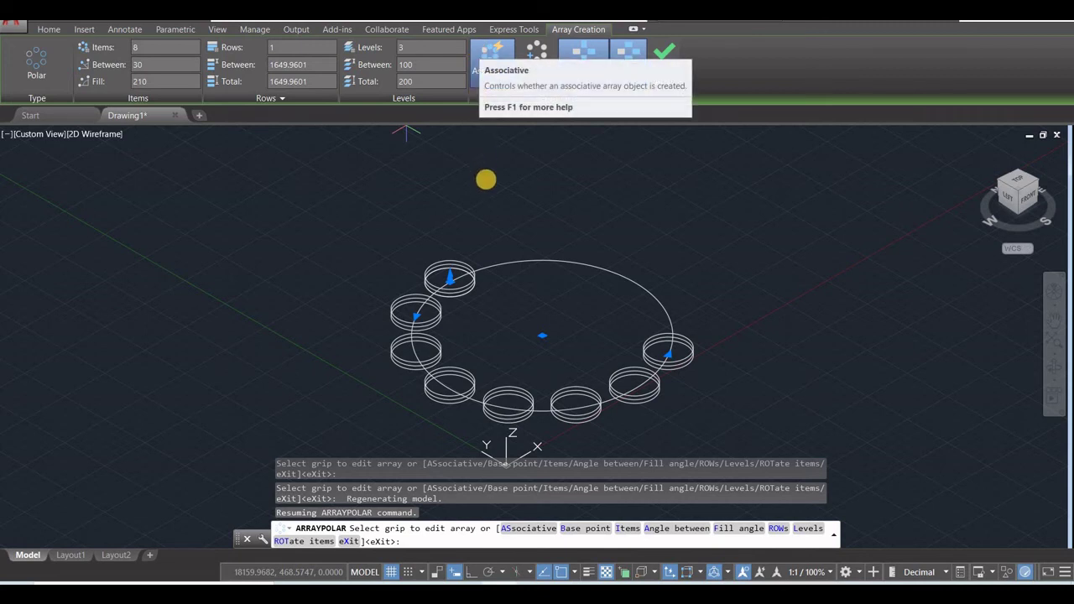
left_click(503, 52)
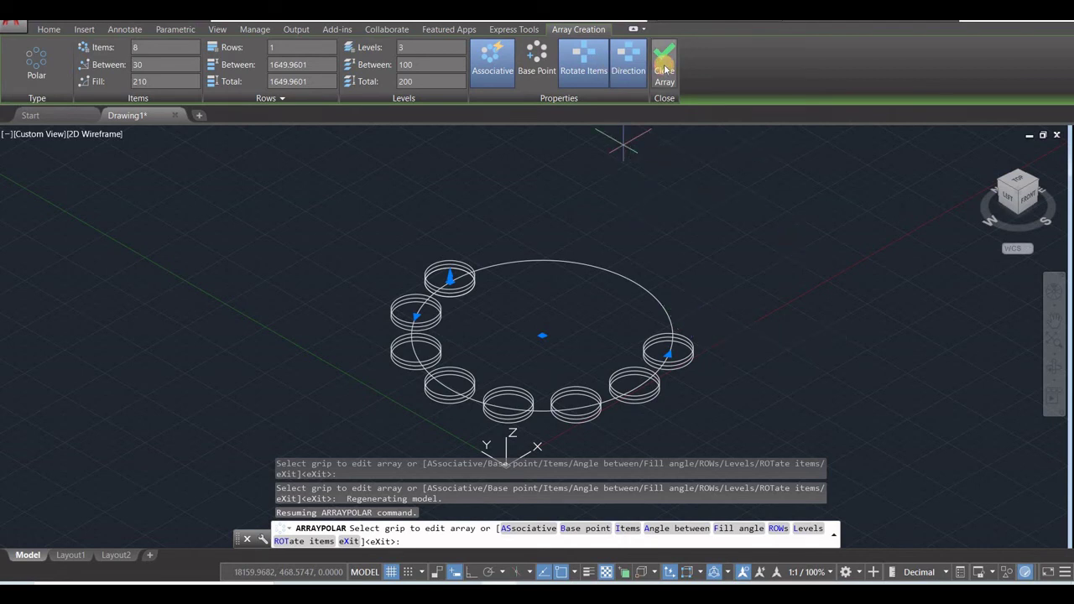
left_click(664, 71)
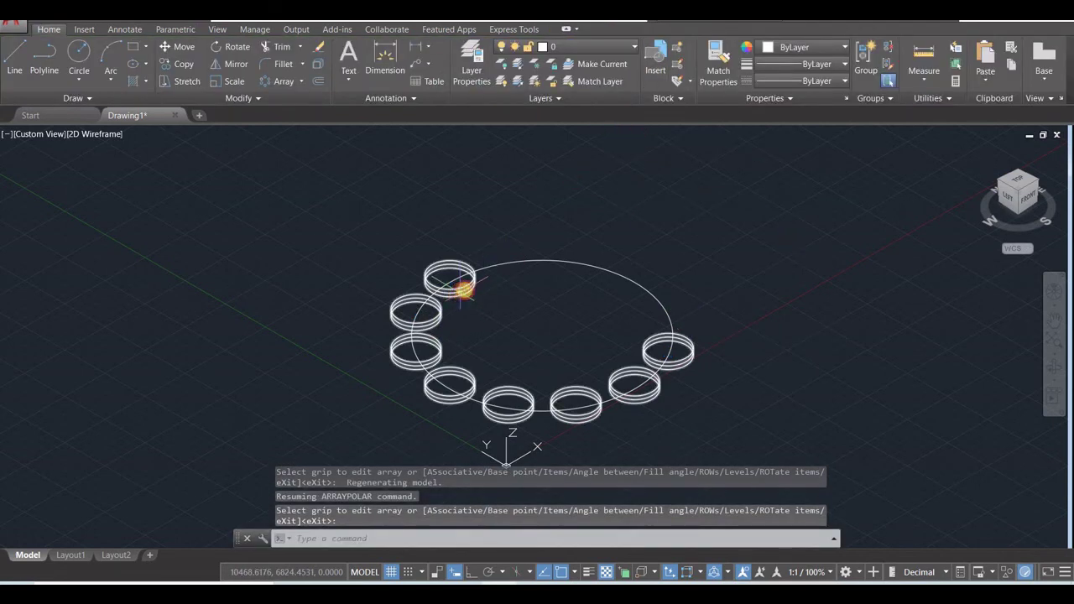
Select the polar array and try reversing its direction and turning off item rotation, restoring each option.
left_click(463, 289)
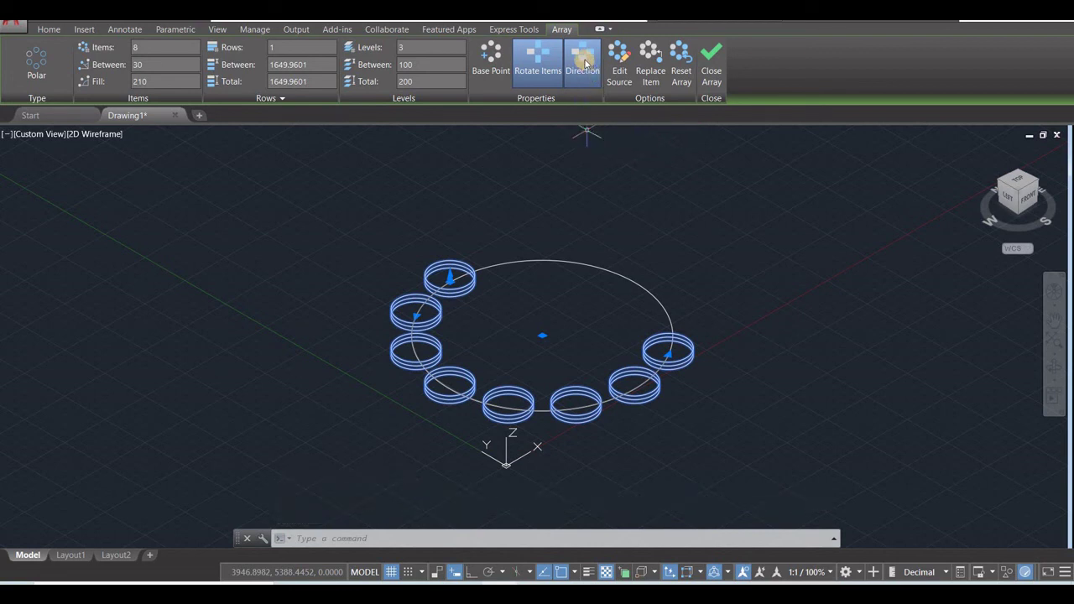
left_click(585, 62)
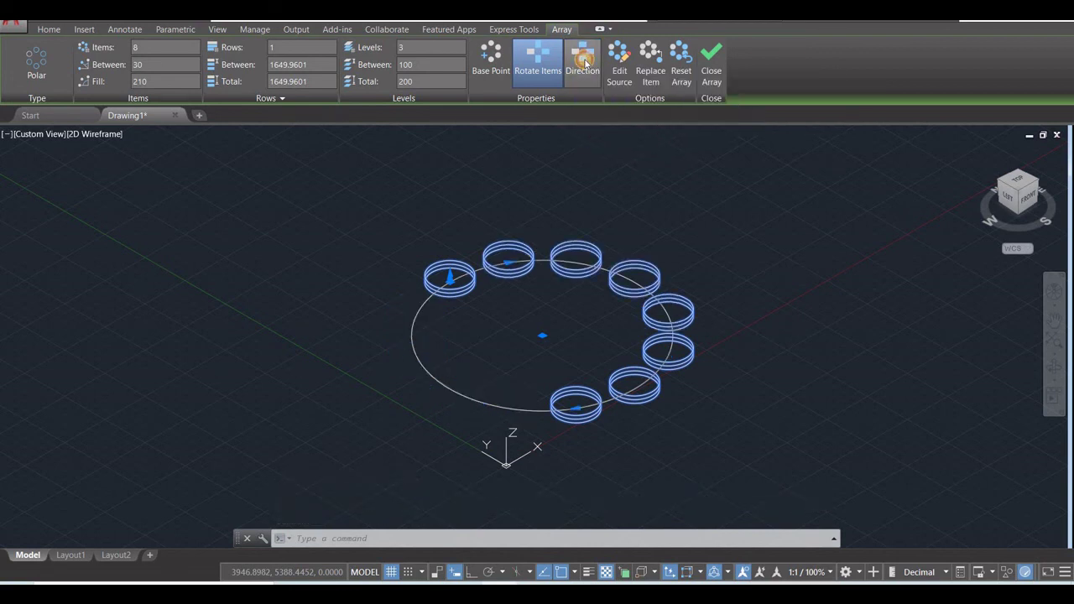
left_click(585, 63)
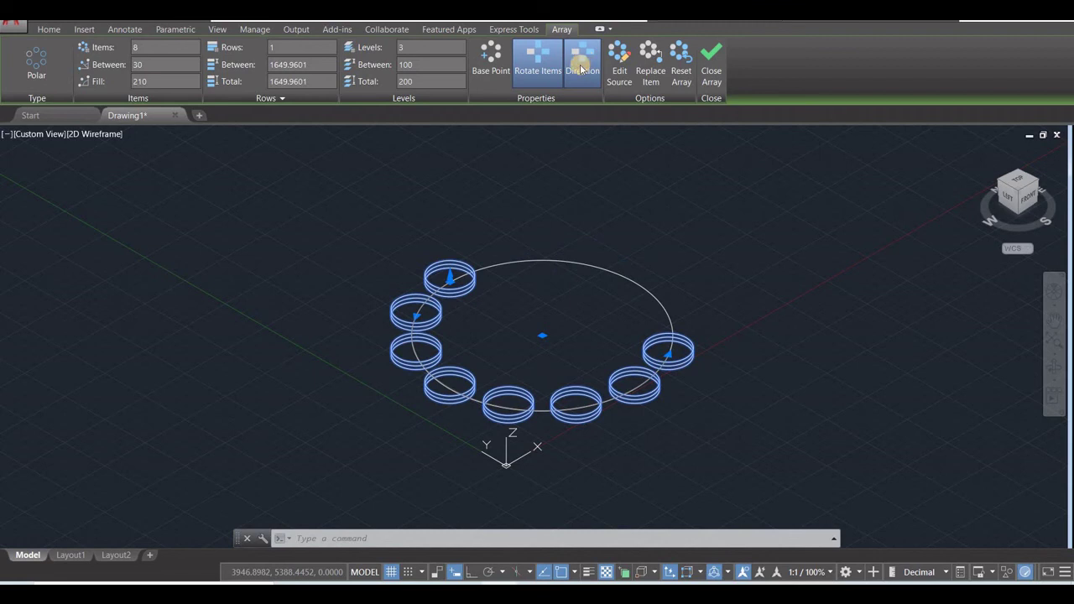
left_click(541, 65)
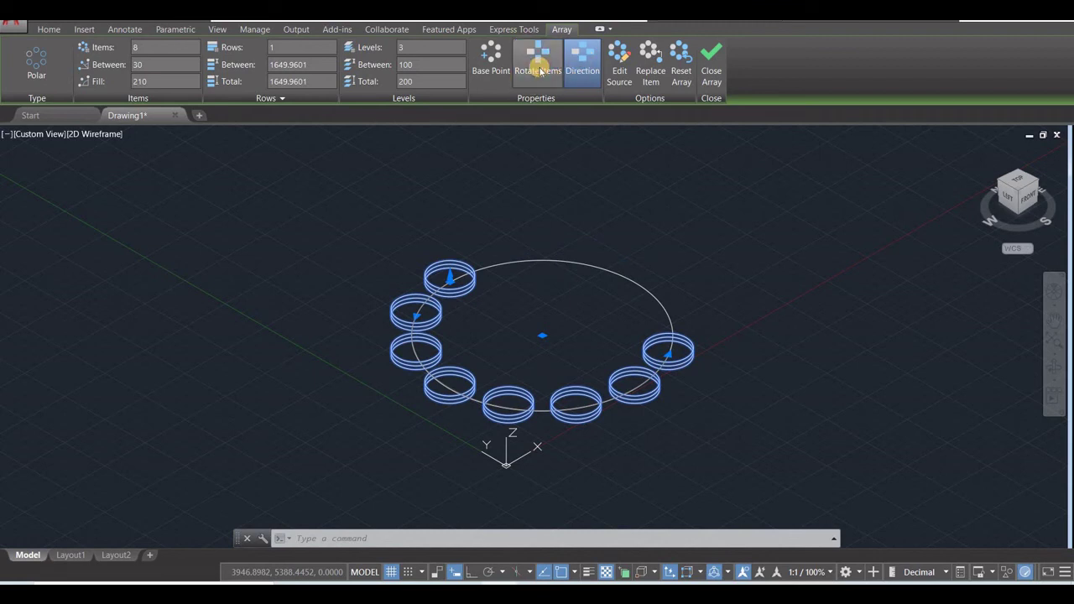
left_click(538, 72)
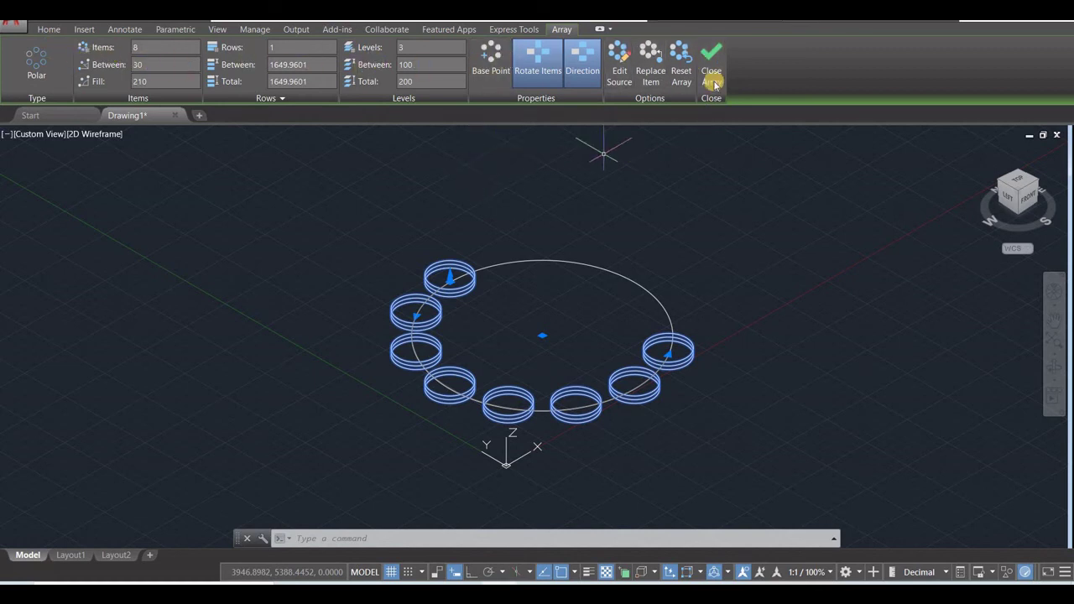
Finish editing the polar array and return to the top view.
left_click(711, 74)
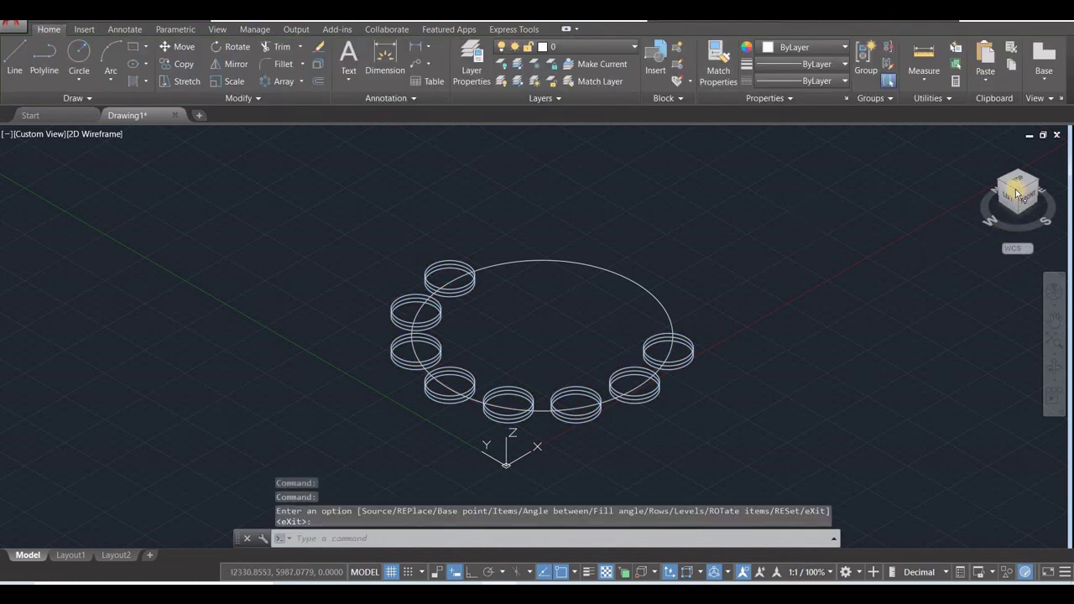
left_click(1017, 184)
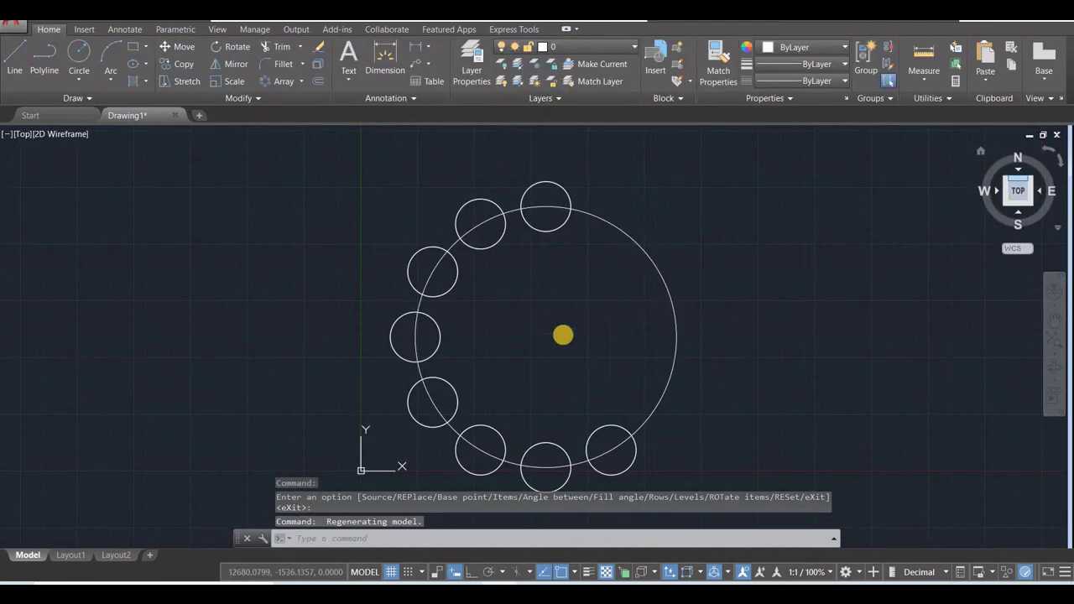
Draw a wavy spline through seven points beside the polar array, rising and dipping twice before curving back below.
scroll(491, 352, "down", 2)
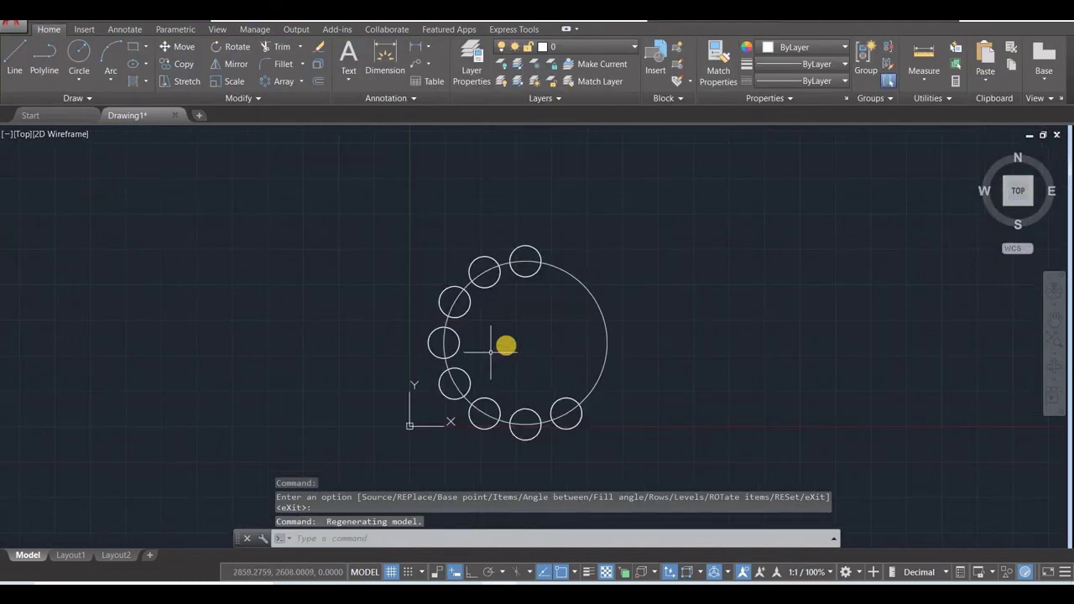
middle_click_drag(507, 344, 333, 317)
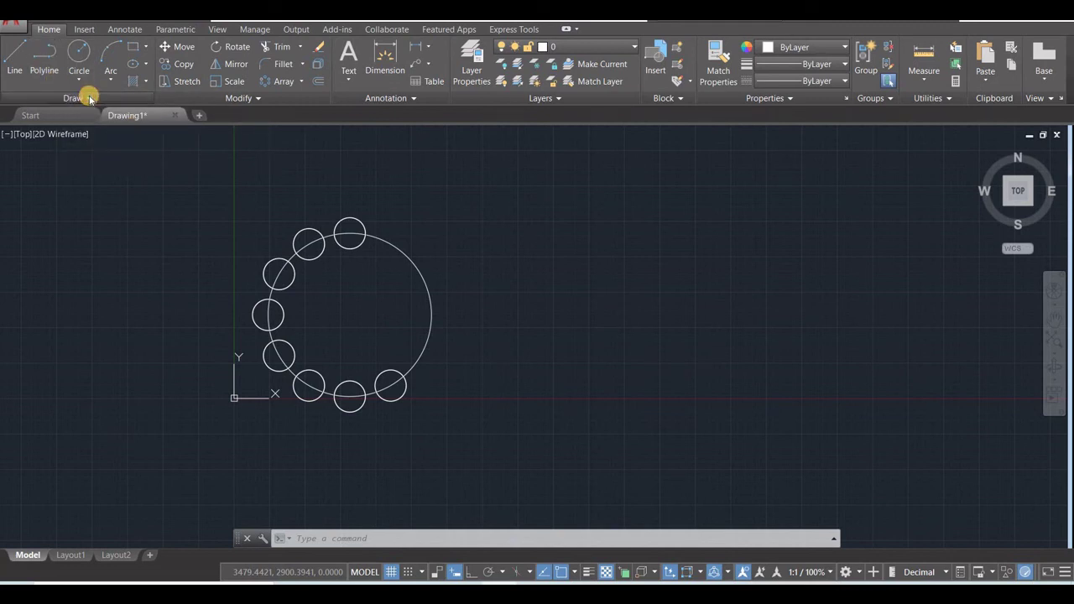
left_click(72, 100)
left_click(16, 118)
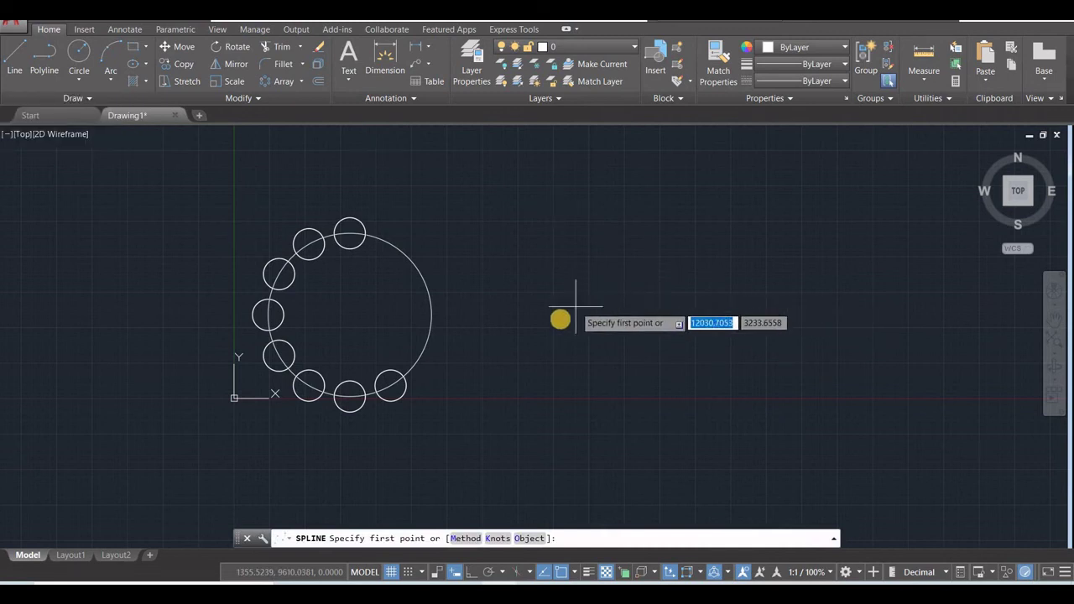
left_click(561, 319)
left_click(629, 230)
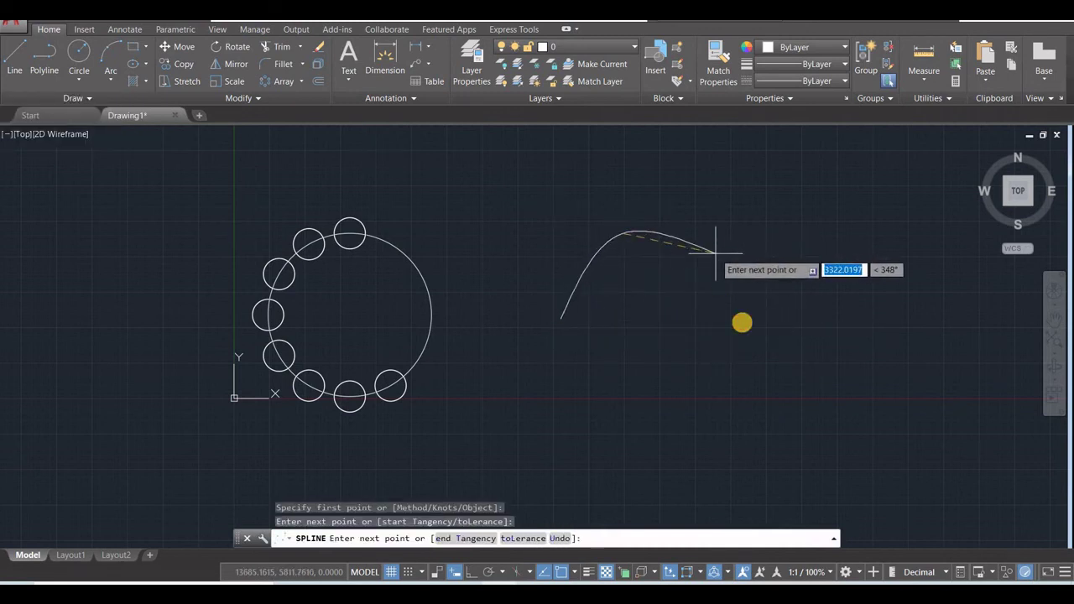
left_click(716, 254)
left_click(752, 330)
left_click(802, 297)
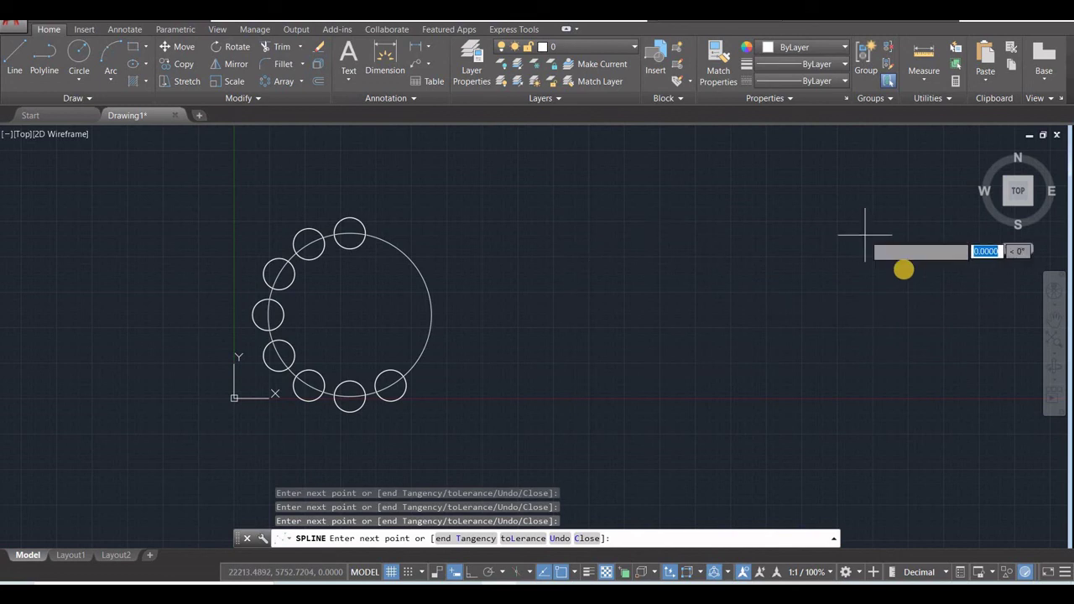
left_click(918, 282)
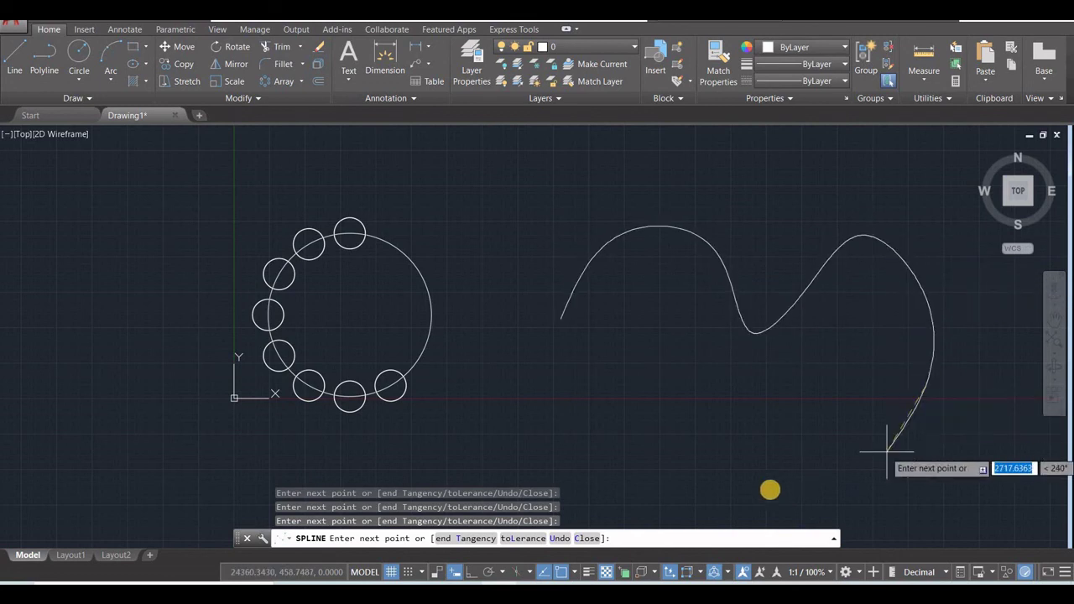
left_click(769, 489)
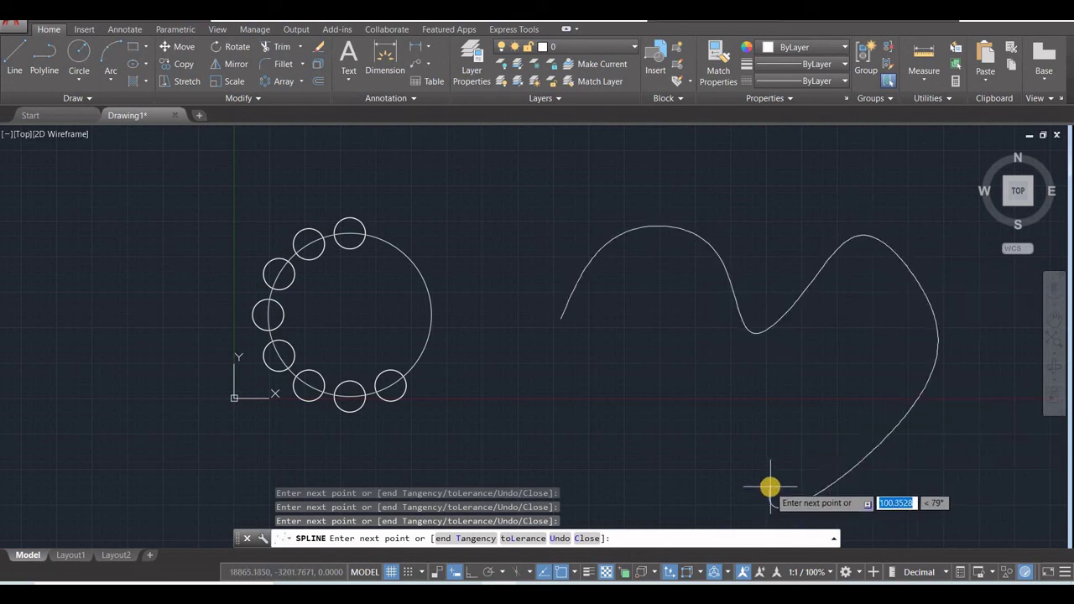
key("Return")
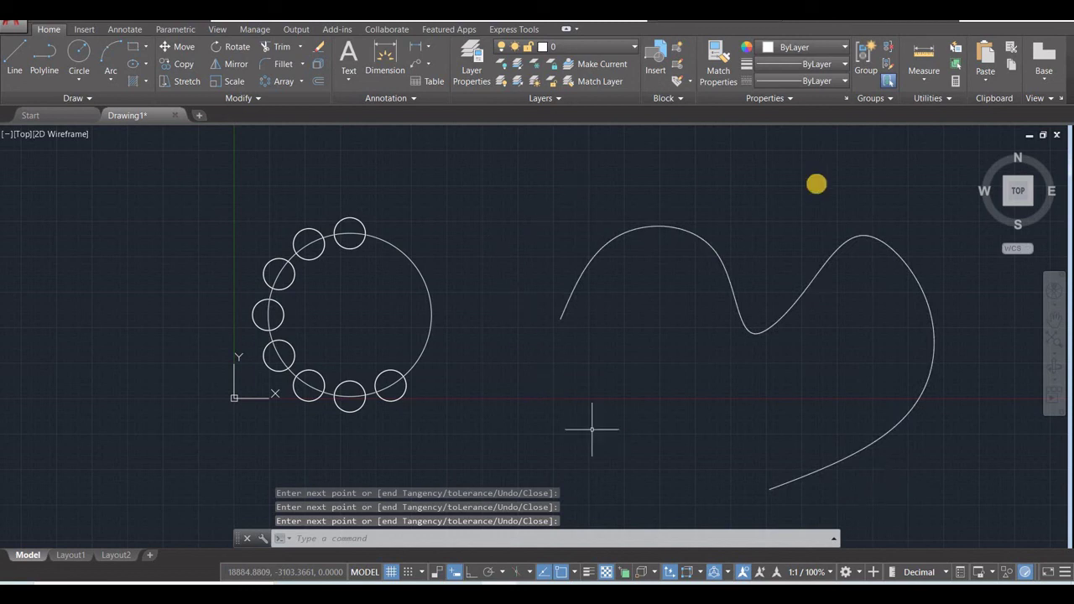
Draw a small circle centred on the starting endpoint of the spline.
left_click(78, 55)
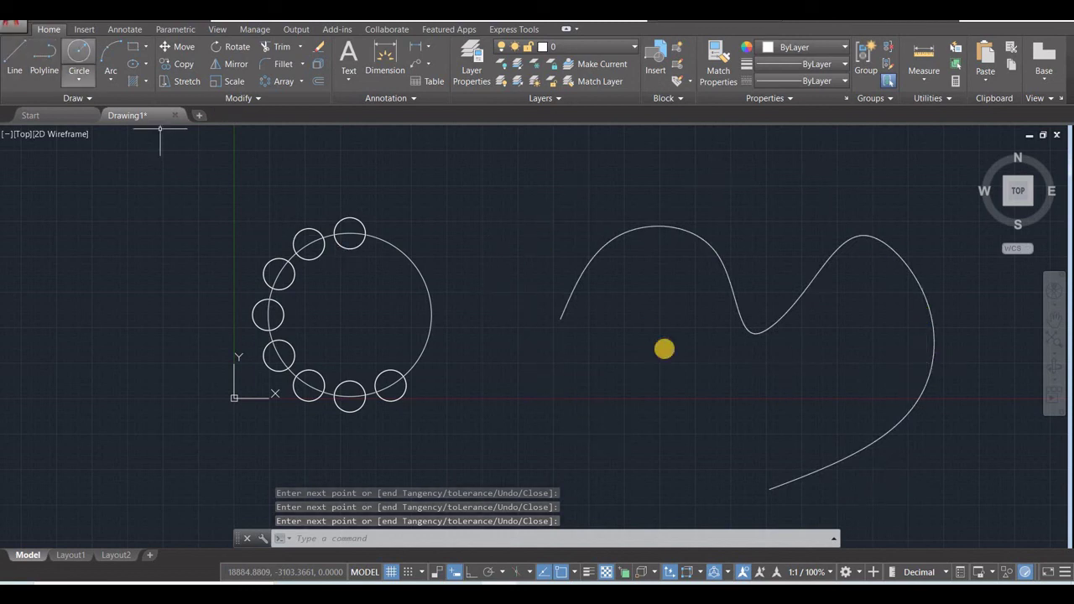
left_click(562, 318)
left_click(553, 305)
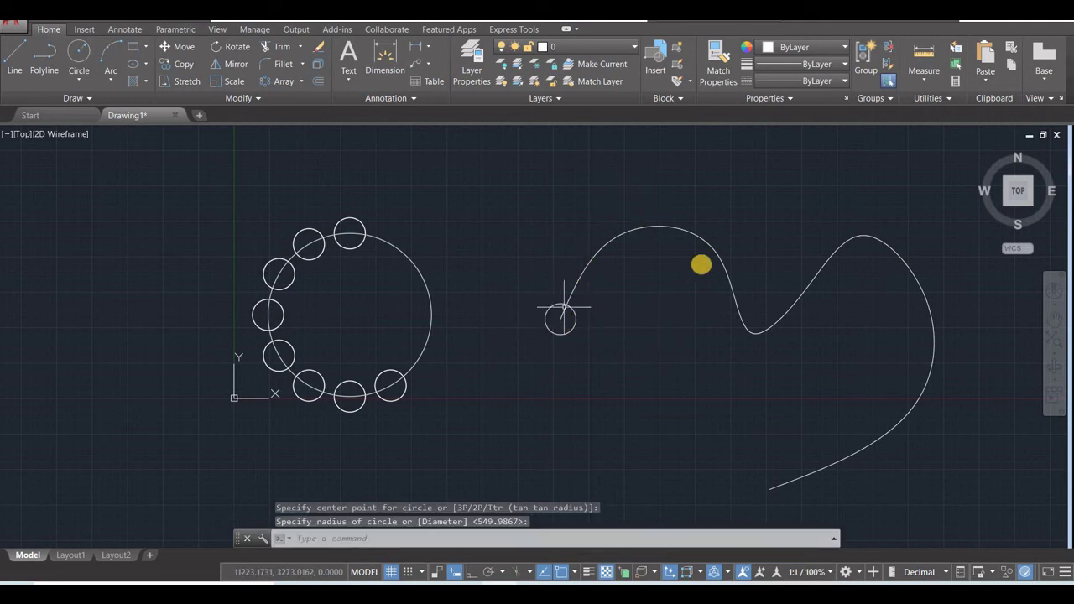
Create an associative path array of the small circle along the spline, keeping the default item spacing.
left_click(300, 81)
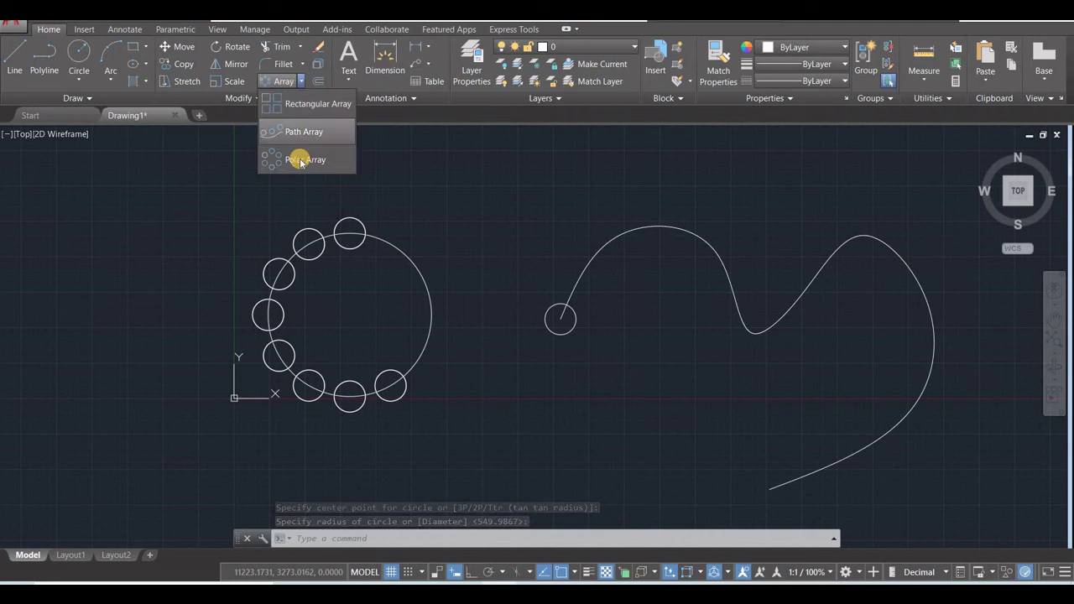
left_click(295, 135)
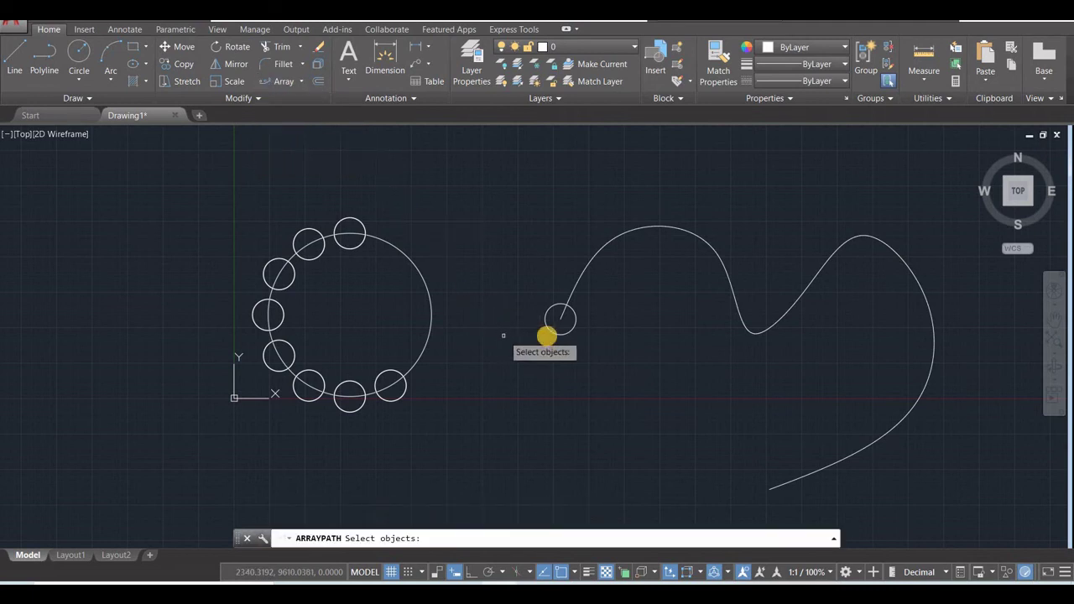
left_click(550, 330)
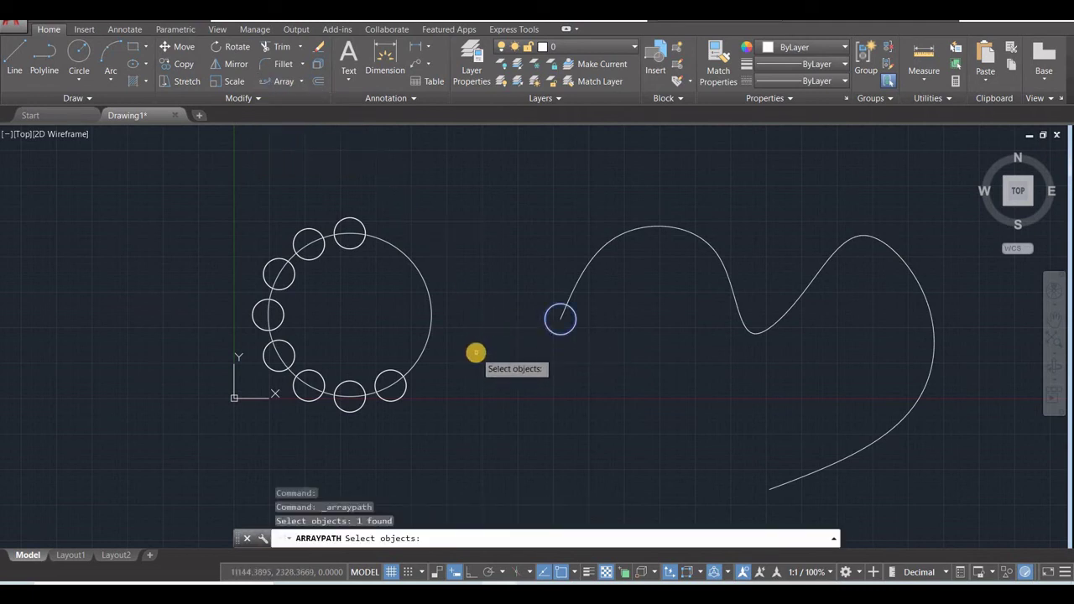
key("Return")
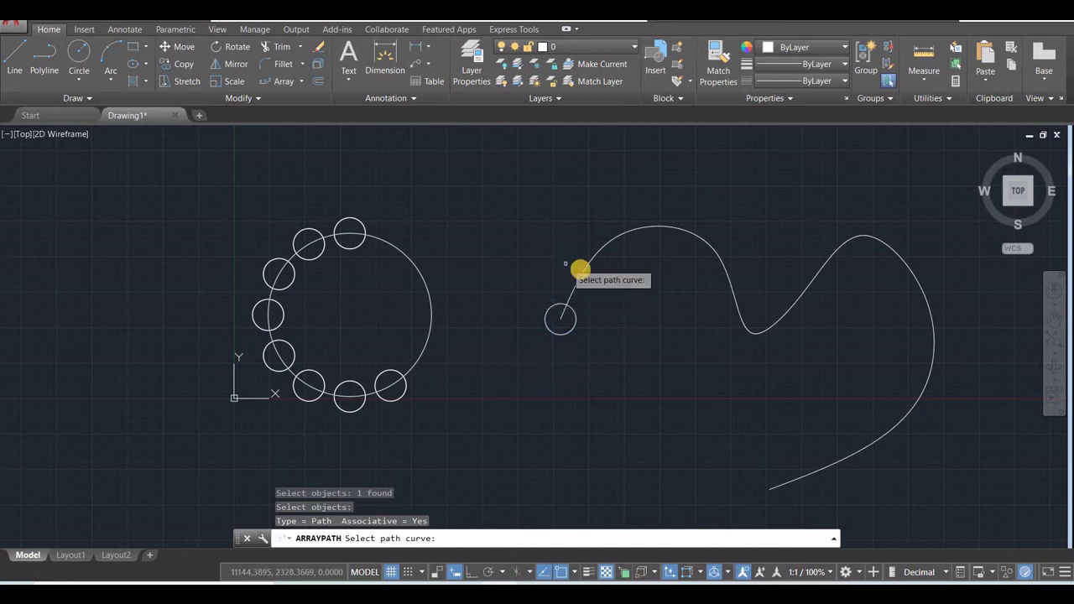
left_click(577, 270)
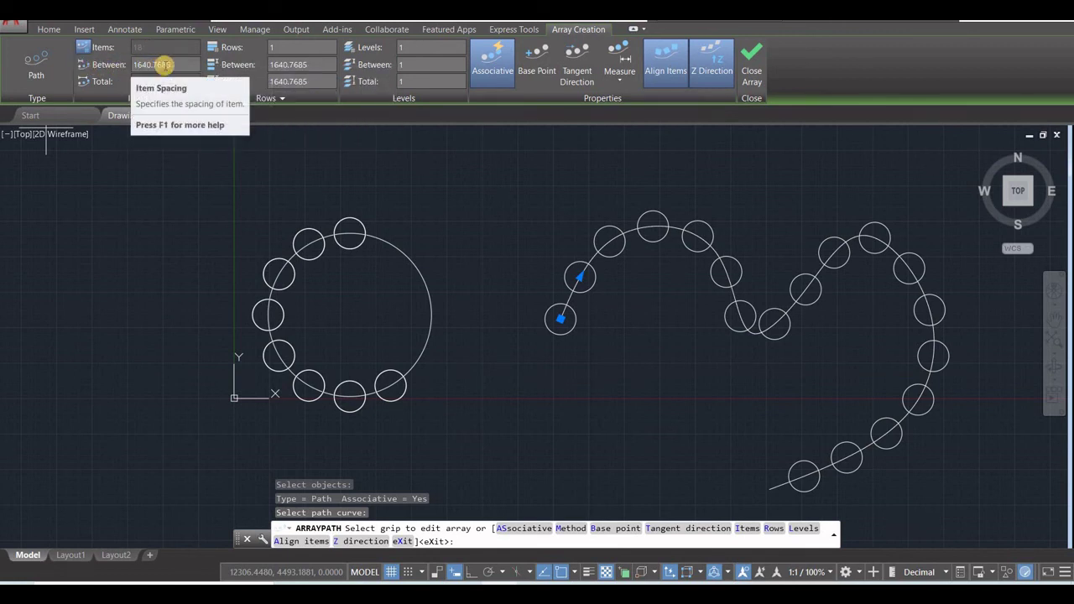
left_click(111, 56)
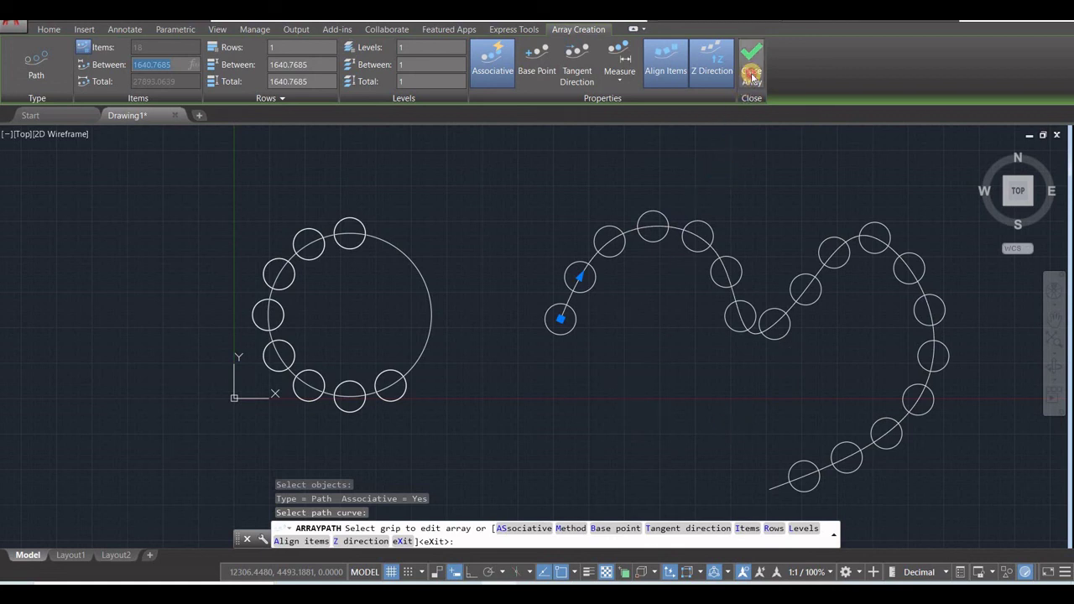
key("Return")
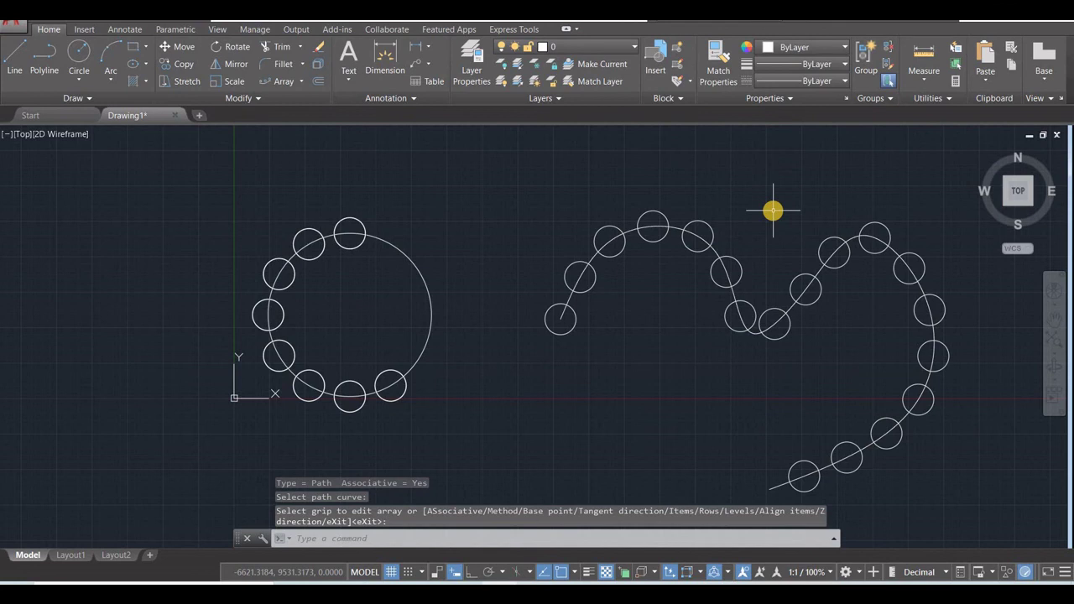
Undo the path array and erase the small circle at the start of the spline.
key("ctrl+z")
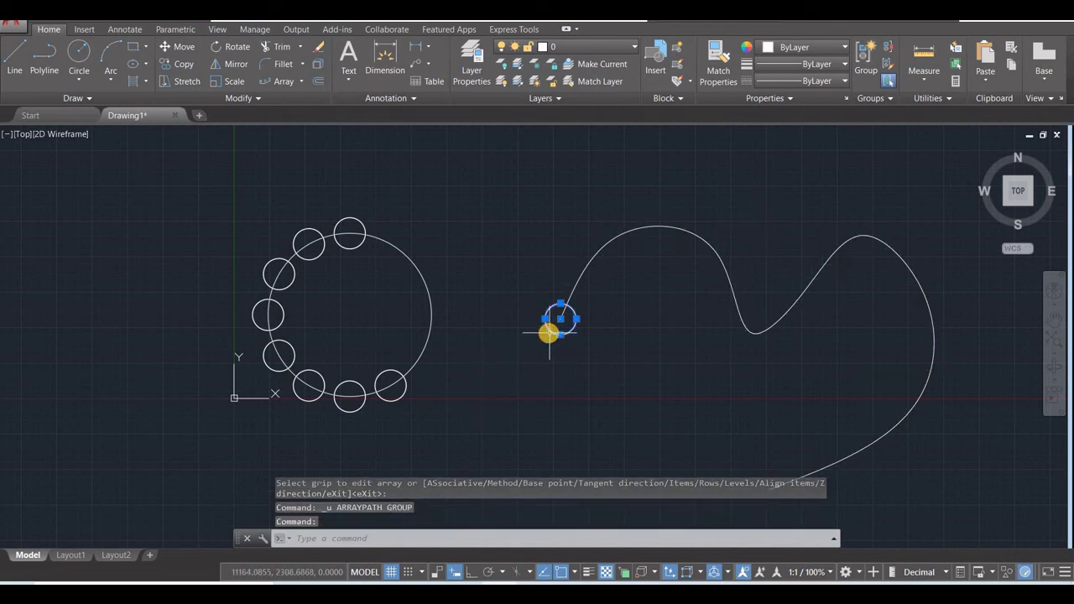
key("Escape")
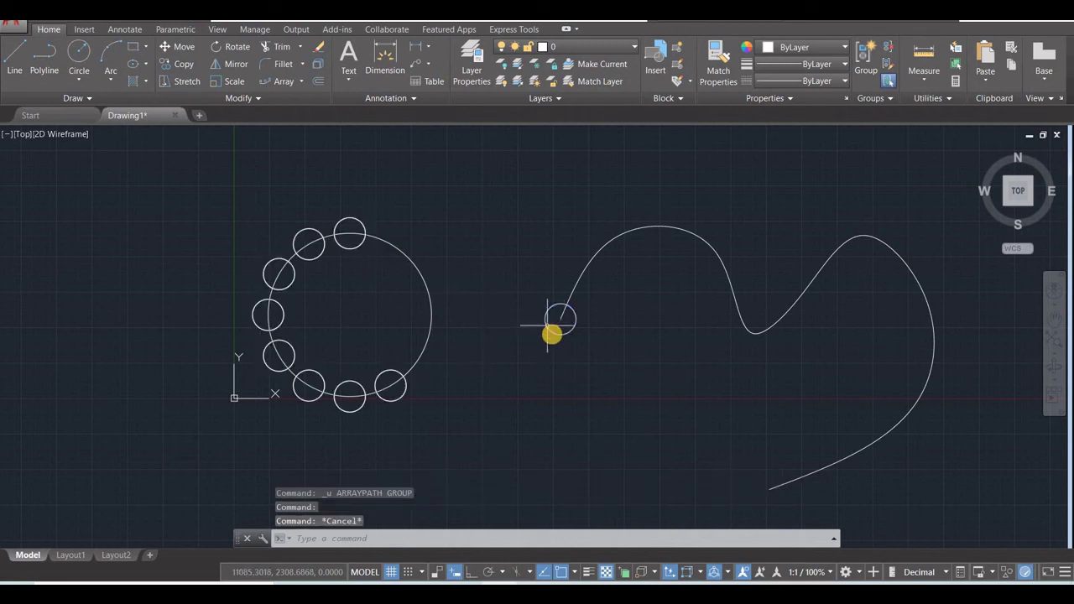
left_click(552, 334)
key("Delete")
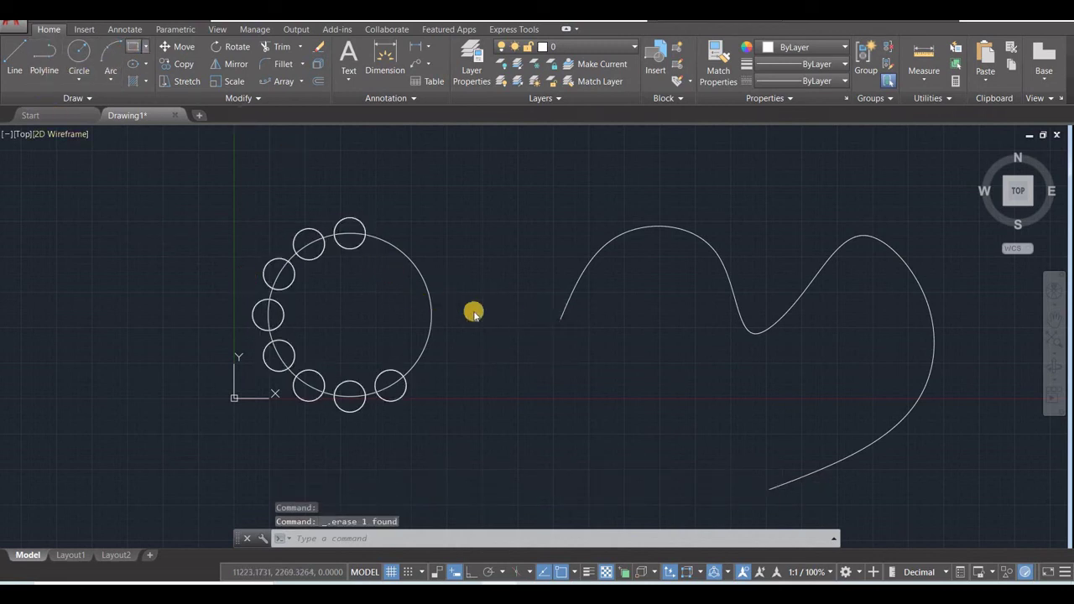
Draw a small rectangle around the starting endpoint of the spline.
type("rectang")
key("Return")
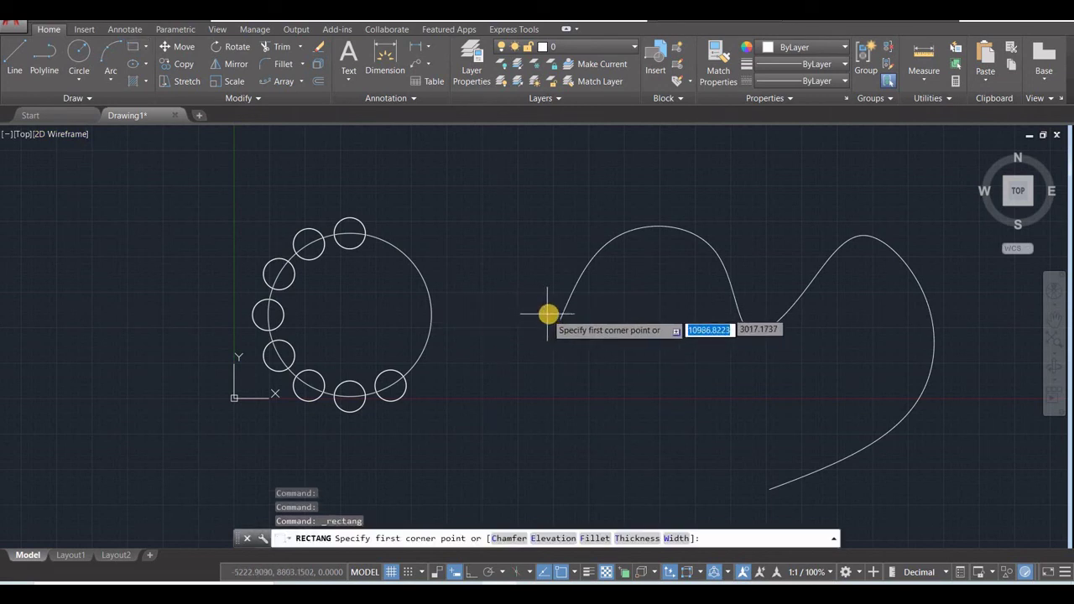
left_click(550, 311)
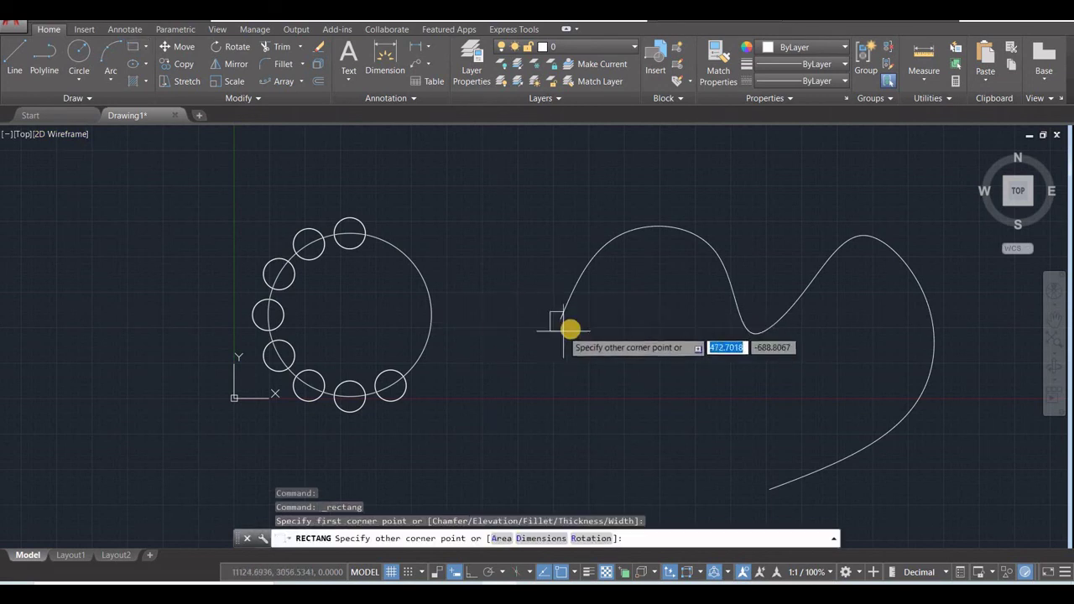
left_click(570, 328)
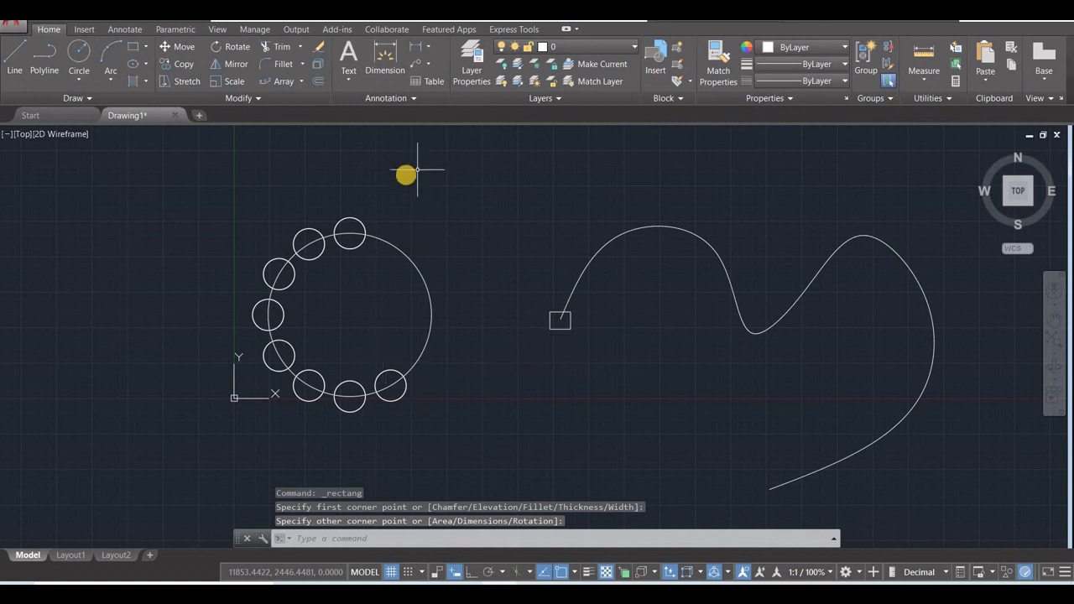
Create a path array of the small rectangle using the spline as the path curve.
left_click(280, 80)
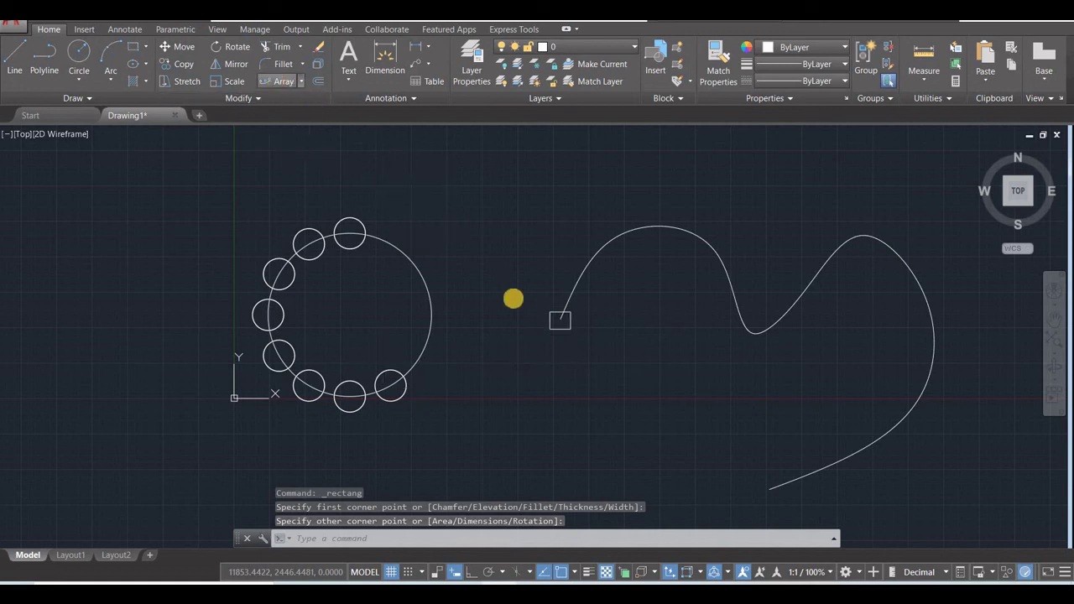
left_click(558, 329)
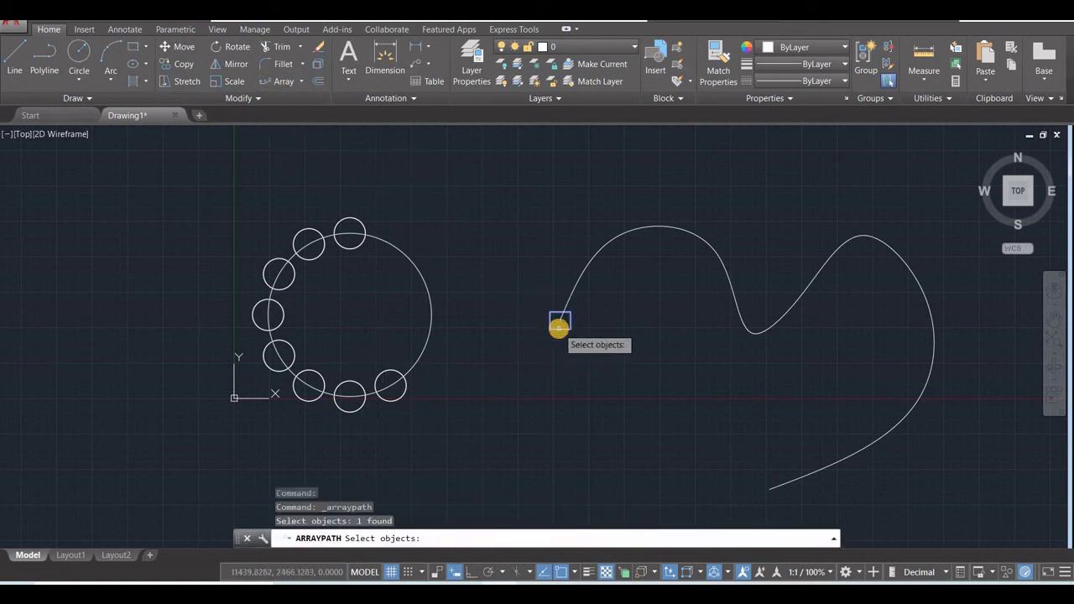
key("Return")
left_click(587, 257)
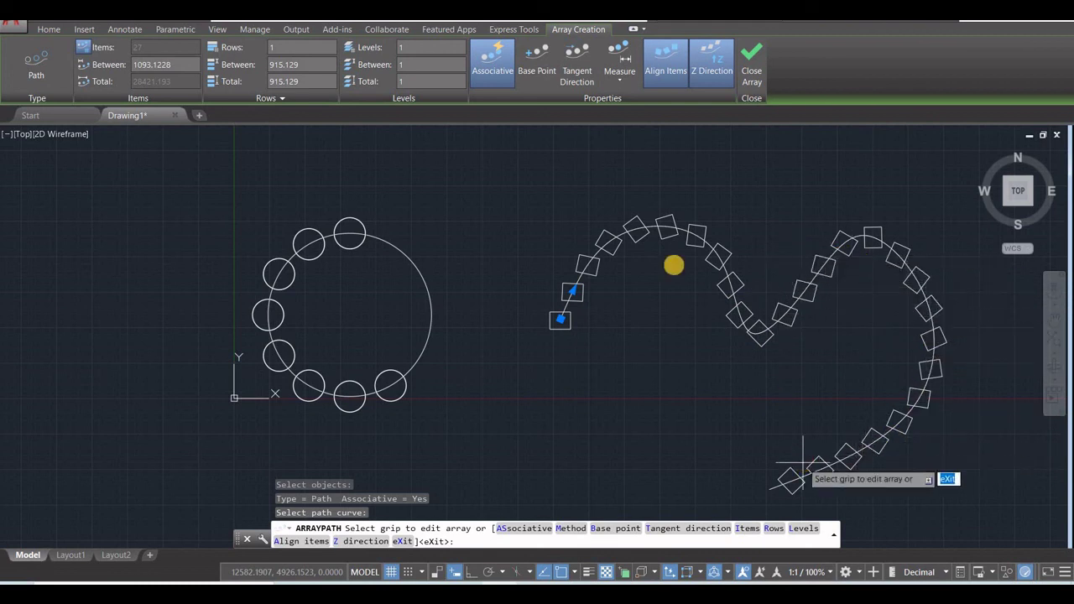
Try turning item alignment off and back on for the rectangle path array, and try its Z Direction option.
left_click(667, 63)
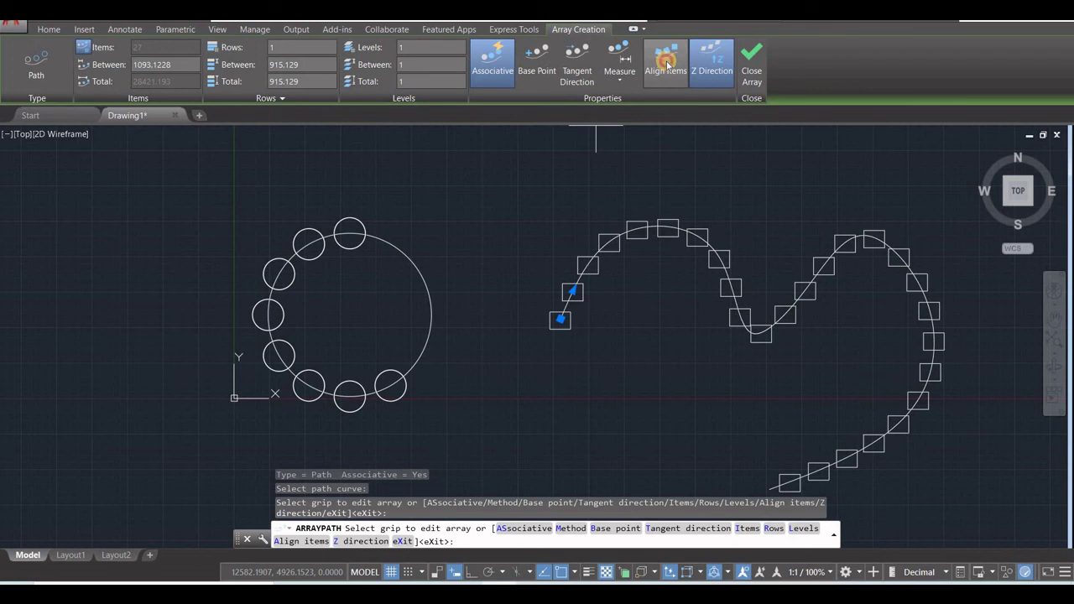
left_click(667, 63)
left_click(714, 61)
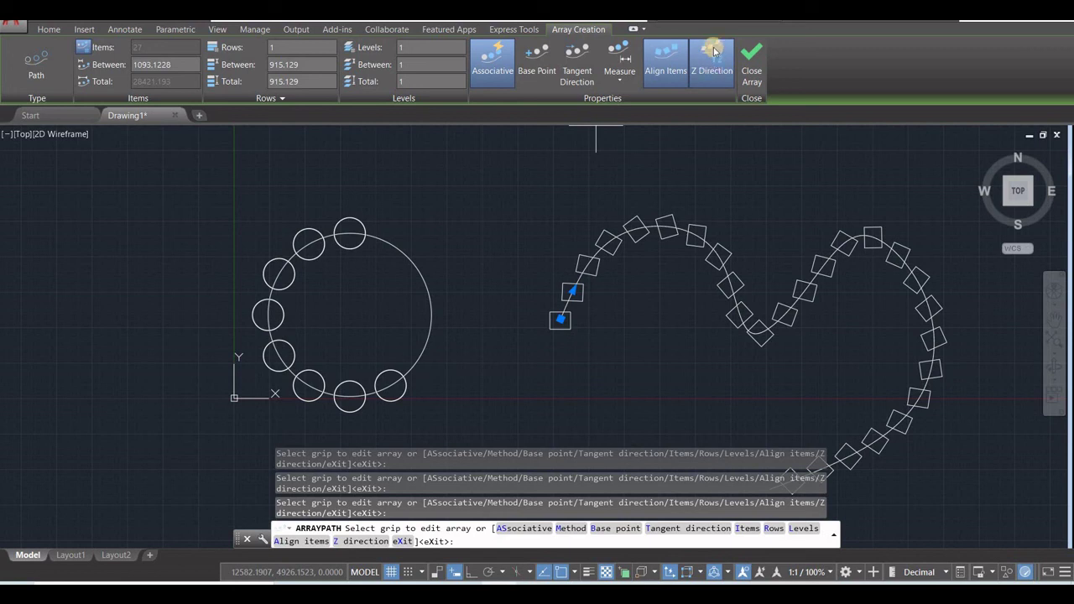
Turn off item alignment for the path array of rectangles and finish creating it.
left_click(403, 52)
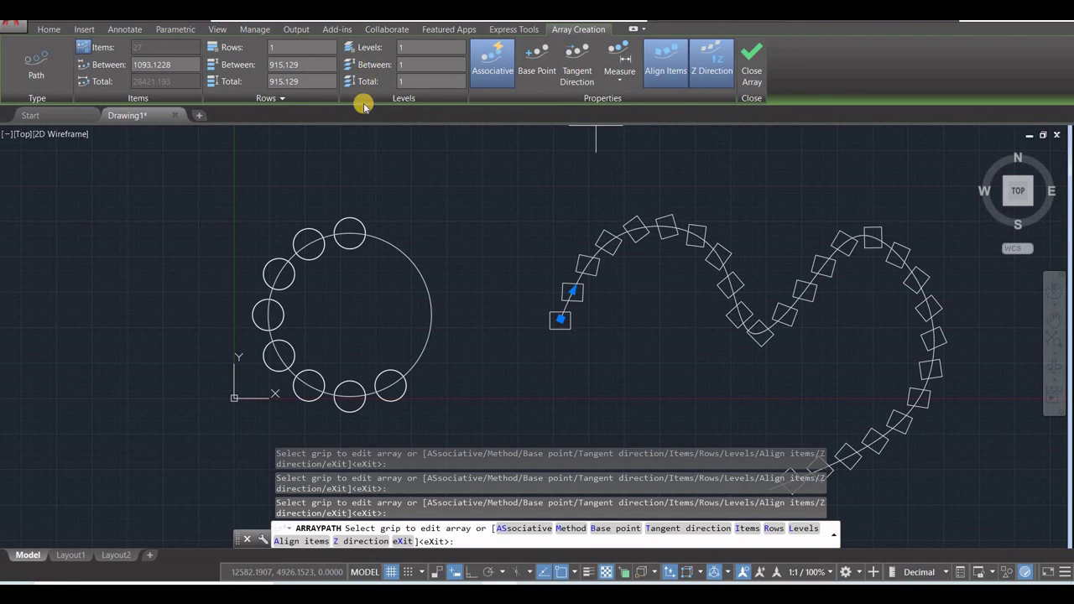
left_click(663, 64)
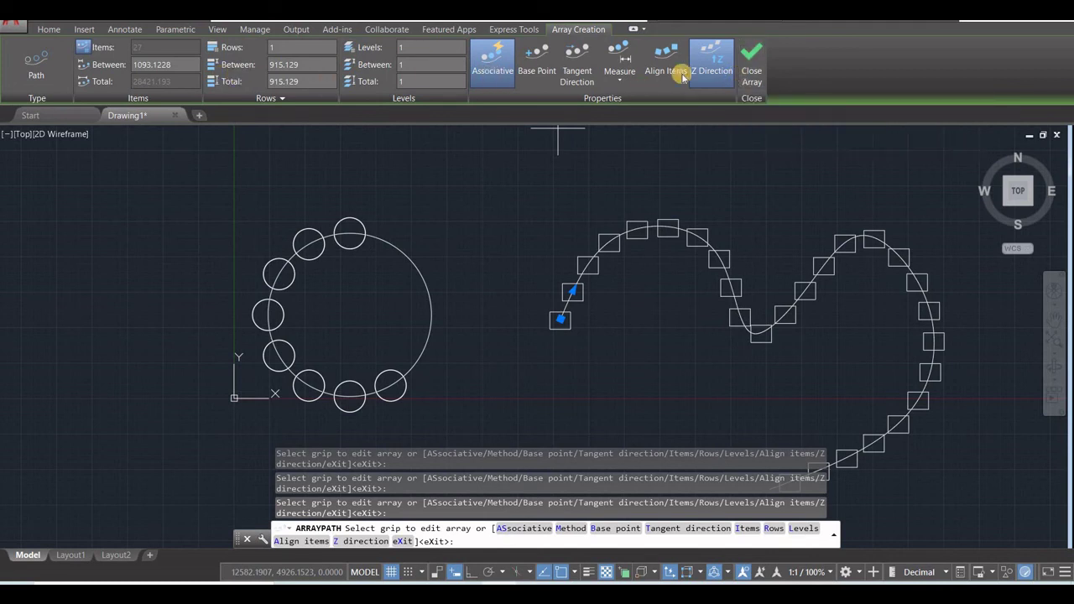
left_click(749, 63)
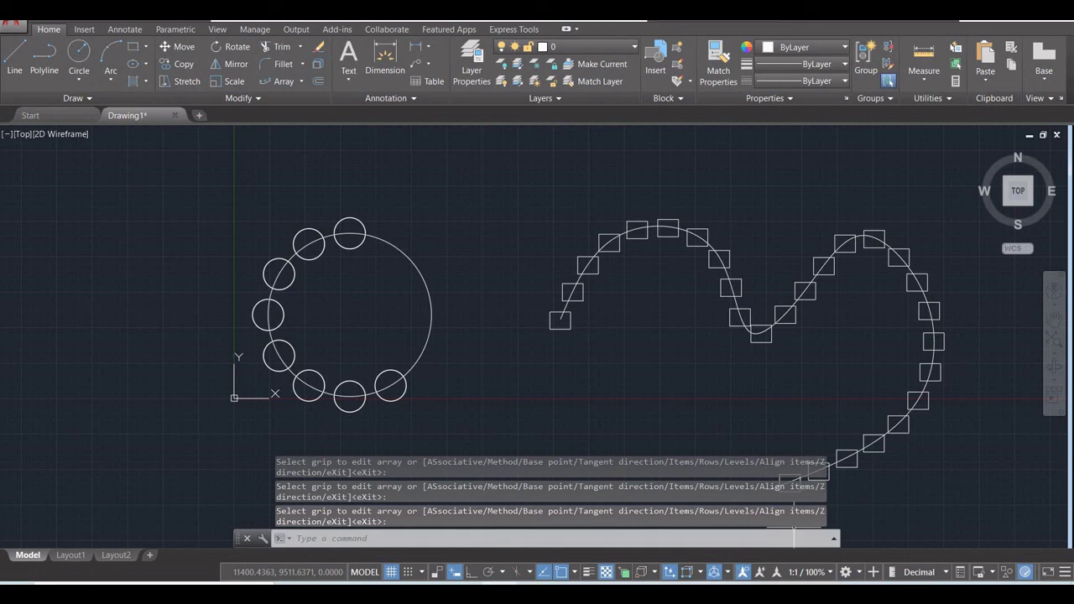
Create an associative rectangular array of the arrayed rectangles with 4 columns and 3 rows.
mouse_move(705, 597)
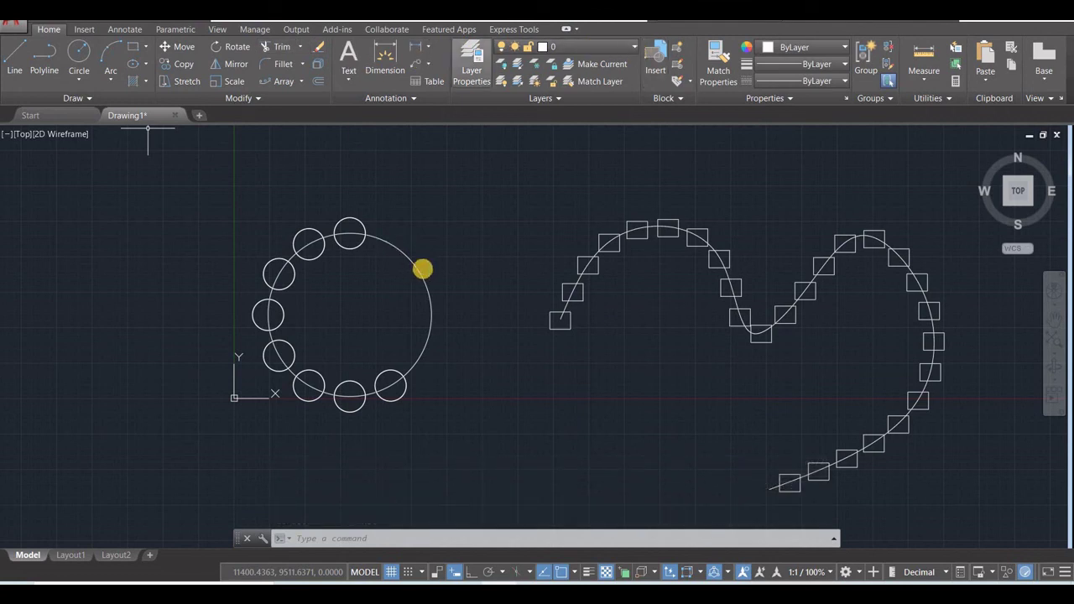
left_click(300, 80)
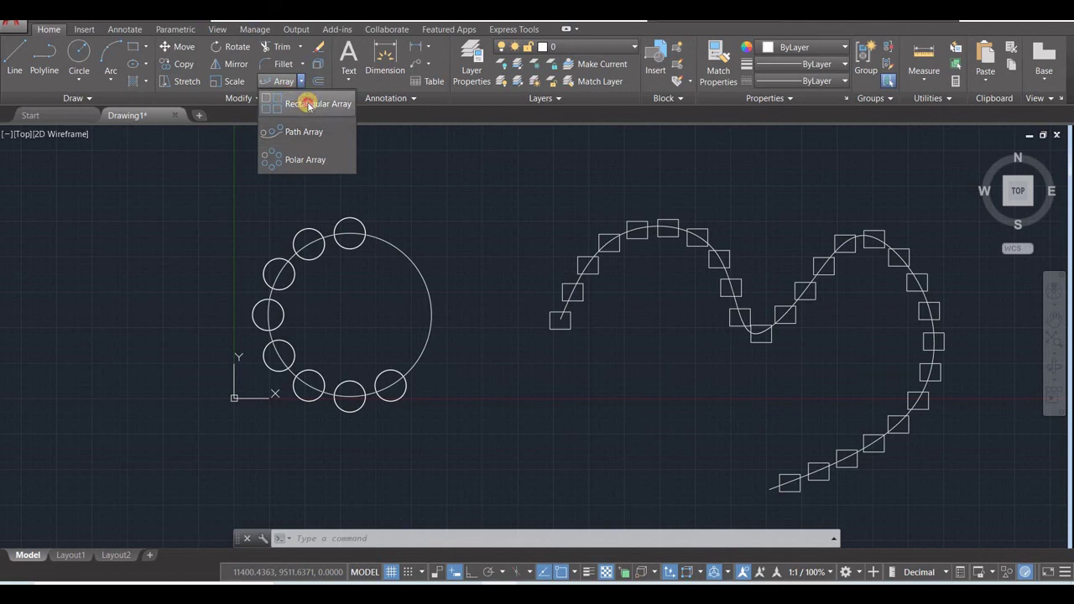
left_click(305, 104)
left_click(361, 238)
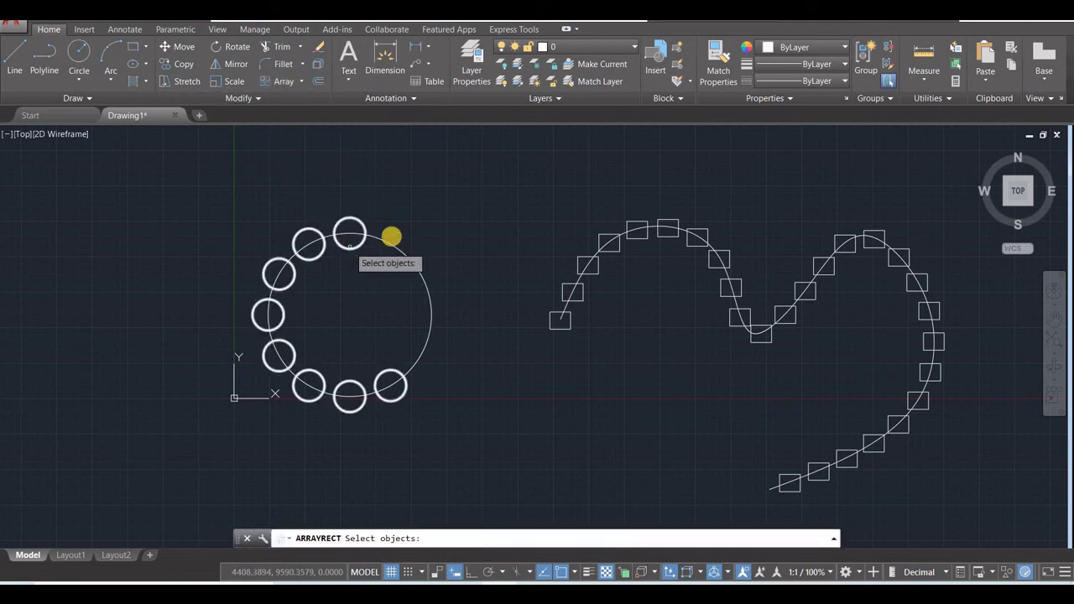
left_click(559, 323)
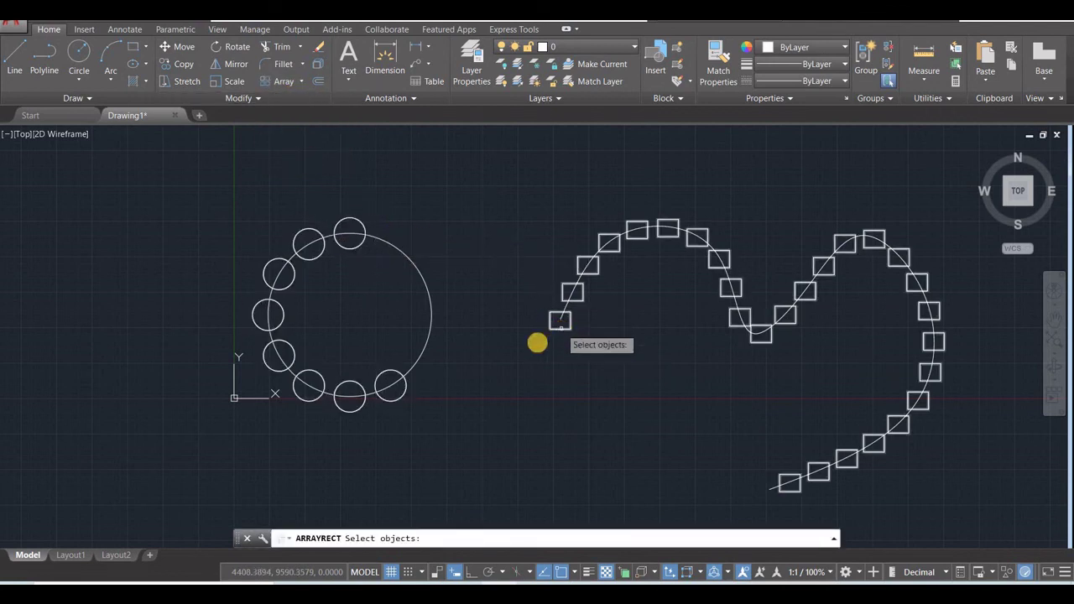
key("Return")
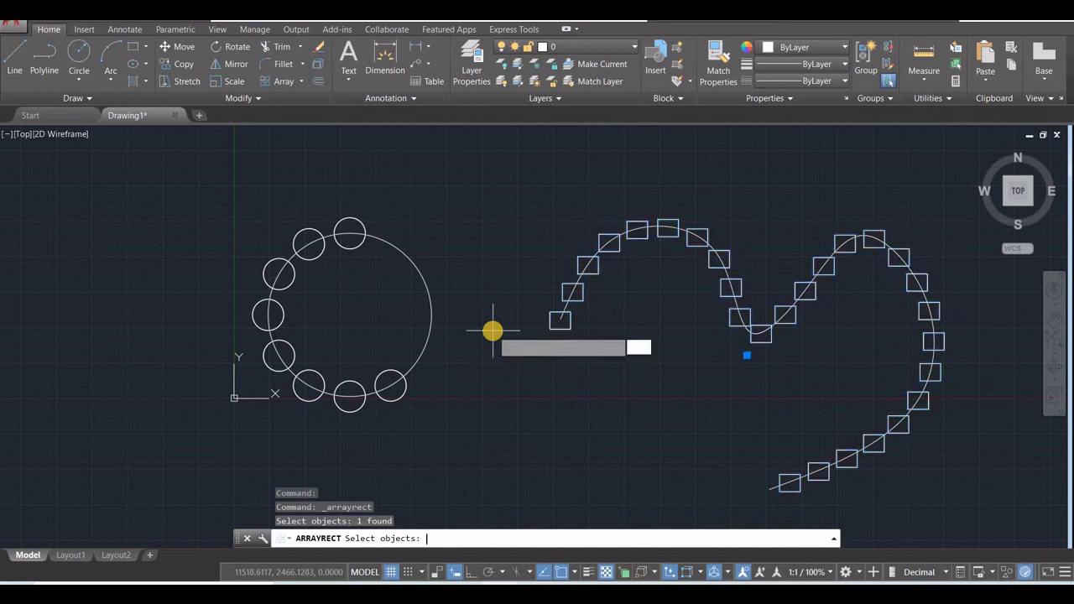
left_click(613, 376)
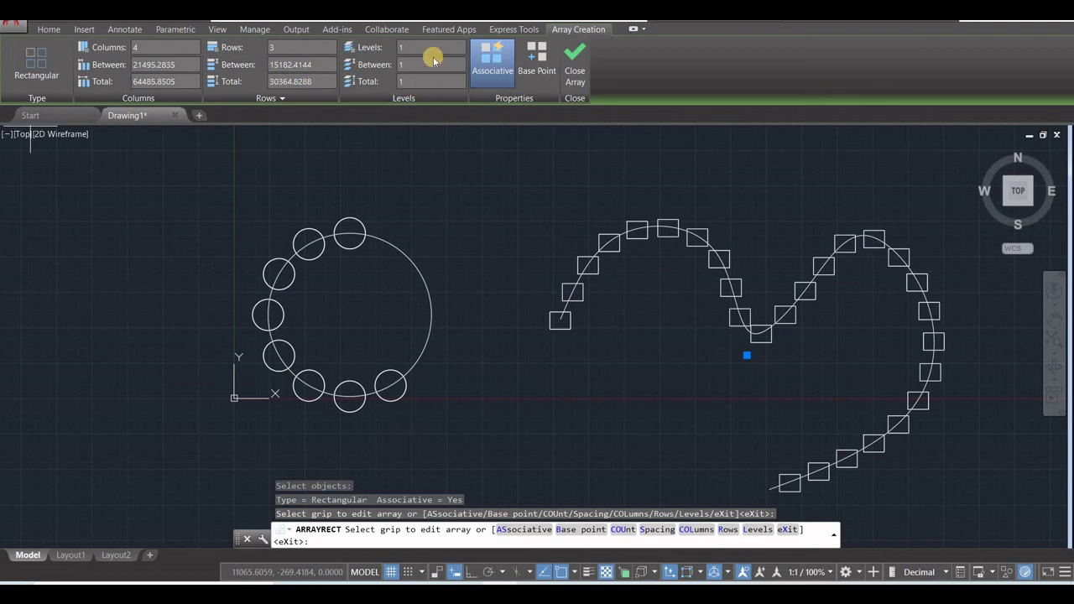
left_click(580, 75)
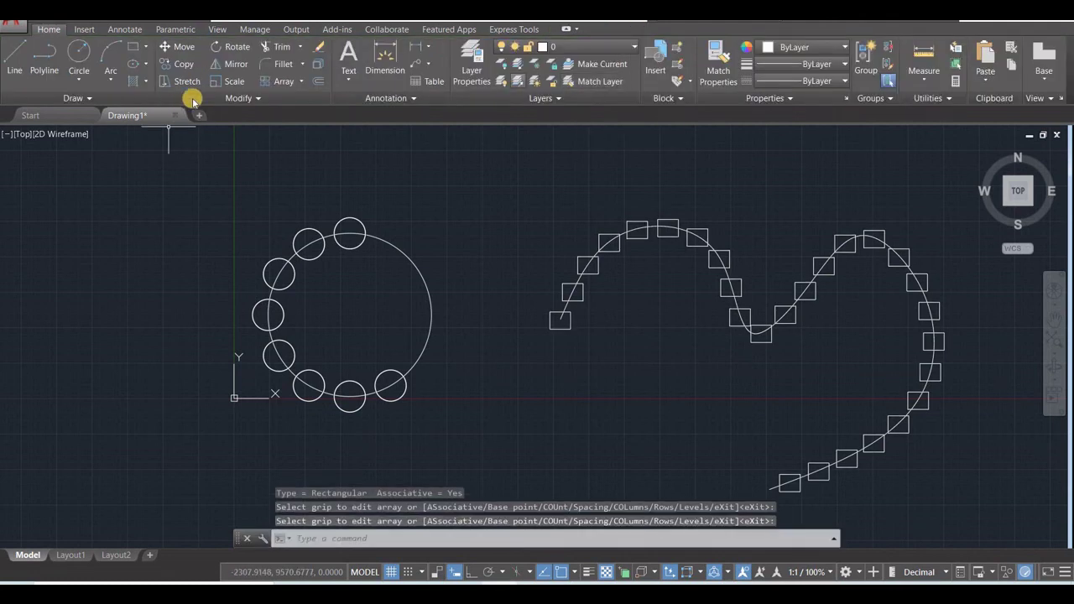
Create a polar array of the arrayed small circles about the large circle's centre, with 6 items filling 360 degrees.
left_click(300, 81)
left_click(302, 158)
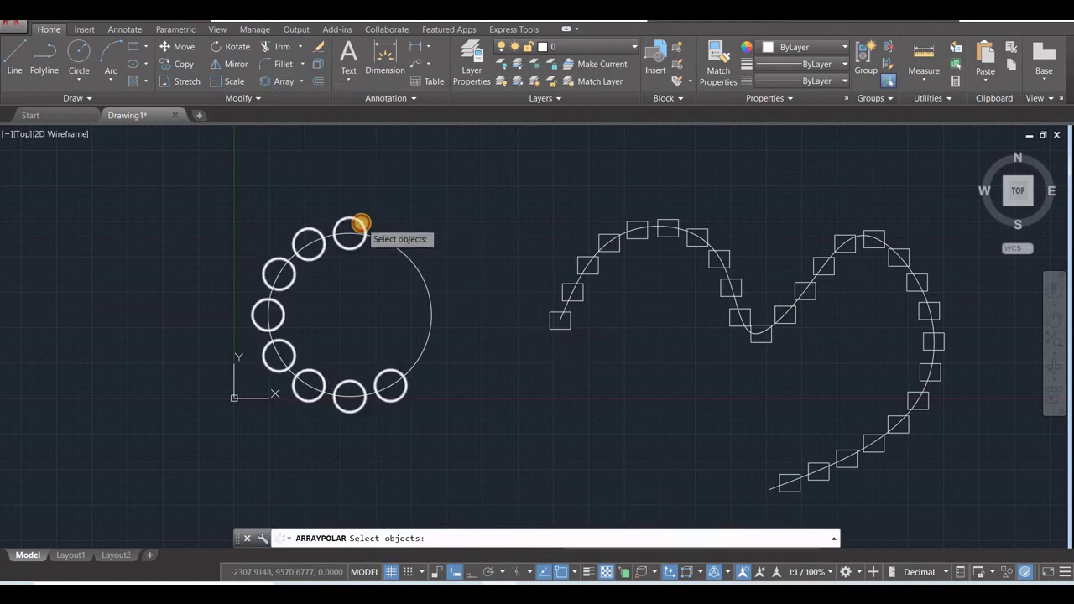
left_click(359, 223)
key("Return")
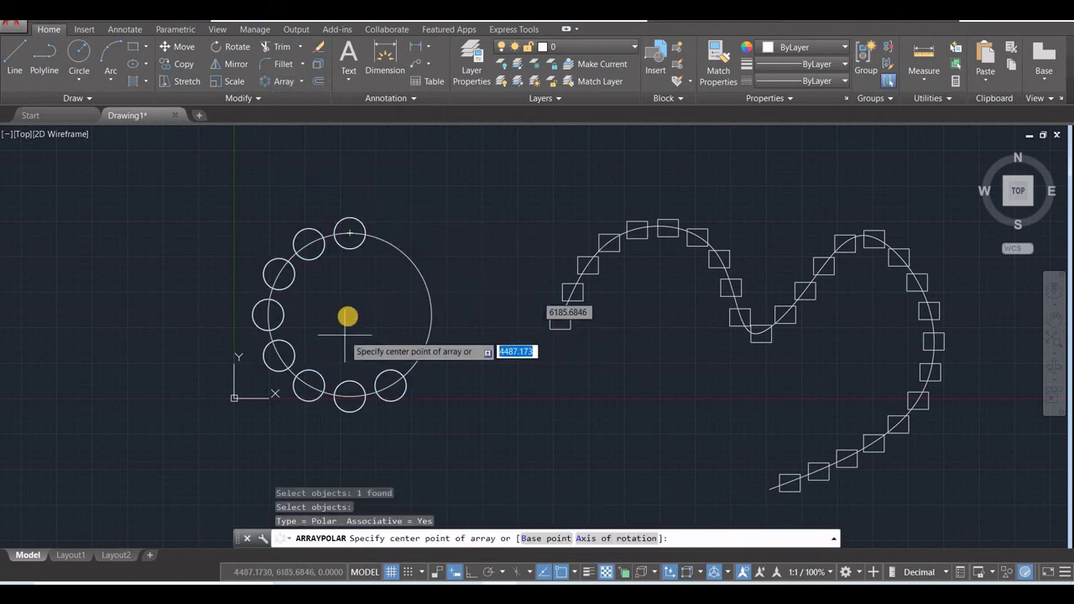
left_click(349, 314)
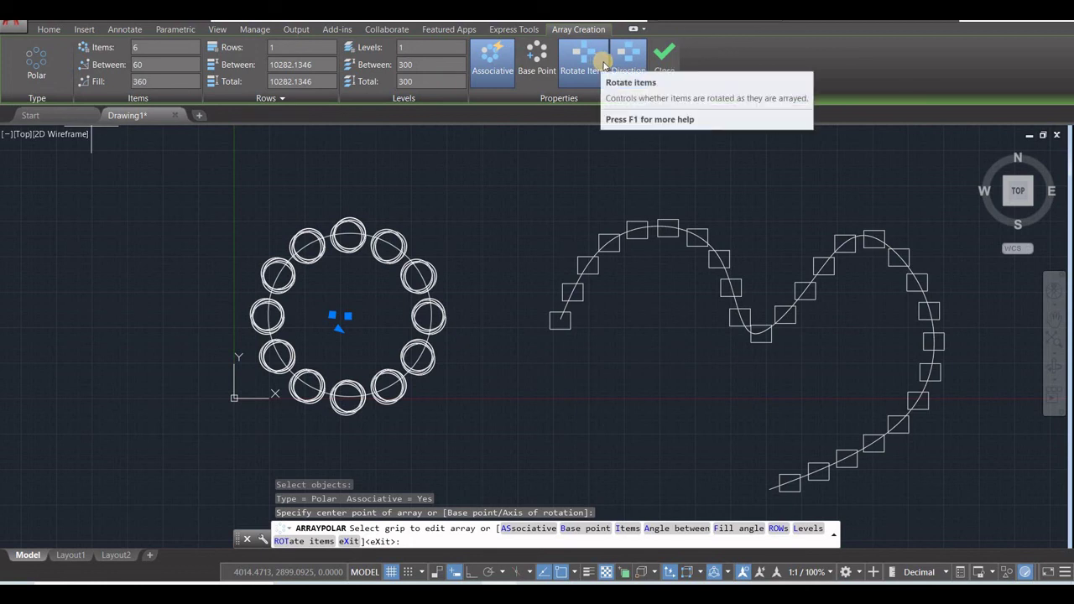
left_click(663, 57)
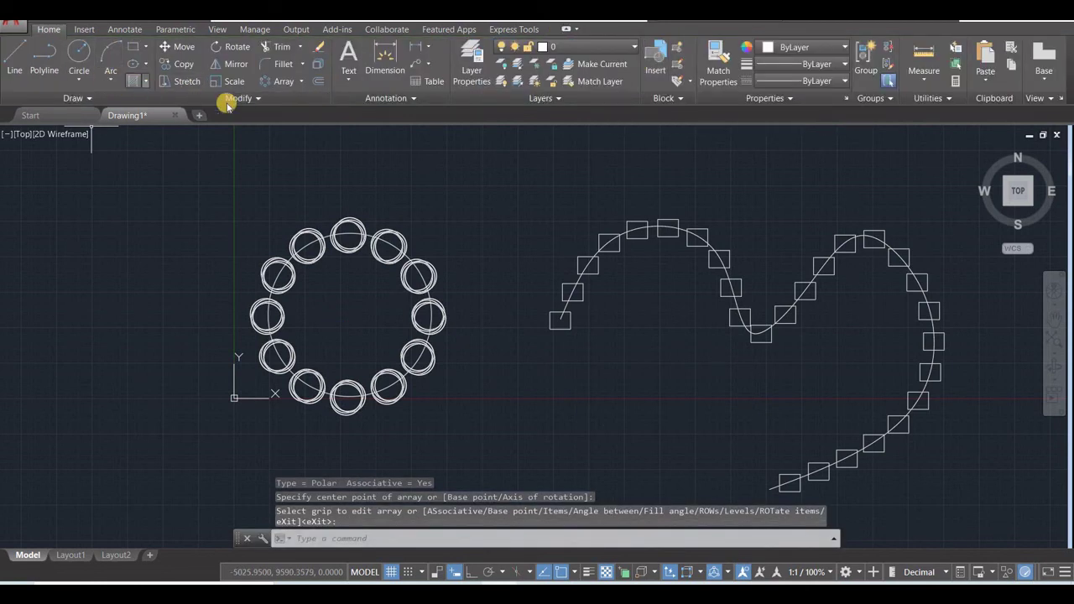
Create a path array of the arrayed rectangles using the spline as the path curve, keeping item alignment on.
left_click(302, 81)
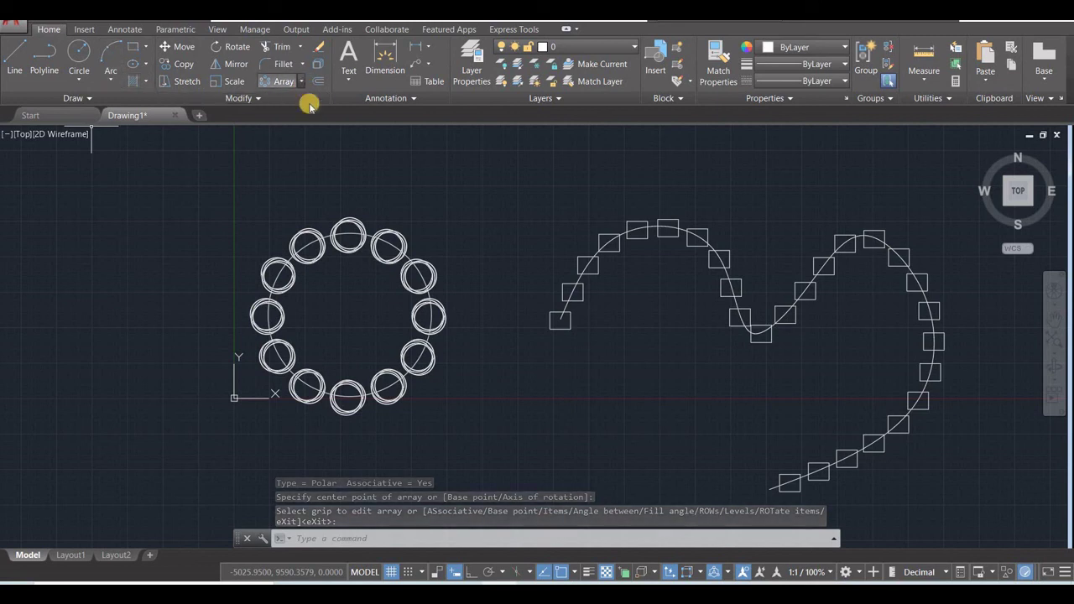
left_click(326, 132)
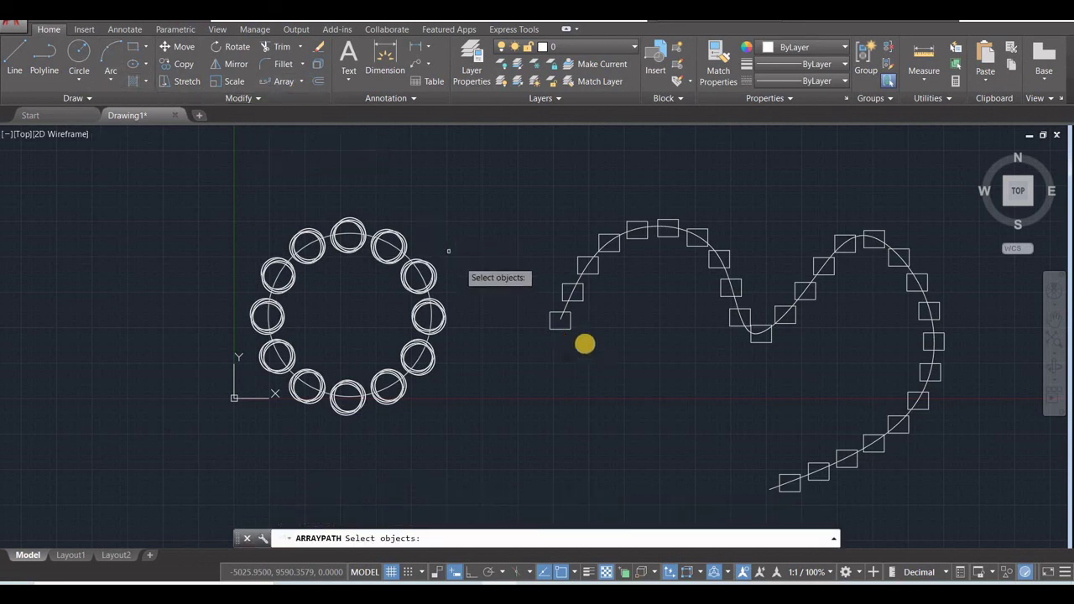
left_click(561, 328)
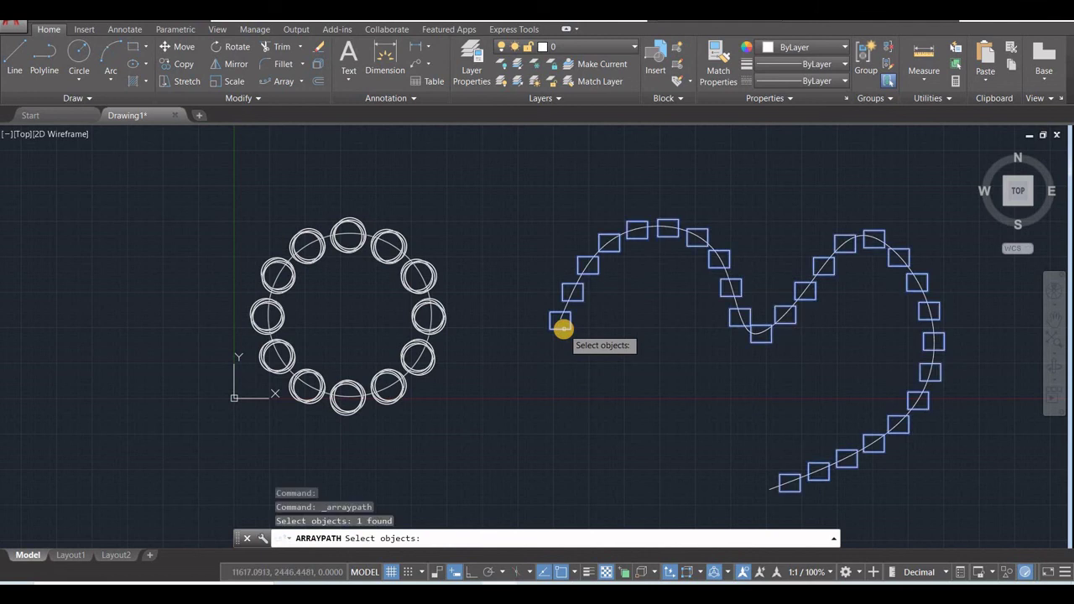
key("Return")
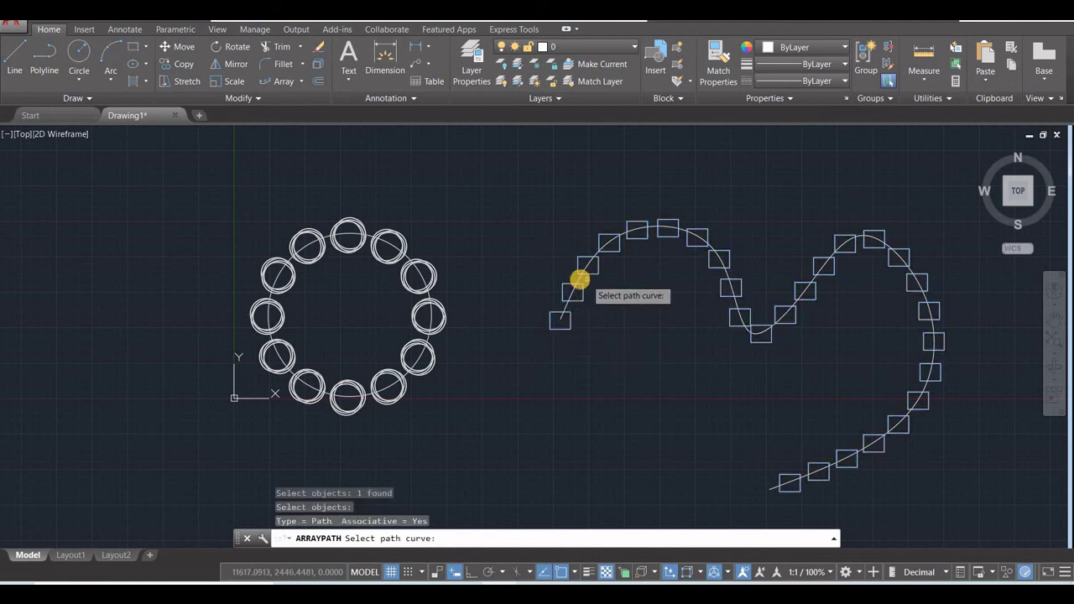
left_click(579, 279)
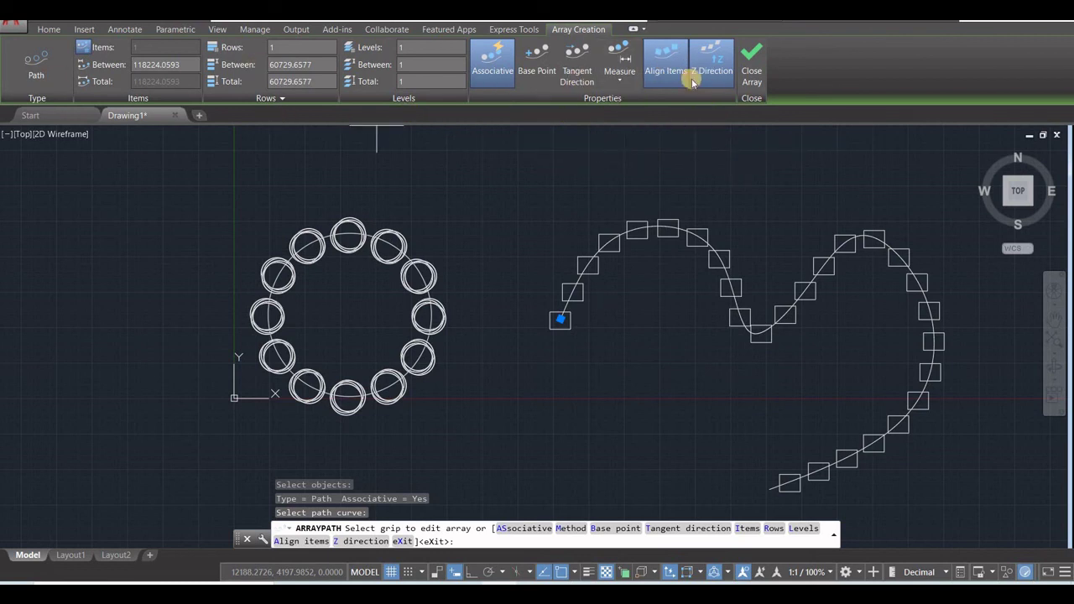
left_click(751, 67)
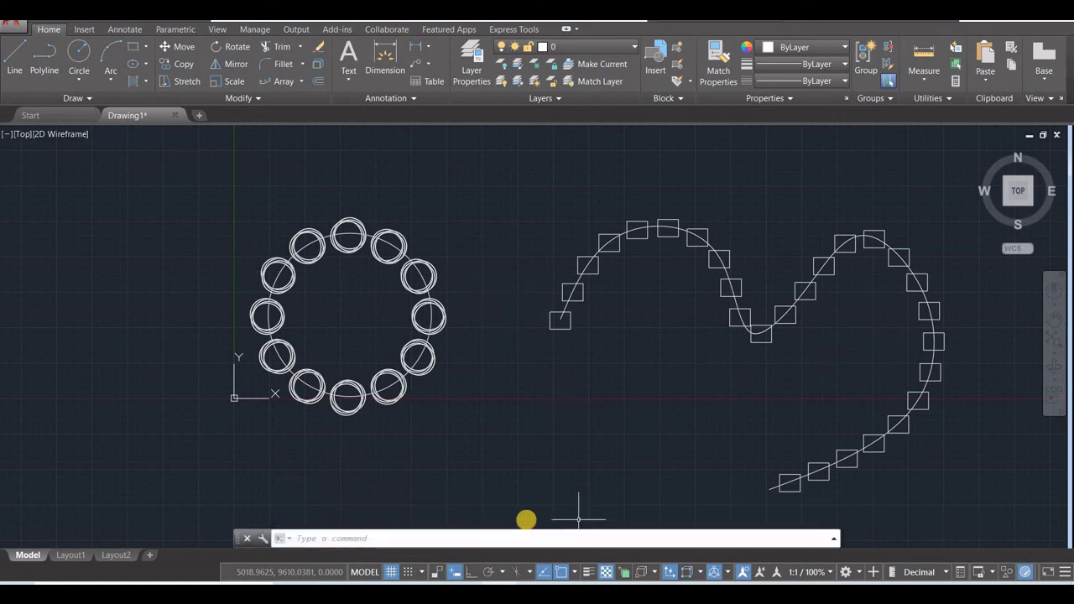
Switch to File Explorer and open Slide68 from the Desktop folder AUTOCAD TRAINING BOOKLET in a maximized picture viewer.
left_click(503, 594)
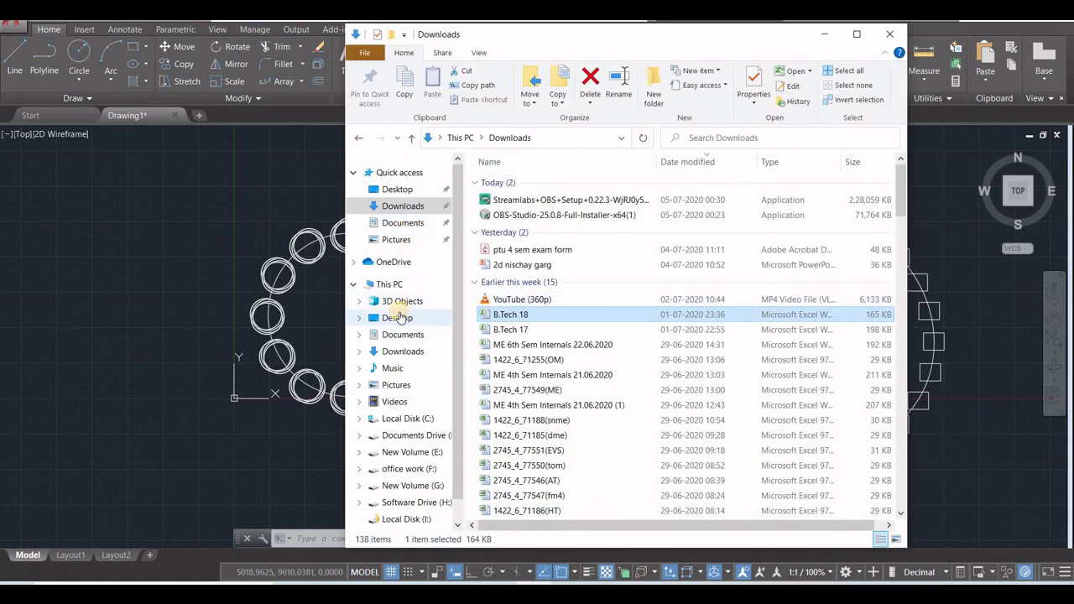
left_click(401, 317)
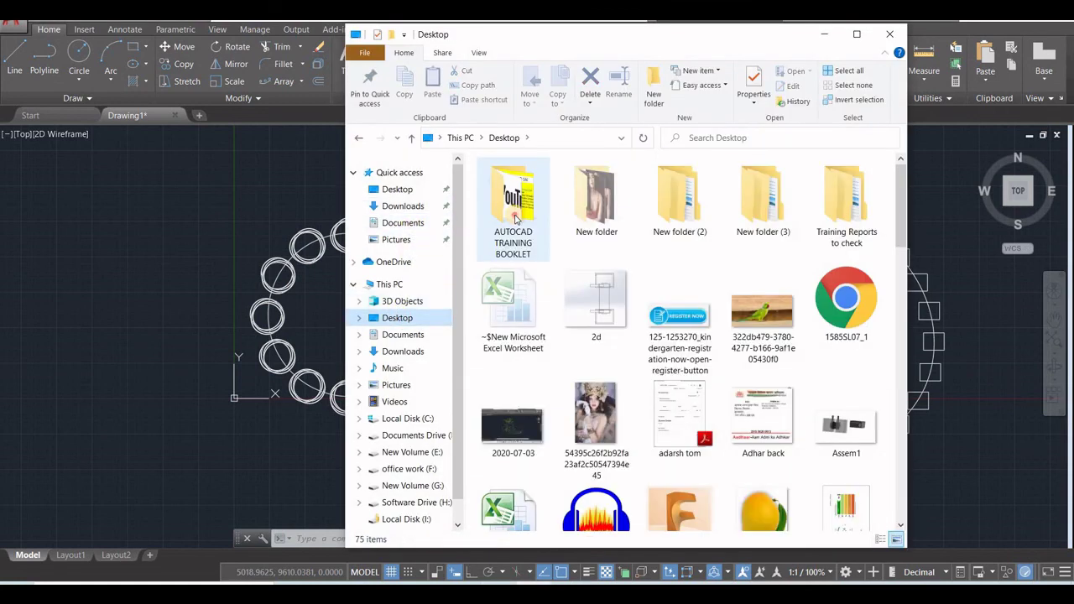
double_click(504, 197)
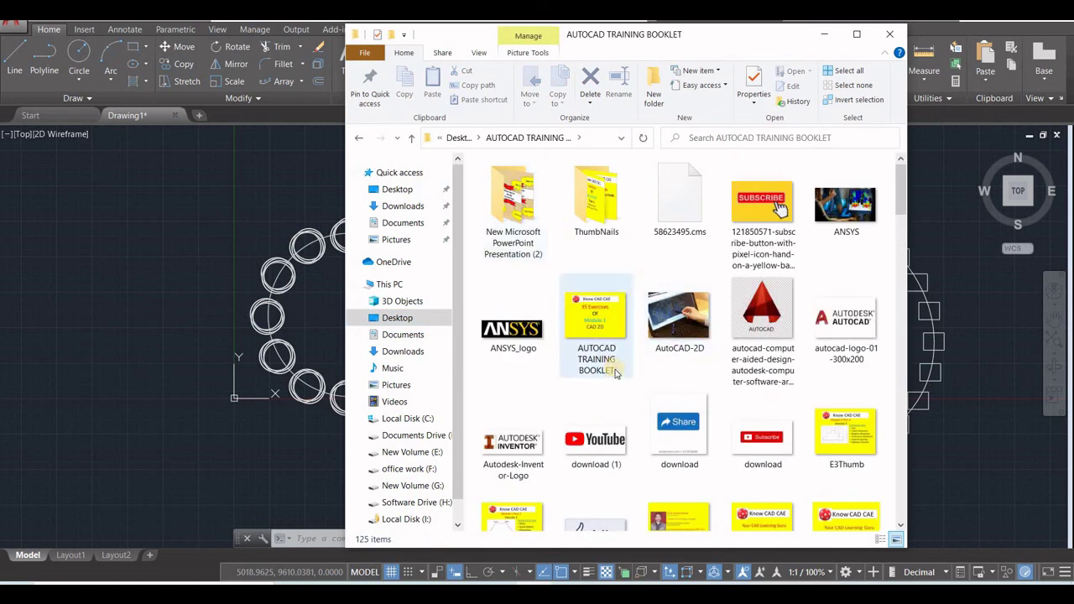
scroll(615, 373, "down", 20)
scroll(617, 379, "up", 8)
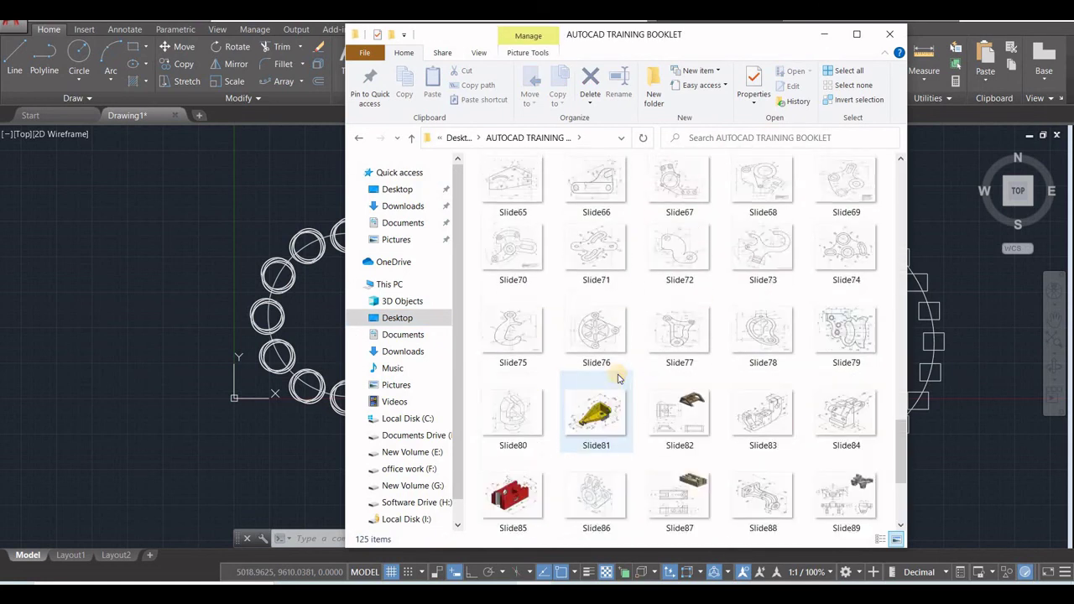
scroll(617, 379, "down", 2)
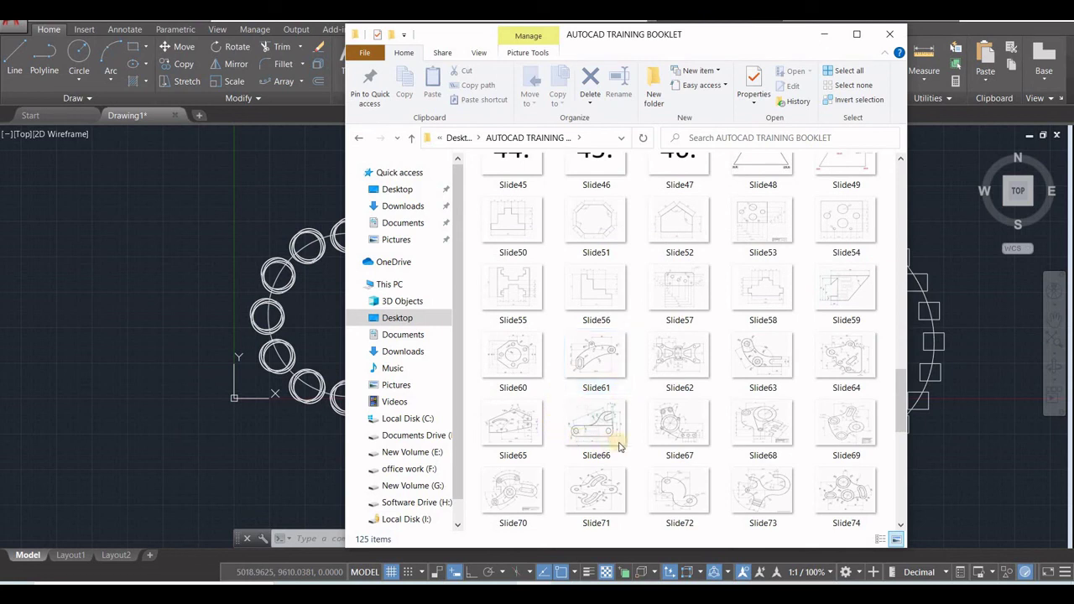
left_click(757, 424)
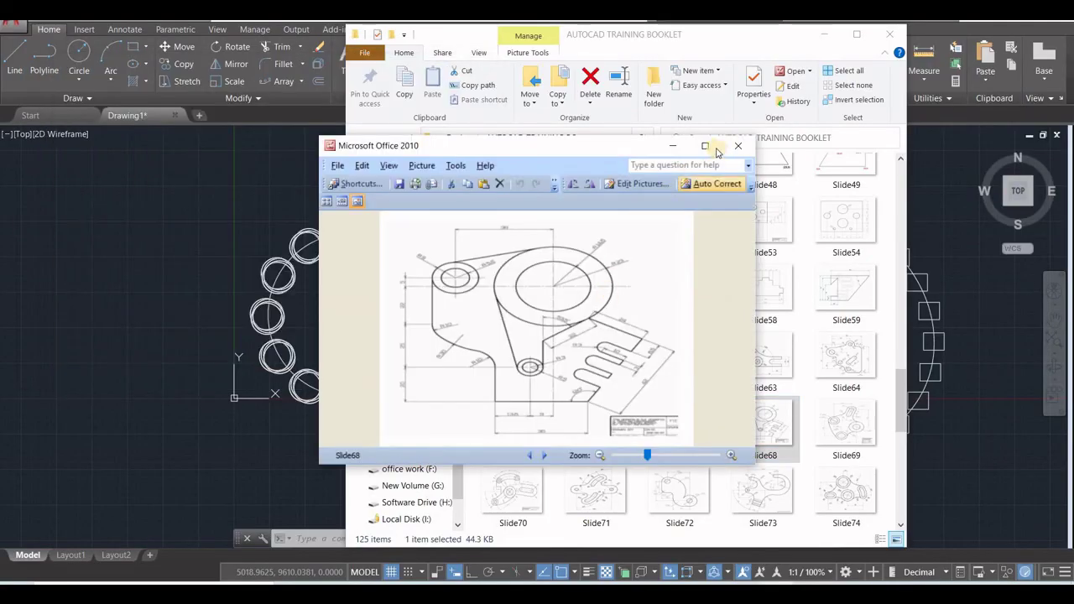
left_click(708, 149)
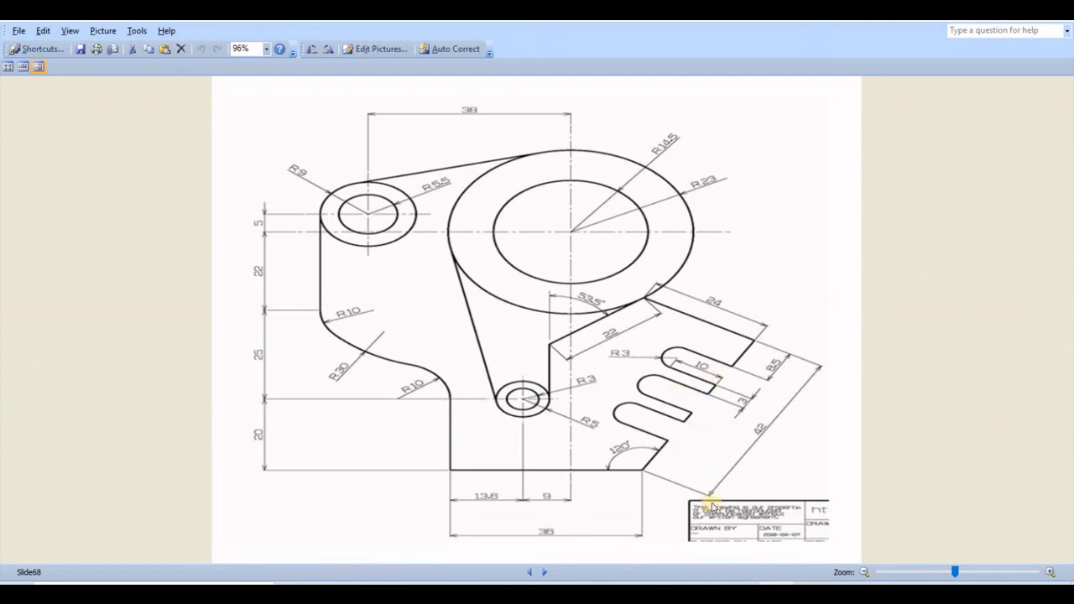
Browse forward through the exercise drawings after Slide68, examining their geometry for features suited to arrays.
left_click(546, 572)
left_click(546, 572)
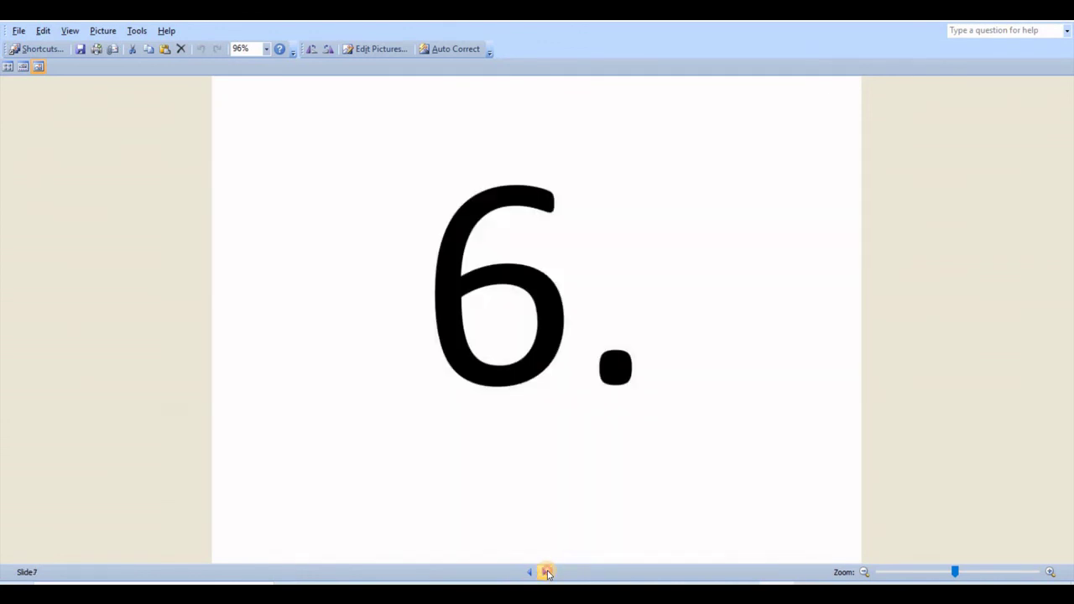
left_click(547, 572)
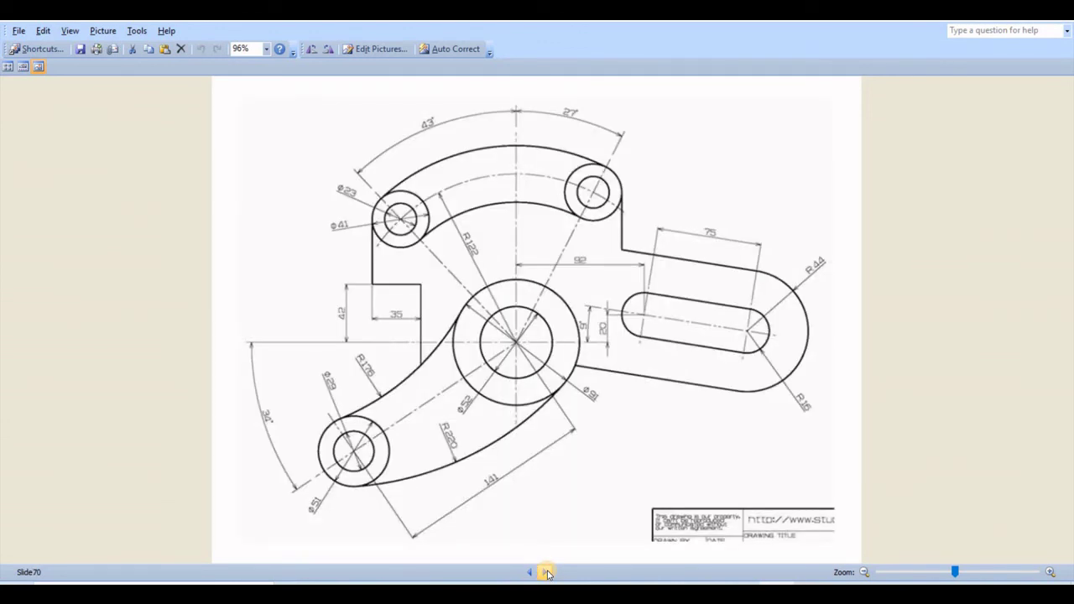
left_click(546, 572)
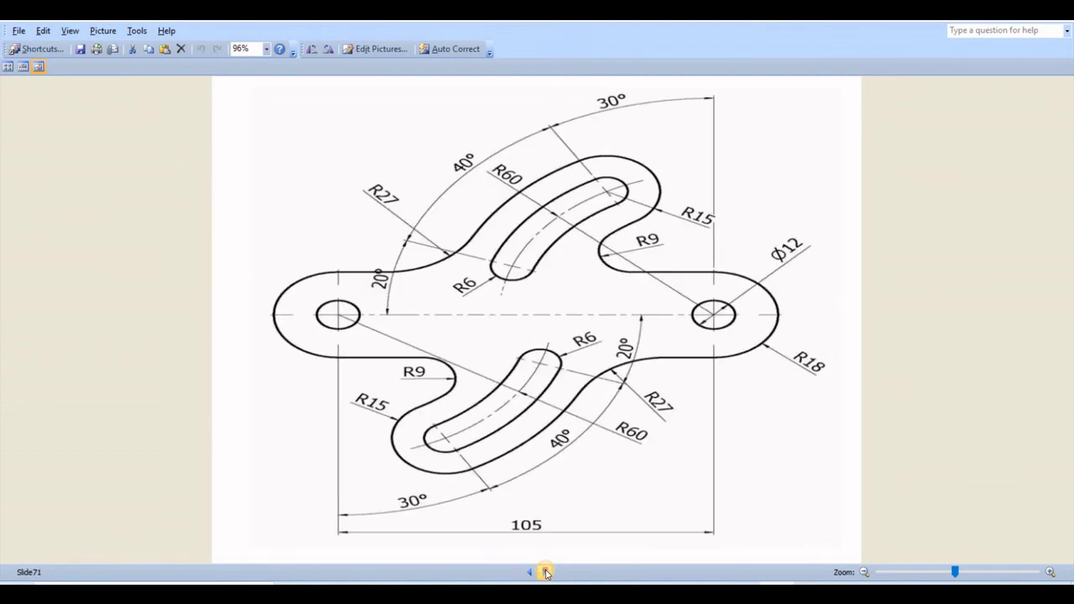
left_click(546, 572)
left_click(546, 572)
left_click(546, 572)
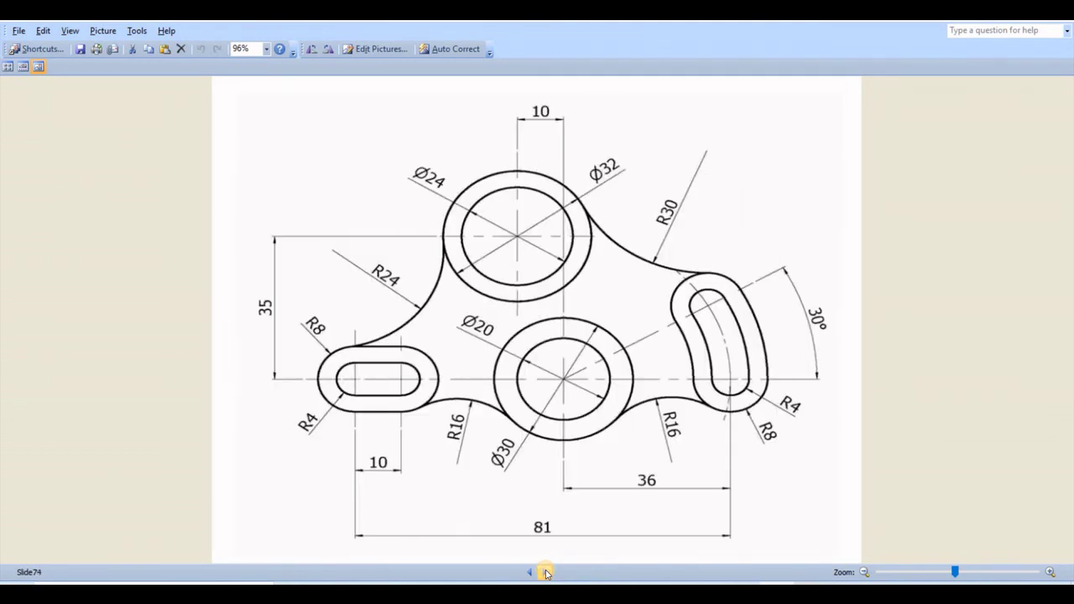
left_click(546, 572)
left_click(546, 572)
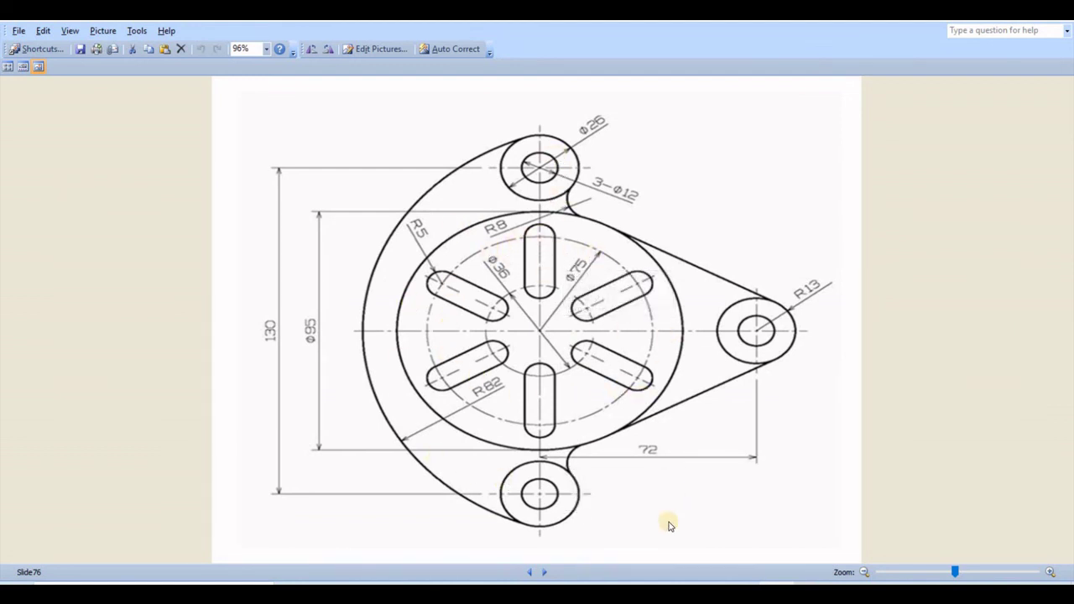
left_click(546, 572)
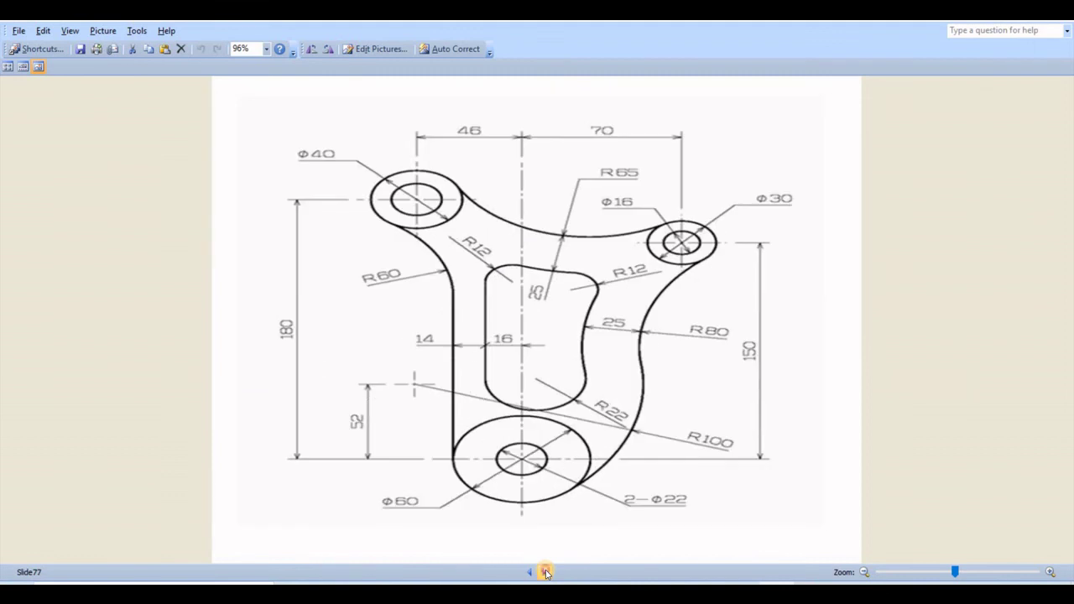
left_click(546, 572)
left_click(546, 572)
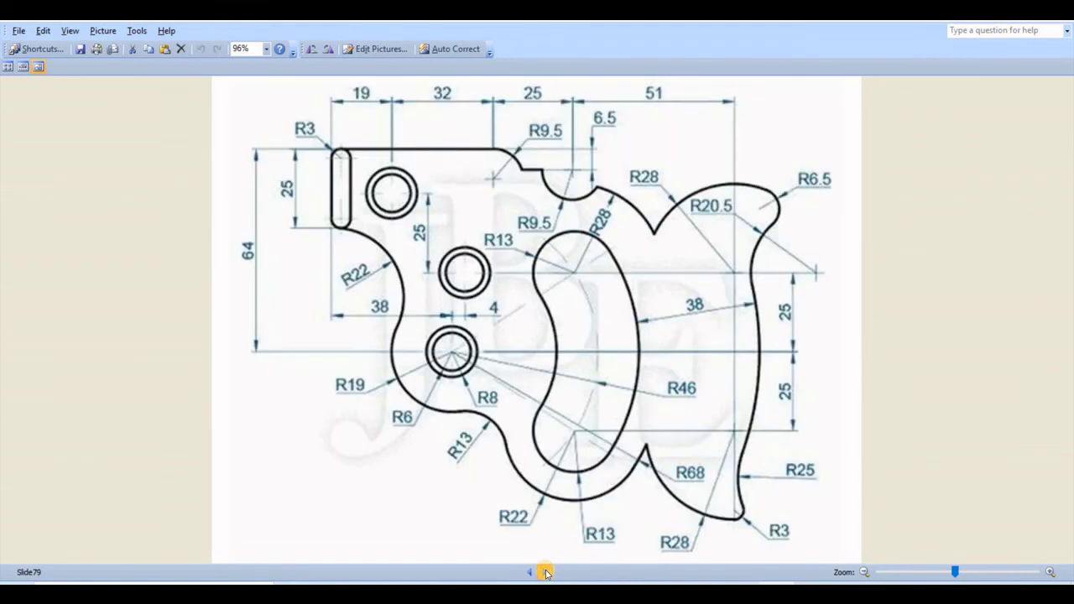
left_click(546, 572)
Go back through the exercise pictures to Slide76, the round plate with radial slots.
left_click(529, 572)
left_click(529, 573)
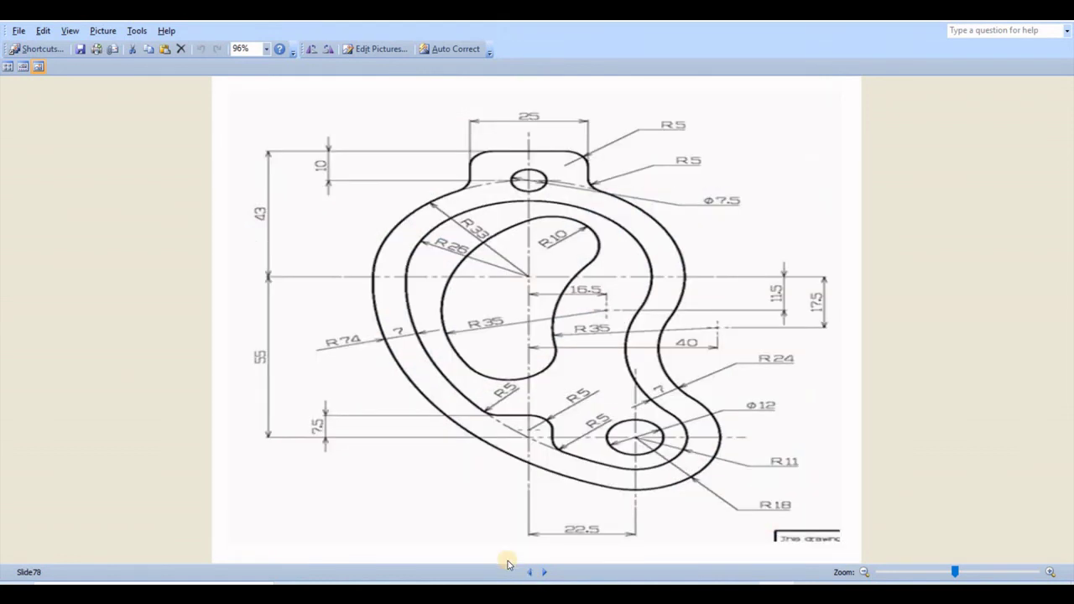
left_click(527, 572)
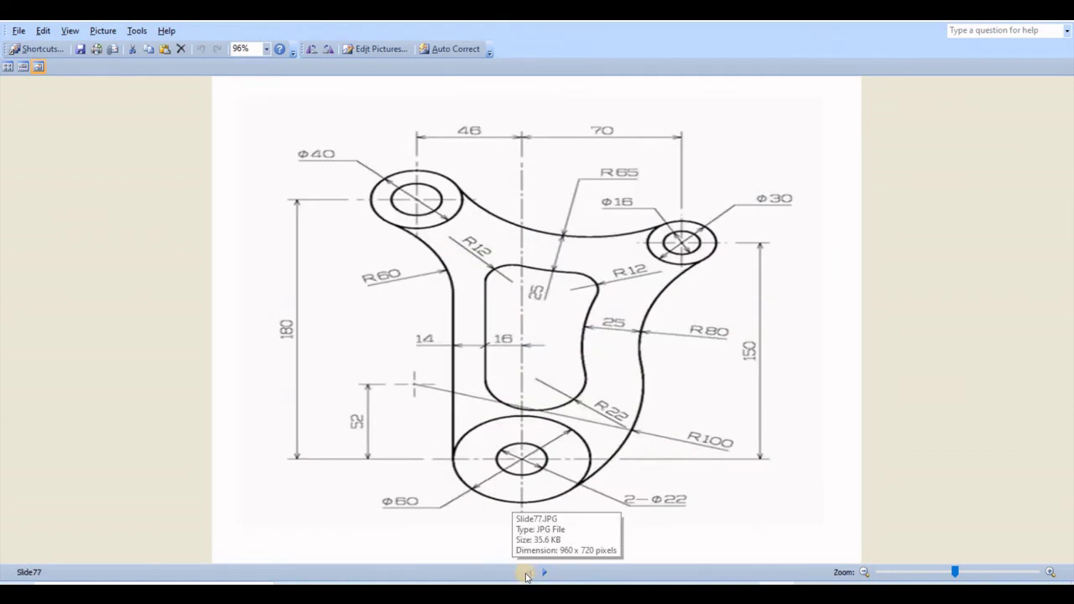
left_click(527, 572)
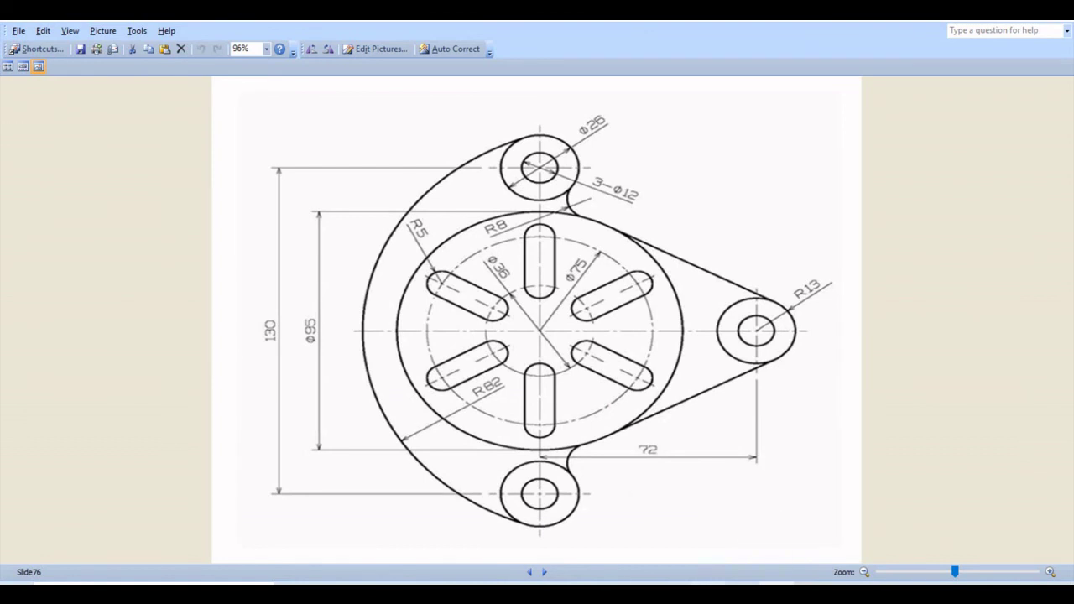
mouse_move(707, 593)
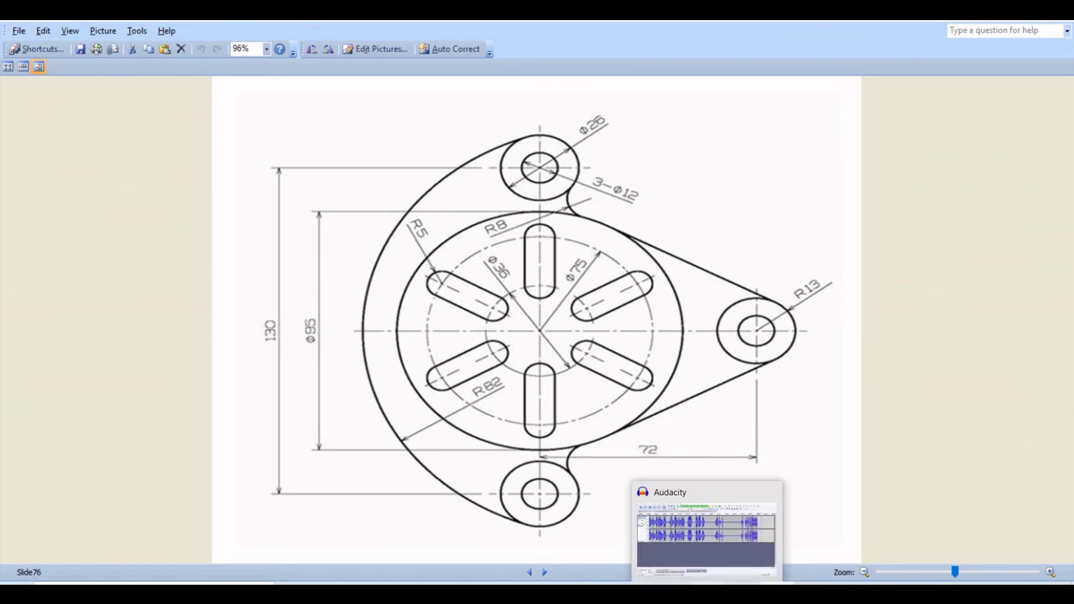